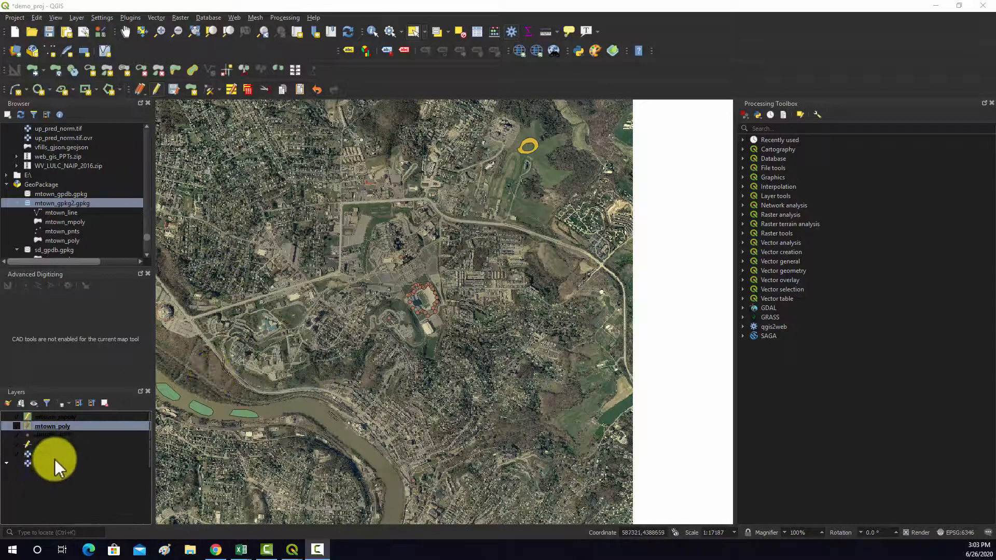
# Open the attribute table of the mtown_pnts layer.
pyautogui.click(57, 433)
pyautogui.rightClick(57, 433)
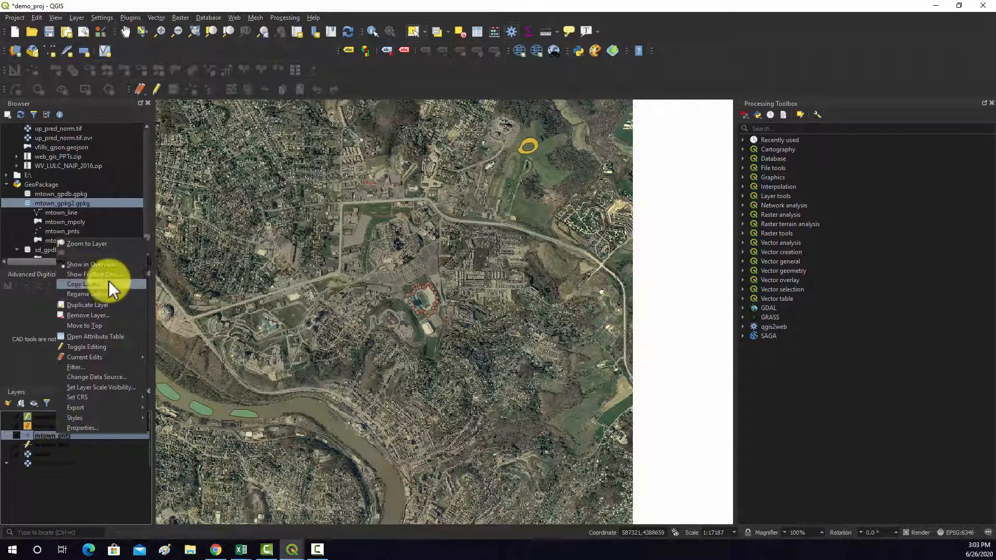
pyautogui.click(98, 336)
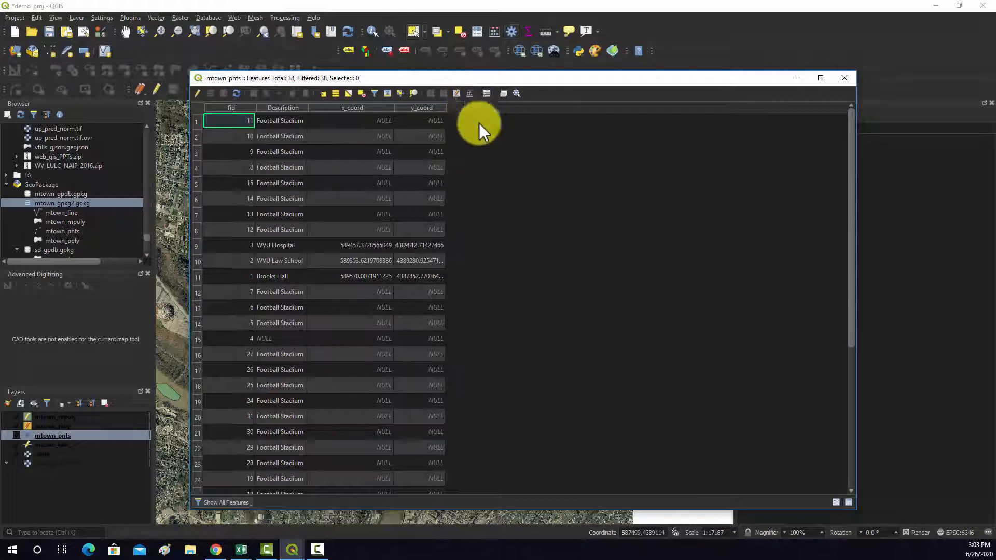
# Start the field calculator on the mtown_pnts table and set it to update the existing x_coord field.
pyautogui.click(468, 95)
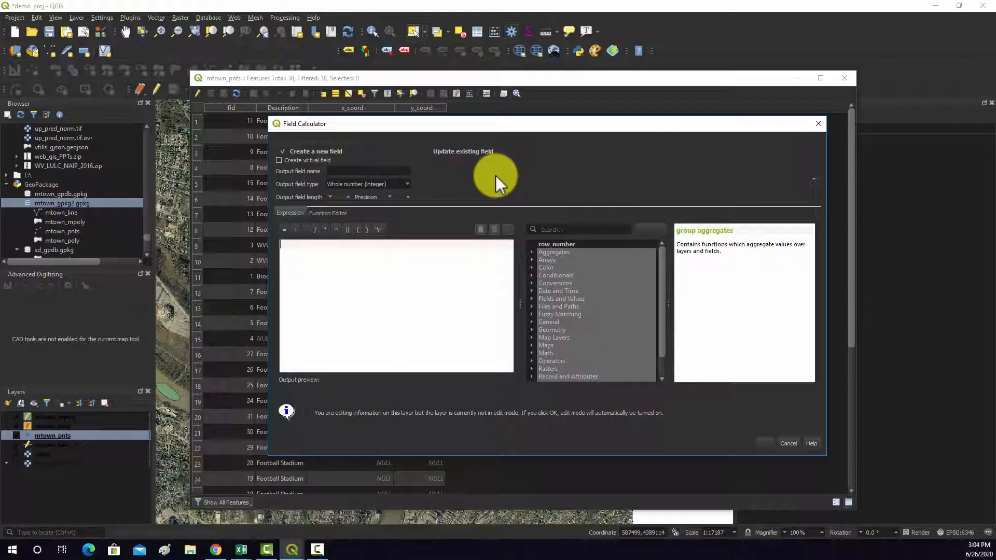
pyautogui.click(427, 149)
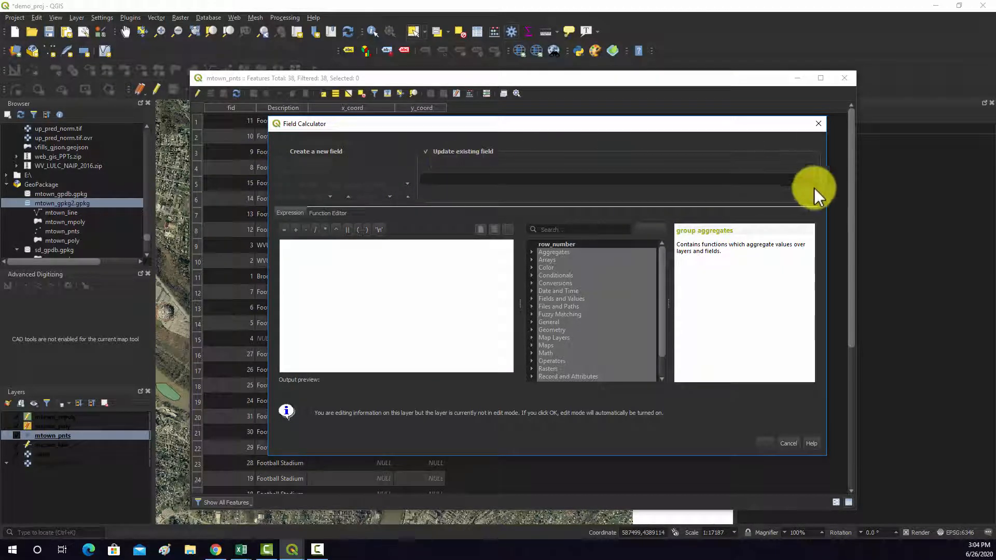
pyautogui.click(799, 180)
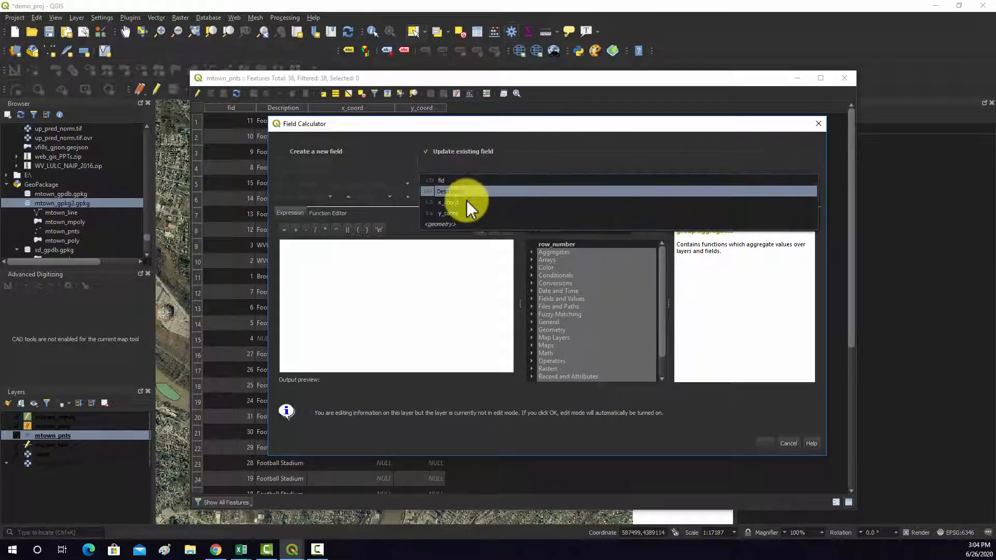
pyautogui.click(453, 204)
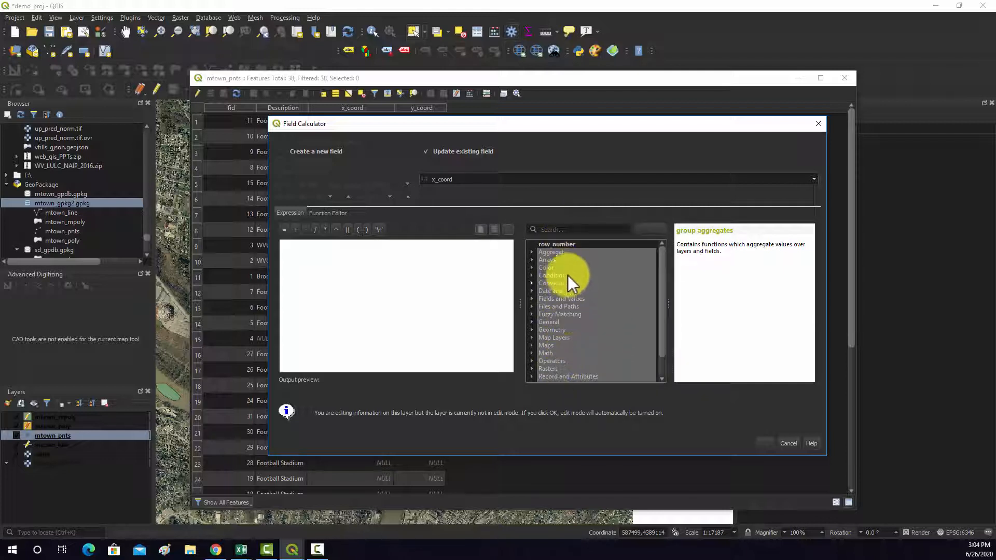
# Calculate x_coord for all points with the geometry function $x as the expression.
pyautogui.scroll(-1, 586, 331)
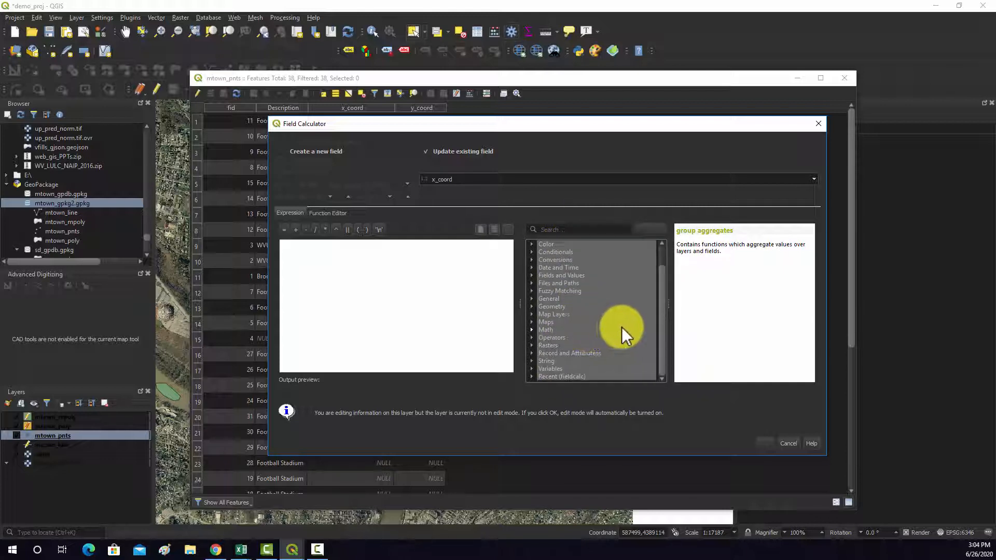
pyautogui.click(531, 305)
pyautogui.scroll(-8, 581, 297)
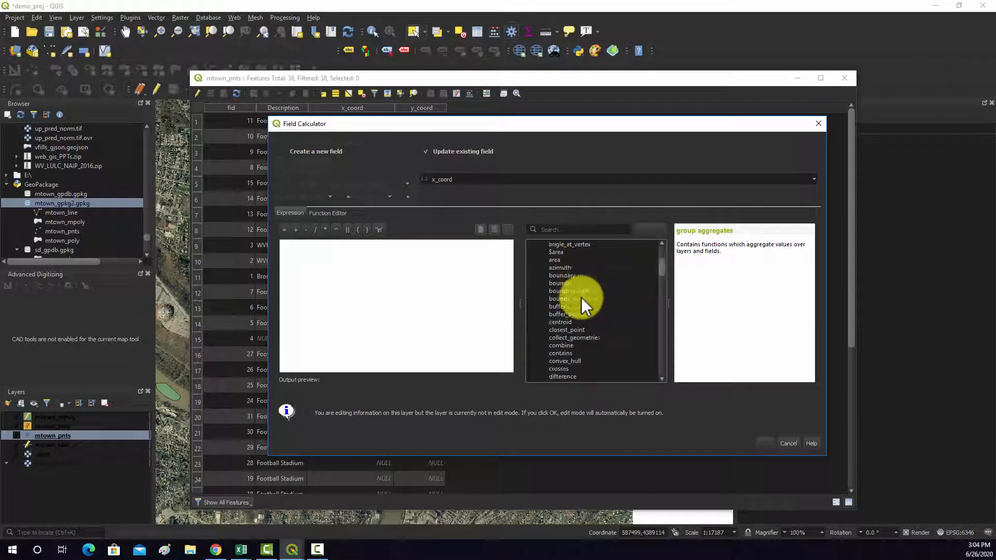
pyautogui.scroll(-20, 581, 297)
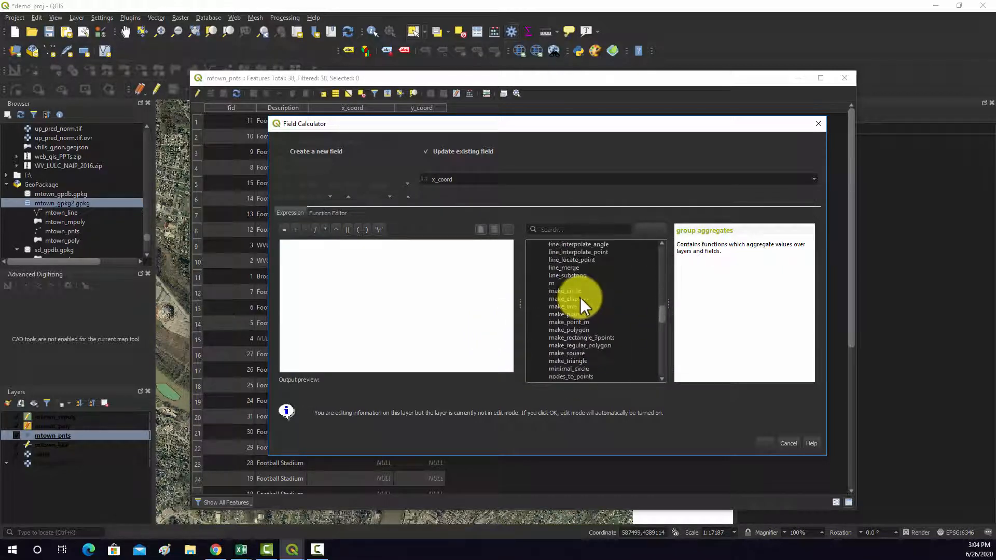
pyautogui.scroll(-7, 577, 297)
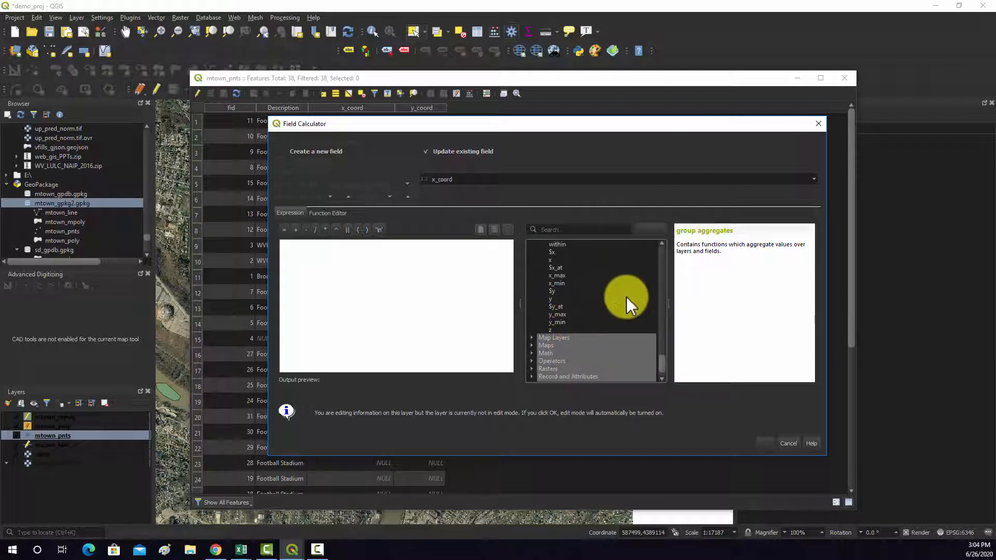
pyautogui.scroll(2, 622, 296)
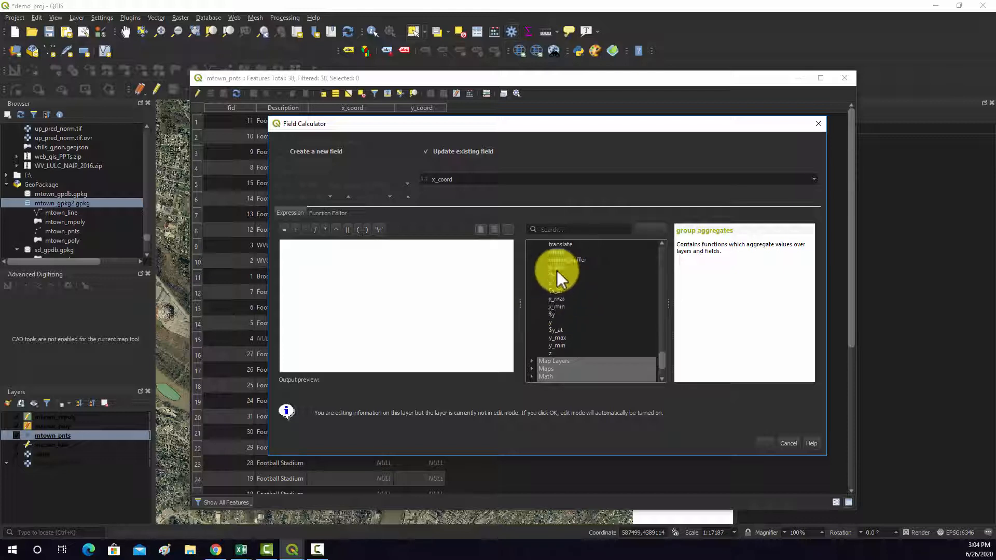
pyautogui.click(556, 290)
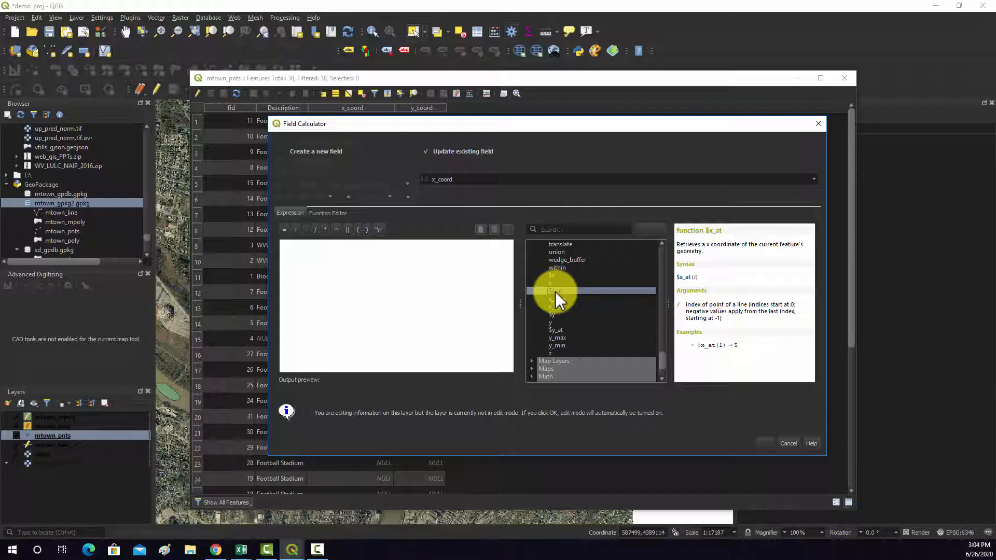
pyautogui.click(556, 285)
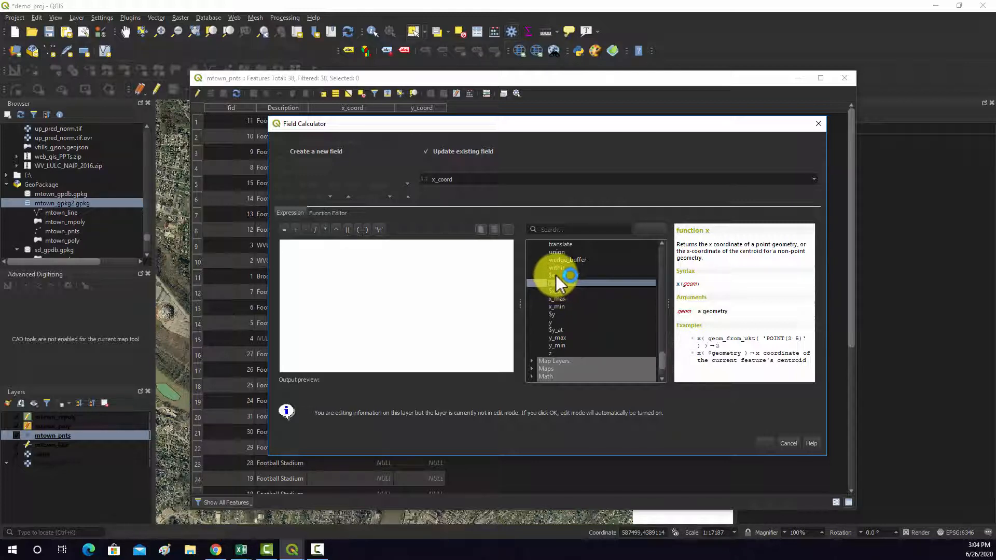
pyautogui.click(556, 274)
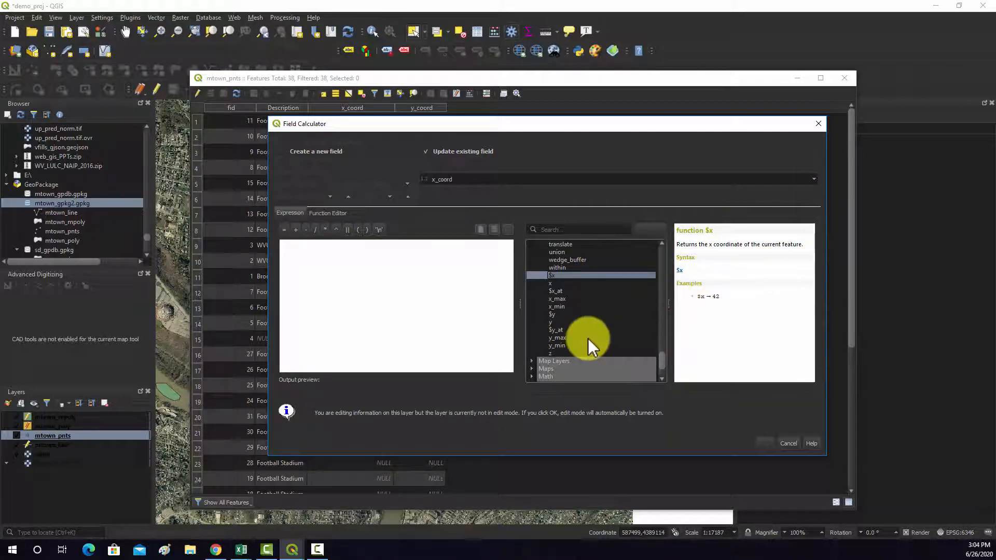
pyautogui.doubleClick(552, 275)
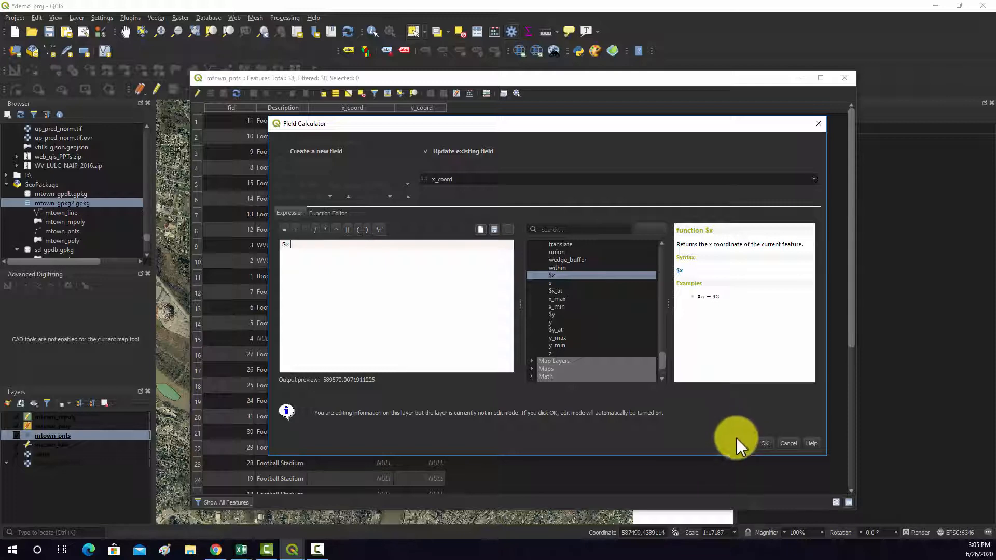
pyautogui.click(763, 444)
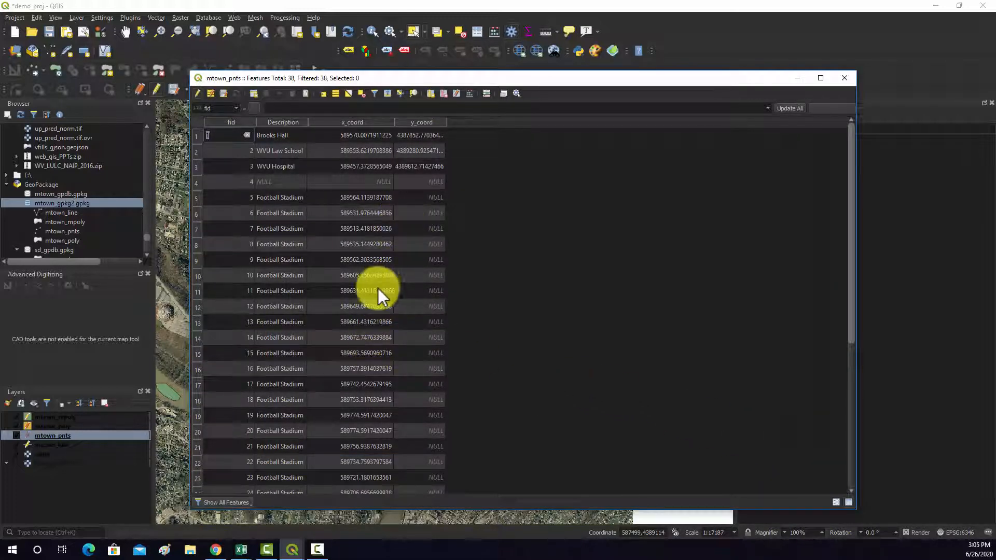
# Check the x_coord values through the whole table and widen the x_coord column slightly.
pyautogui.scroll(-5, 370, 269)
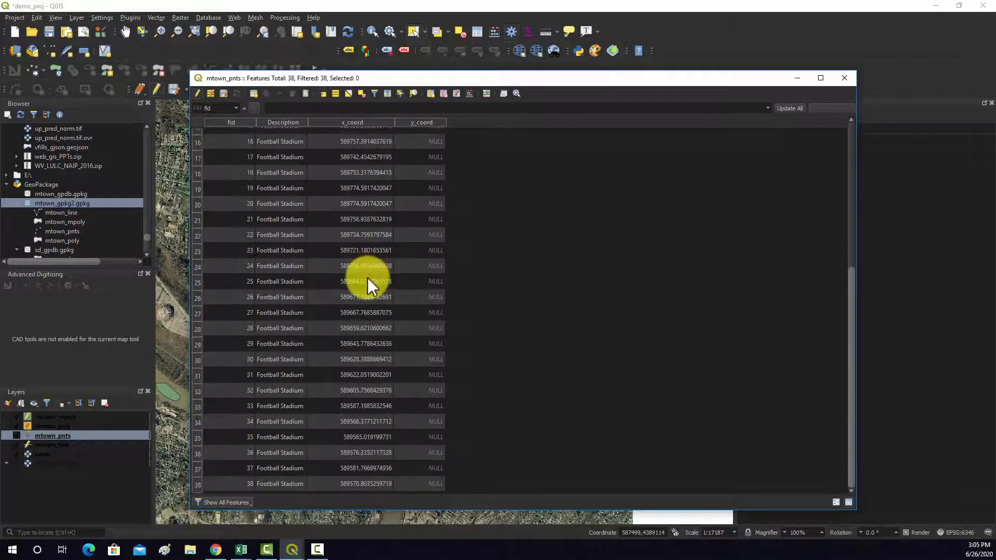
pyautogui.scroll(5, 365, 446)
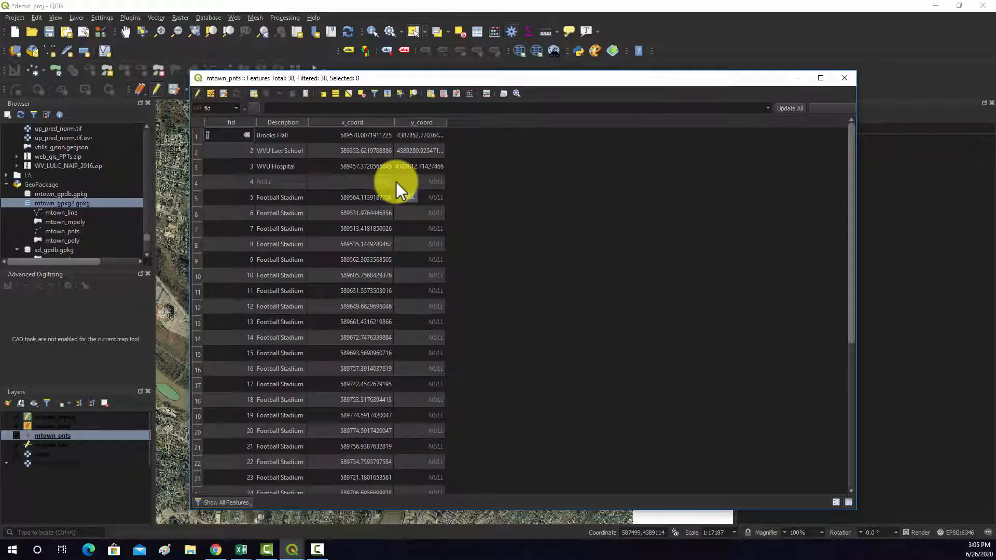
pyautogui.moveTo(392, 123)
pyautogui.mouseDown()
pyautogui.moveTo(411, 124)
pyautogui.moveTo(398, 136)
pyautogui.mouseUp()
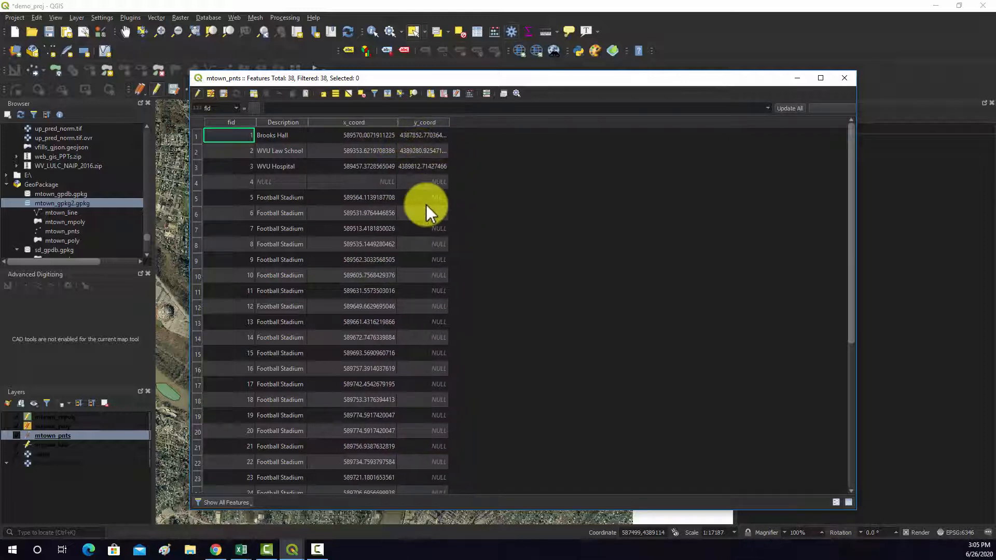
# Start the field calculator again and set it to update the existing y_coord field.
pyautogui.click(466, 94)
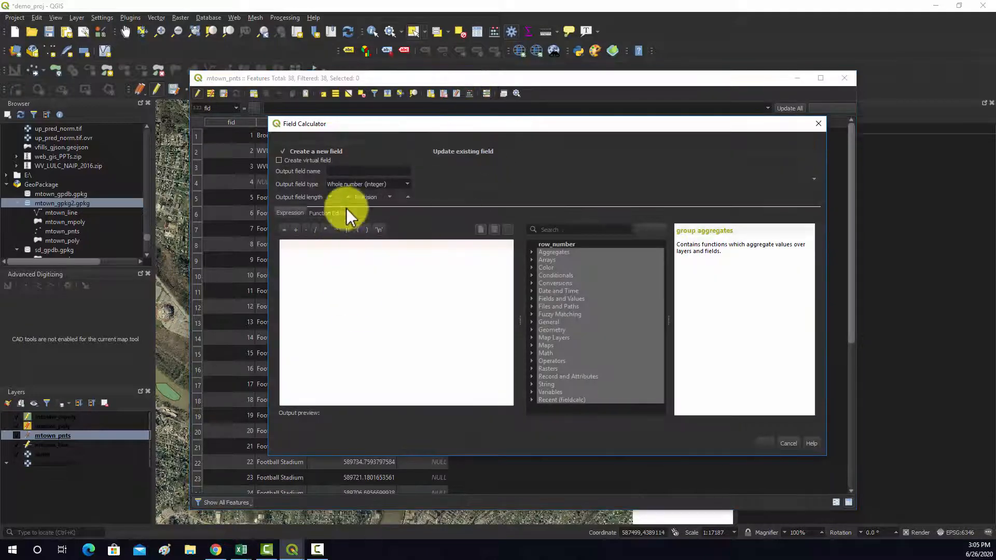
pyautogui.click(433, 153)
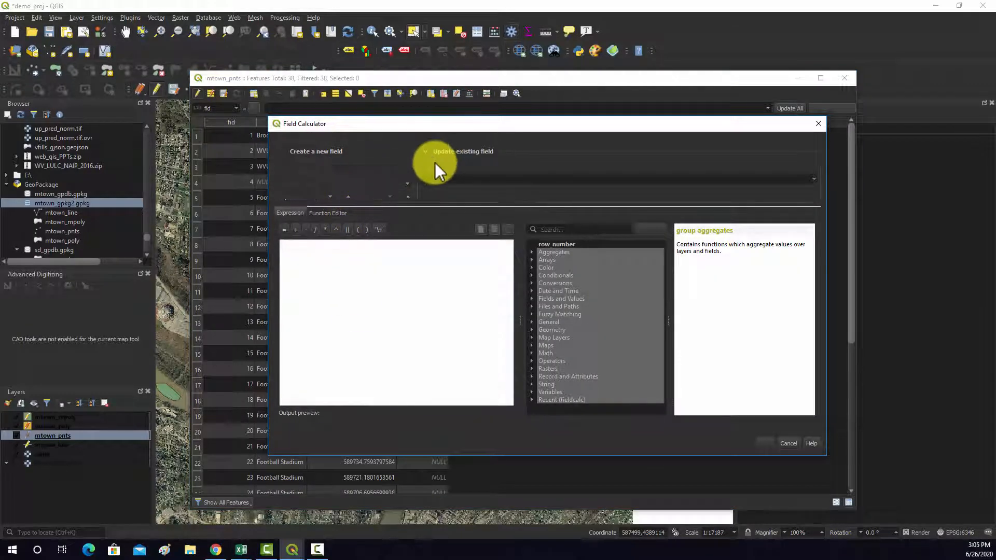
pyautogui.click(522, 185)
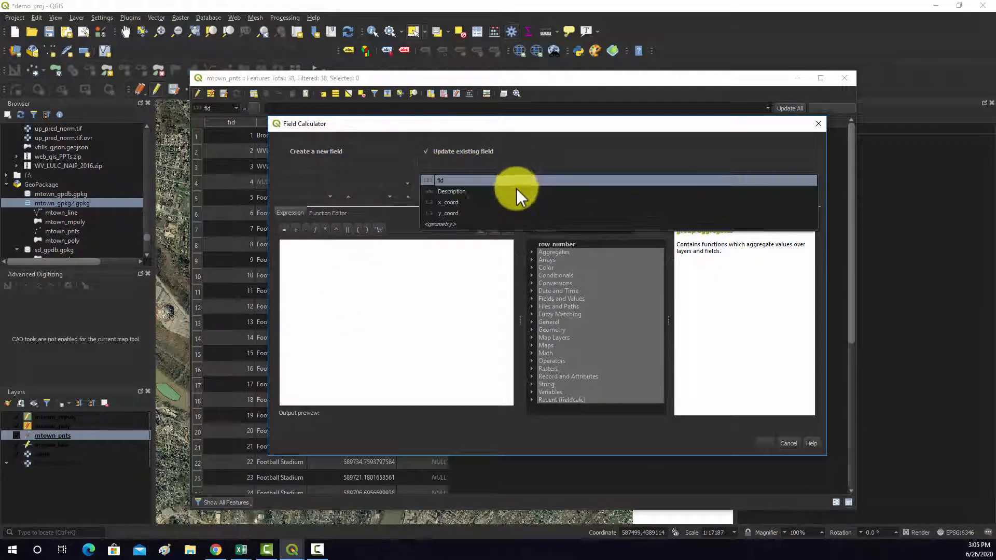
pyautogui.click(452, 213)
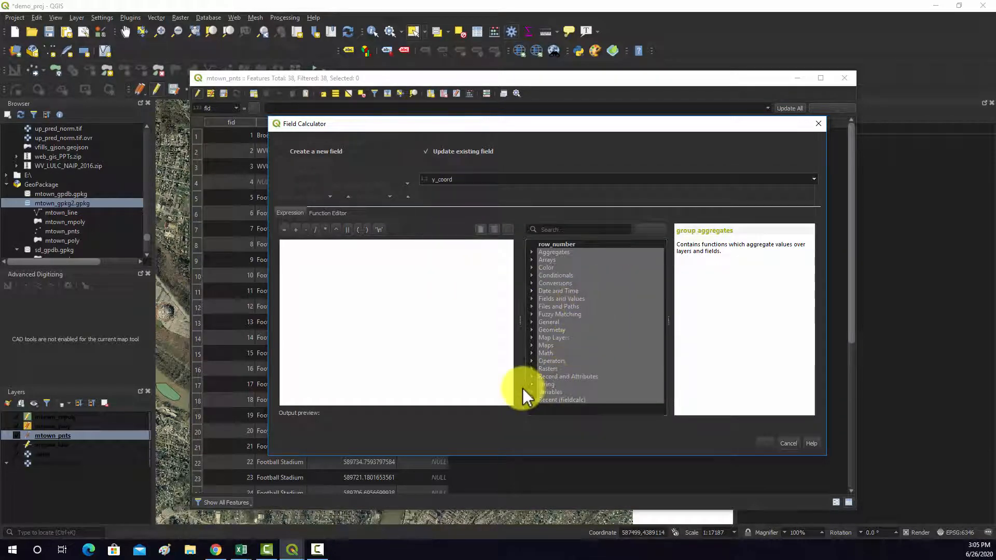
# Calculate y_coord for all points with the geometry function $y as the expression.
pyautogui.click(533, 330)
pyautogui.scroll(-15, 585, 331)
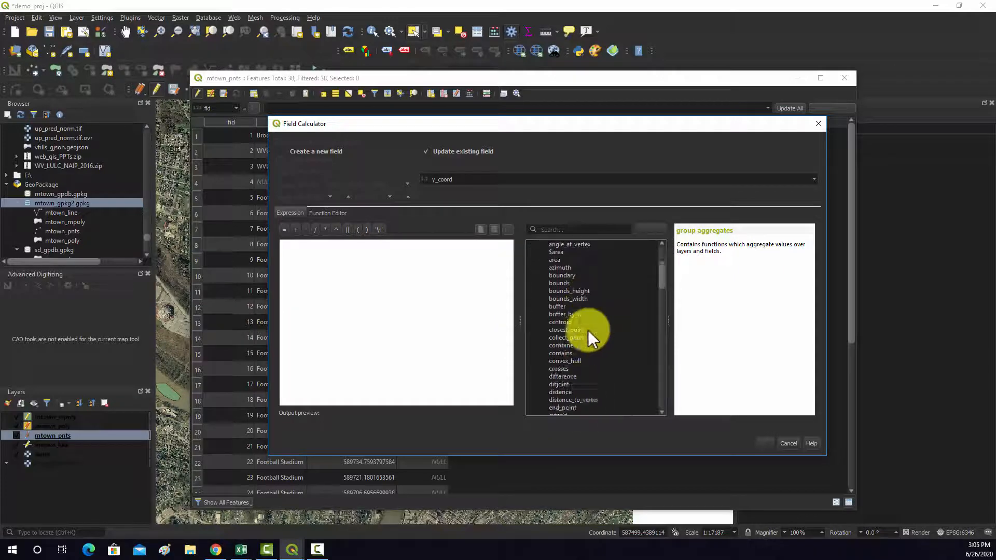
pyautogui.scroll(-10, 583, 332)
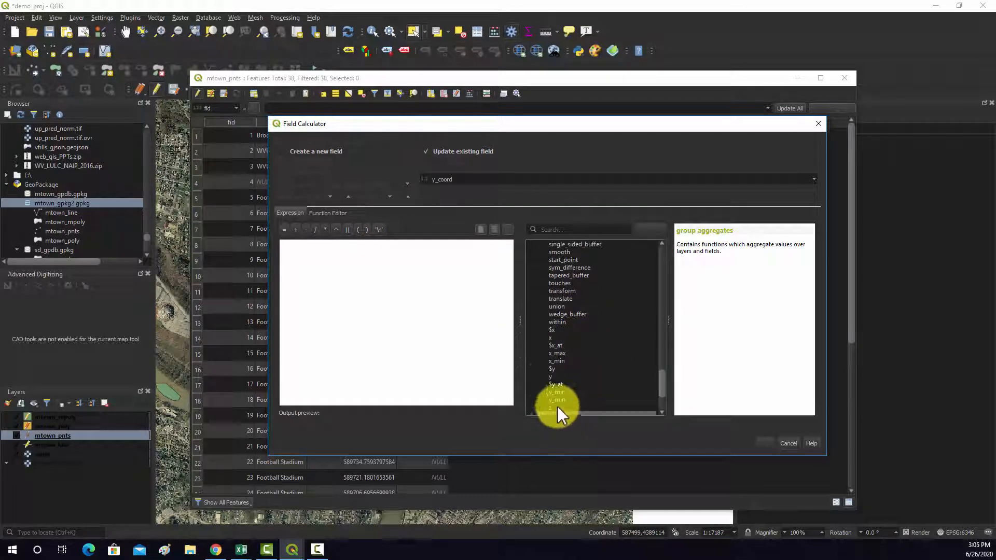
pyautogui.click(550, 369)
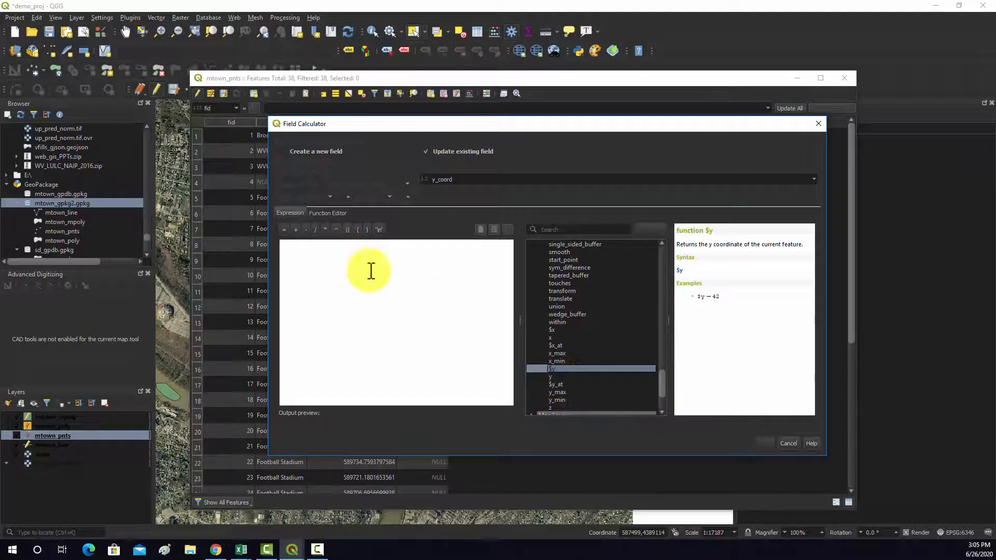
pyautogui.doubleClick(555, 368)
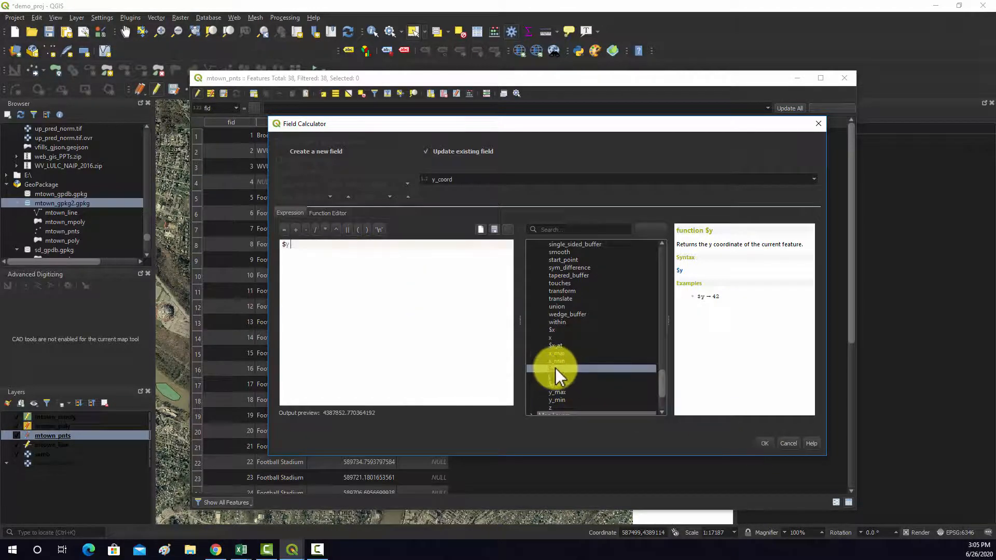
pyautogui.click(763, 443)
# Check the y_coord values through the whole table and close the mtown_pnts attribute table.
pyautogui.scroll(-5, 432, 239)
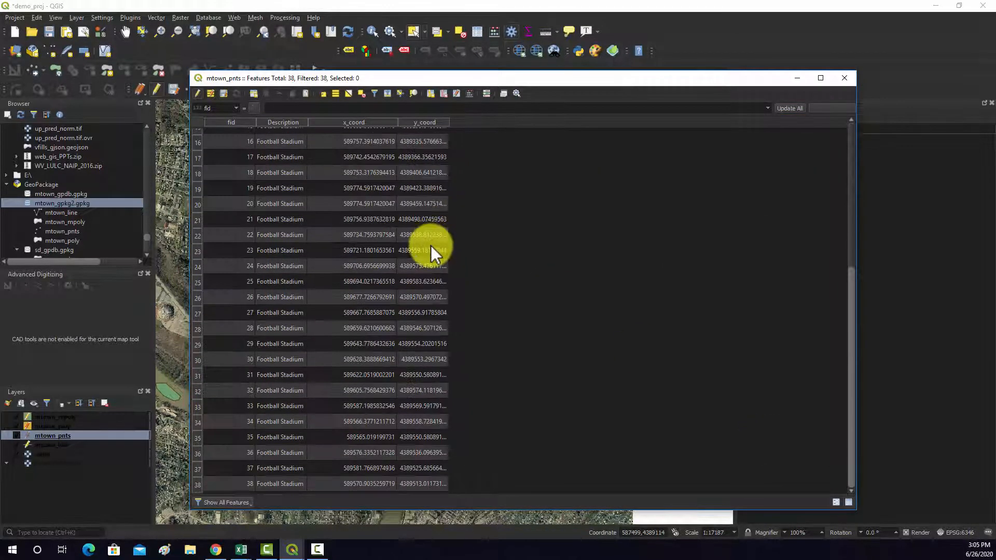
pyautogui.scroll(5, 430, 245)
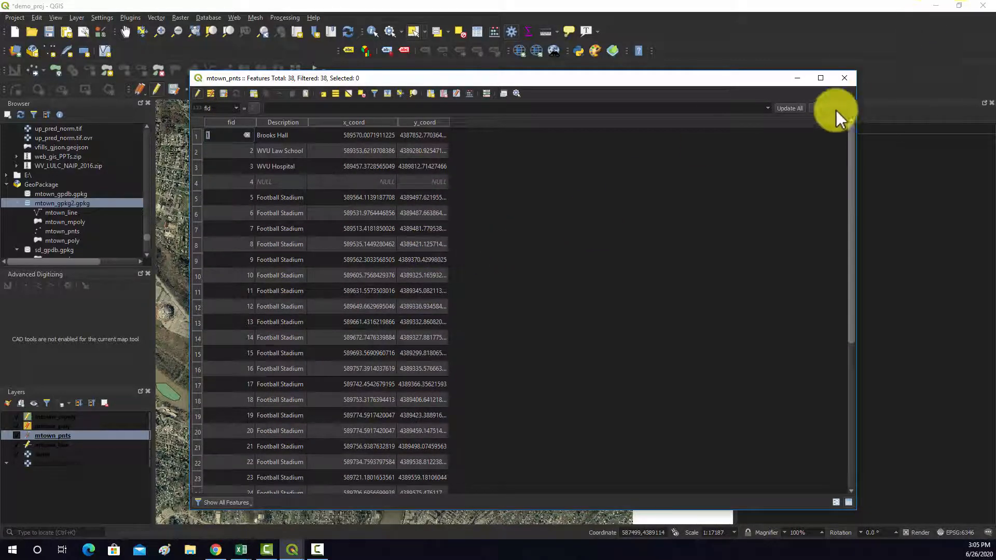
pyautogui.click(844, 79)
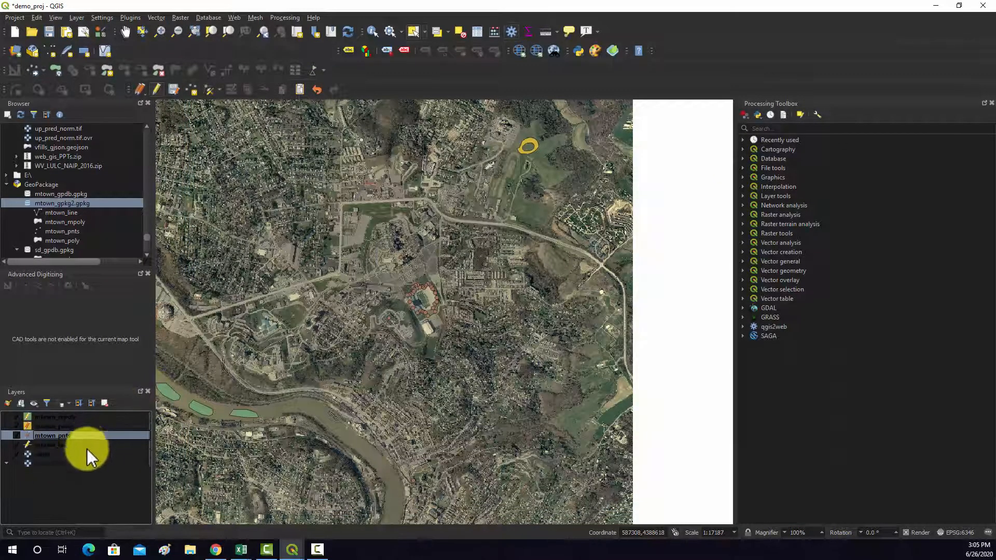
# Open the attribute table of the mtown_line layer and select the length_km cell of The 705.
pyautogui.rightClick(53, 443)
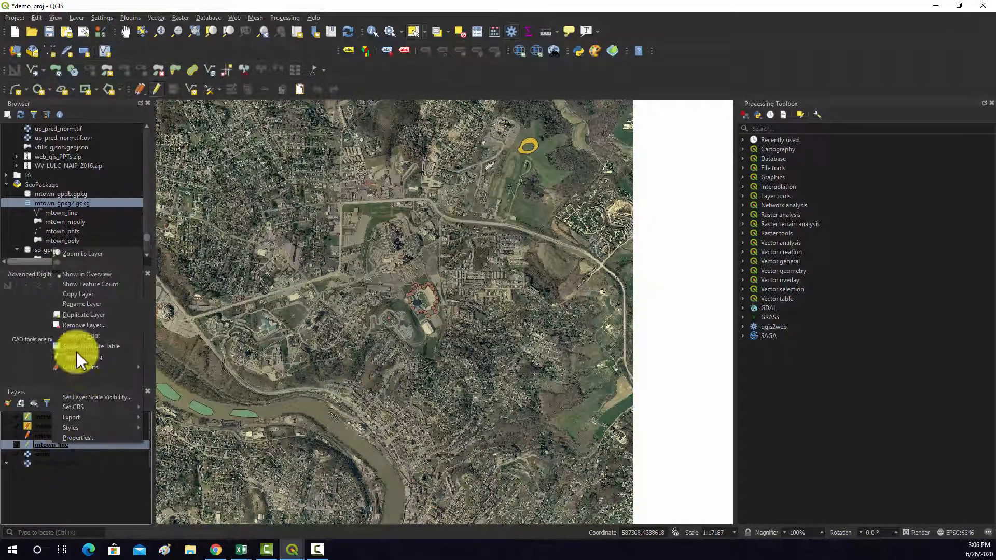
pyautogui.click(101, 346)
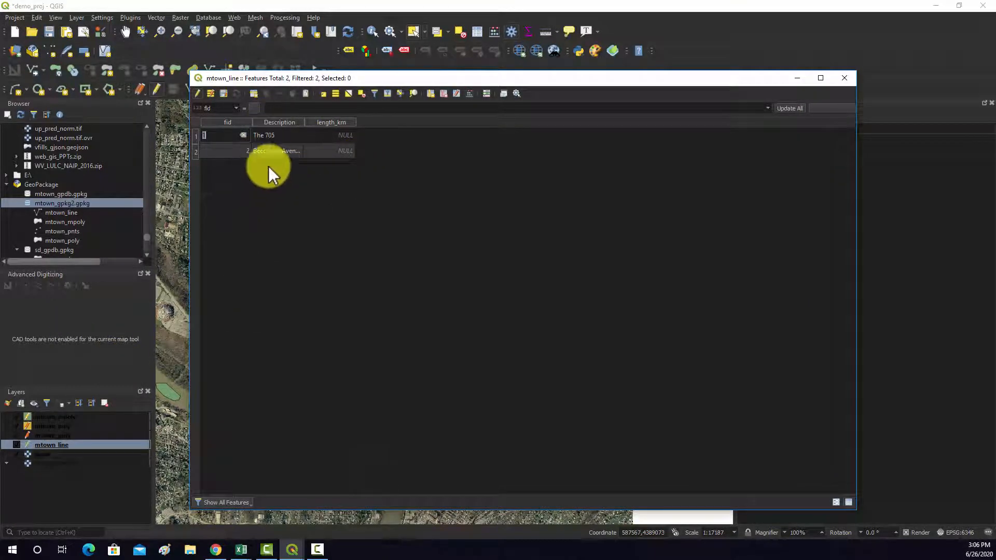
pyautogui.click(332, 135)
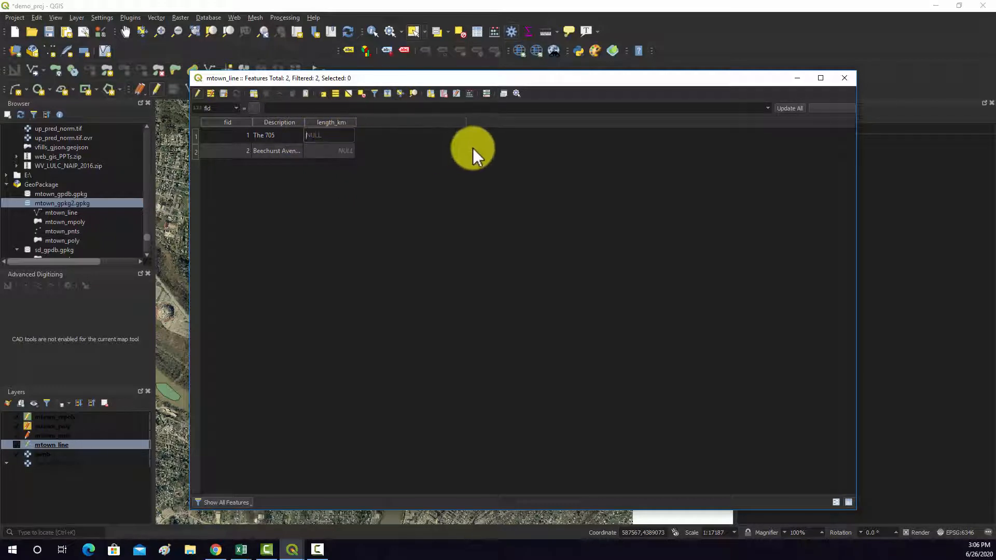
# Start the field calculator for mtown_line and set it to update the existing length_km field.
pyautogui.click(471, 93)
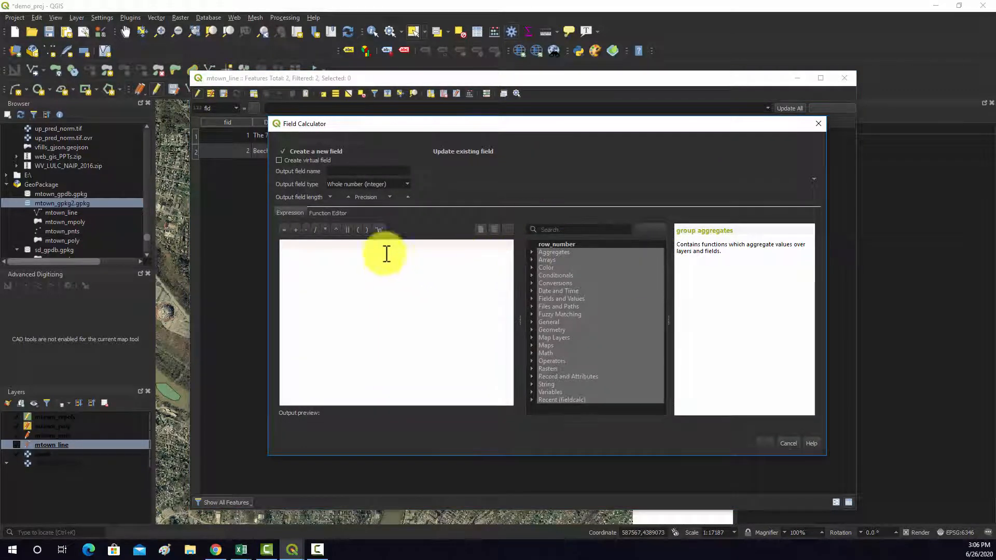
pyautogui.click(428, 151)
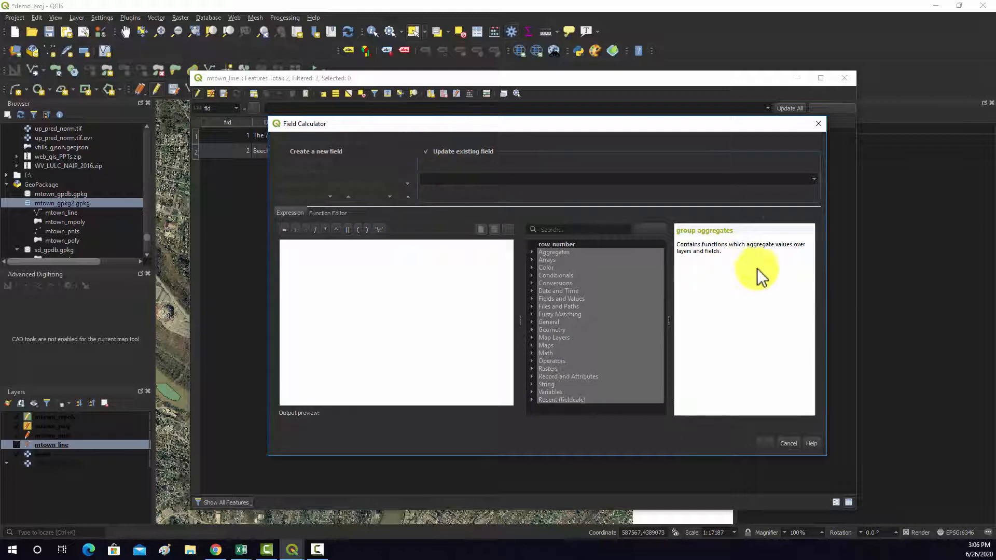
pyautogui.click(797, 183)
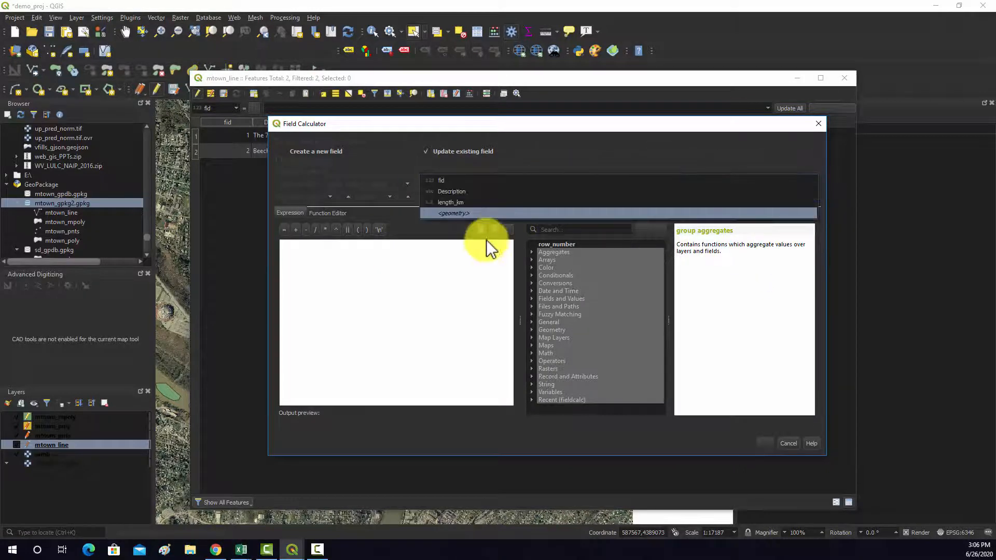
pyautogui.click(450, 203)
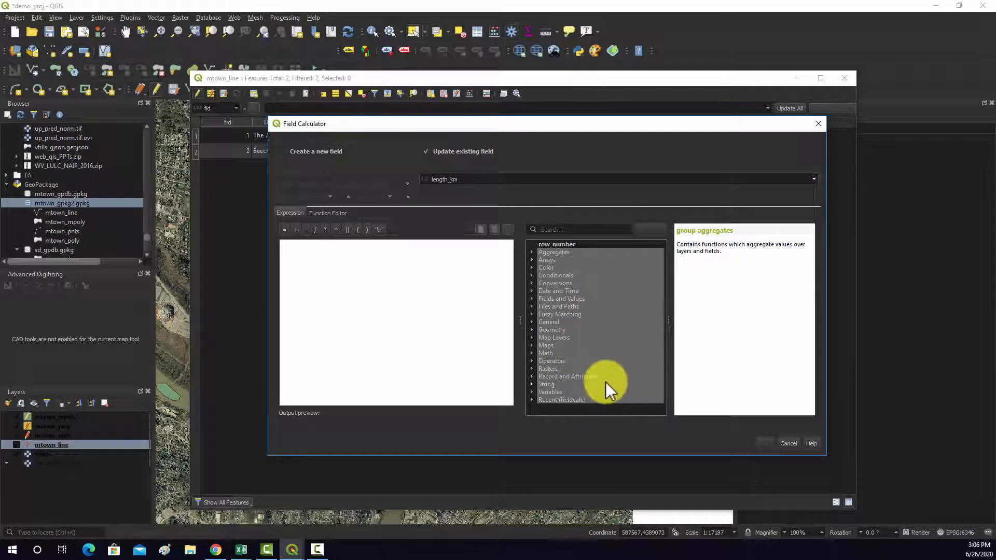
# Find the geometry function $length, read its description and insert it into the expression.
pyautogui.click(534, 329)
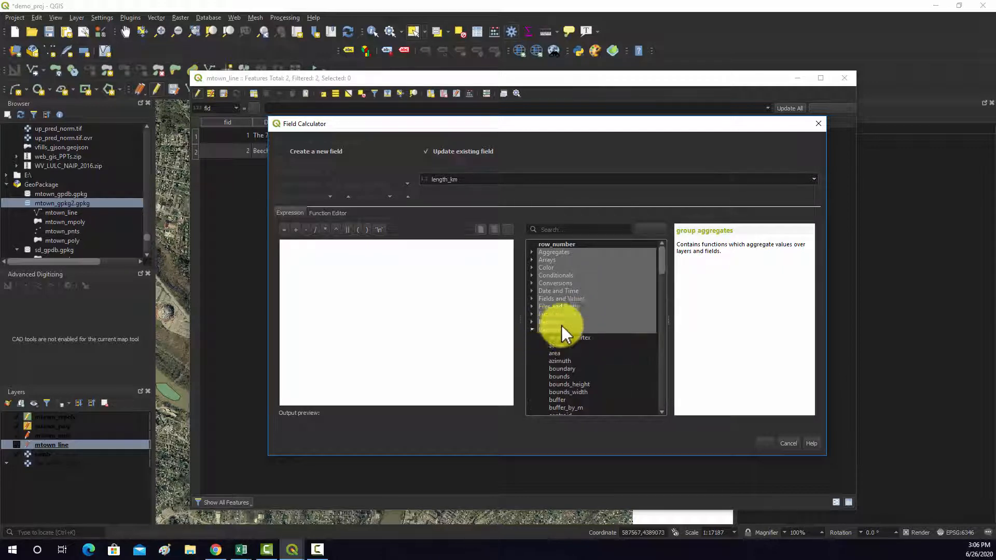
pyautogui.scroll(-6, 578, 327)
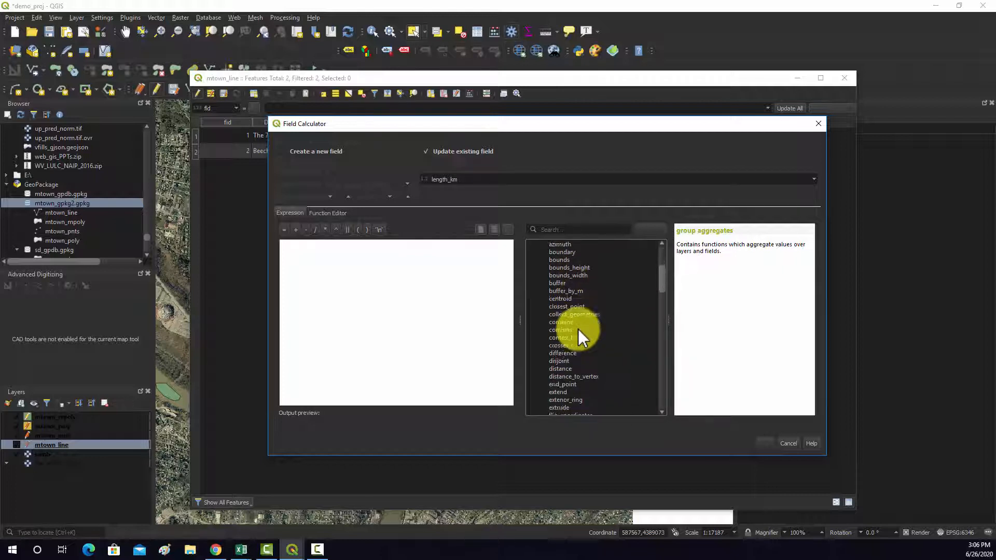
pyautogui.scroll(-7, 578, 328)
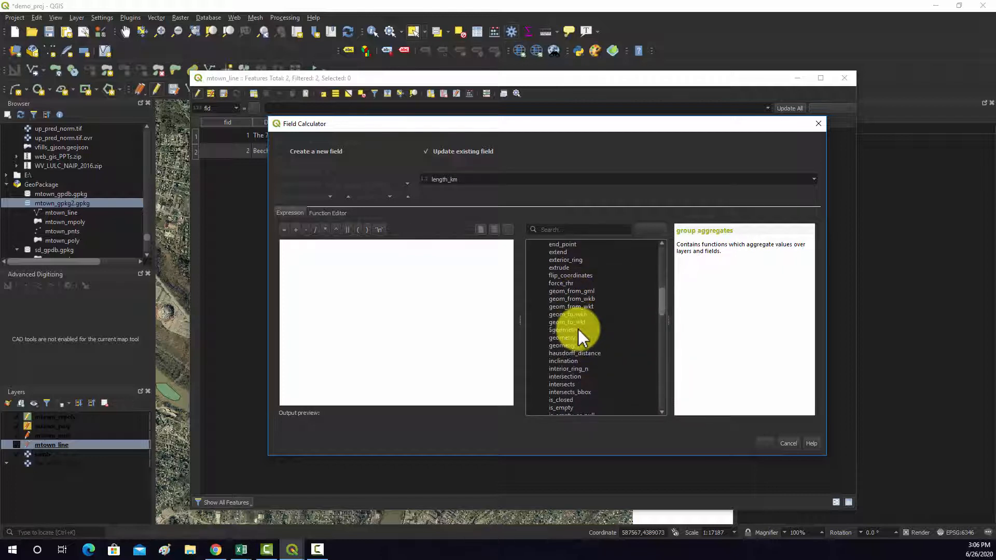
pyautogui.scroll(-1, 578, 329)
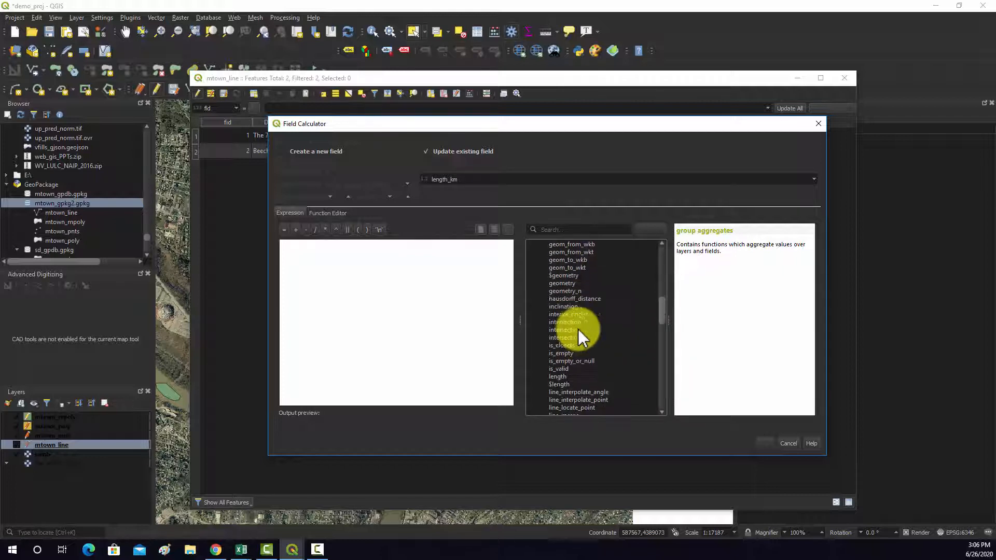
pyautogui.click(558, 376)
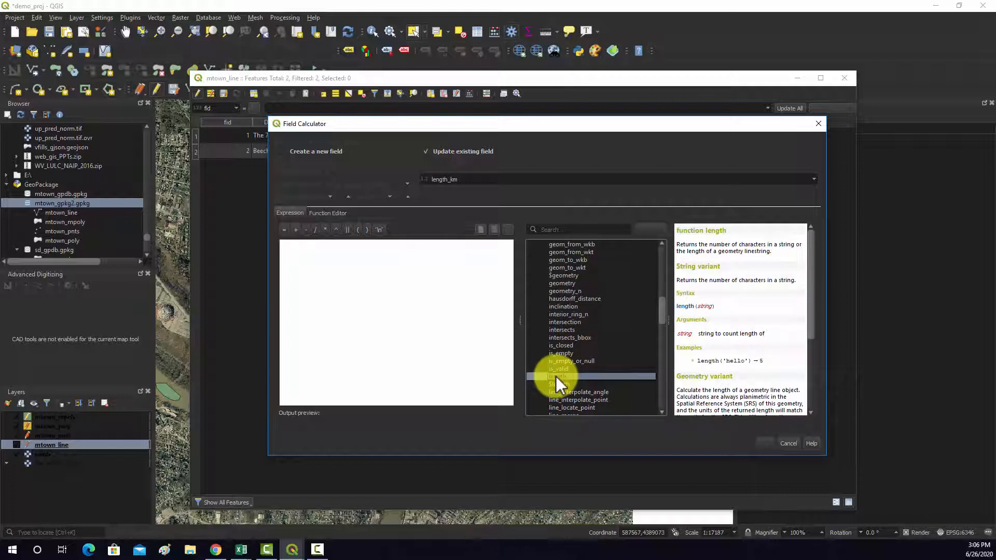
pyautogui.scroll(-1, 577, 364)
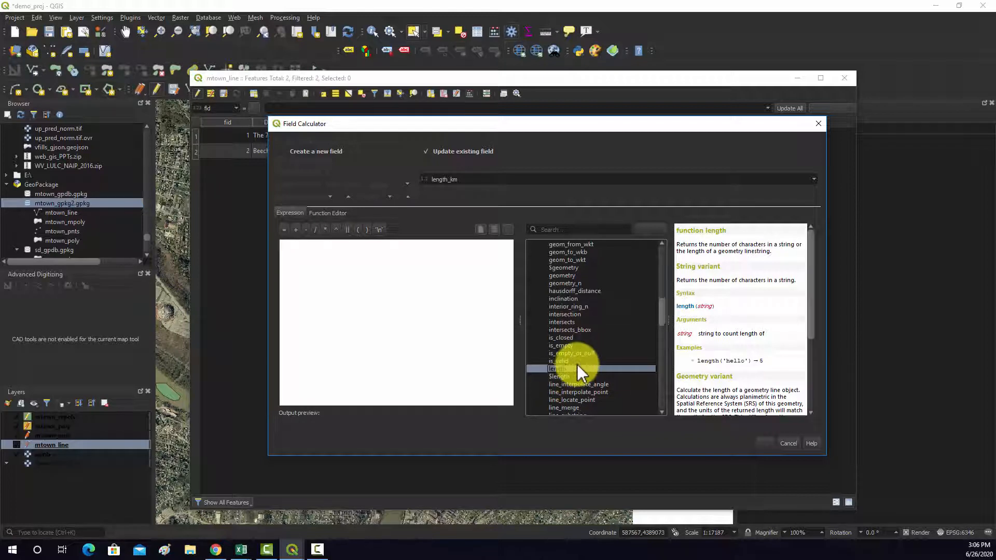
pyautogui.click(562, 361)
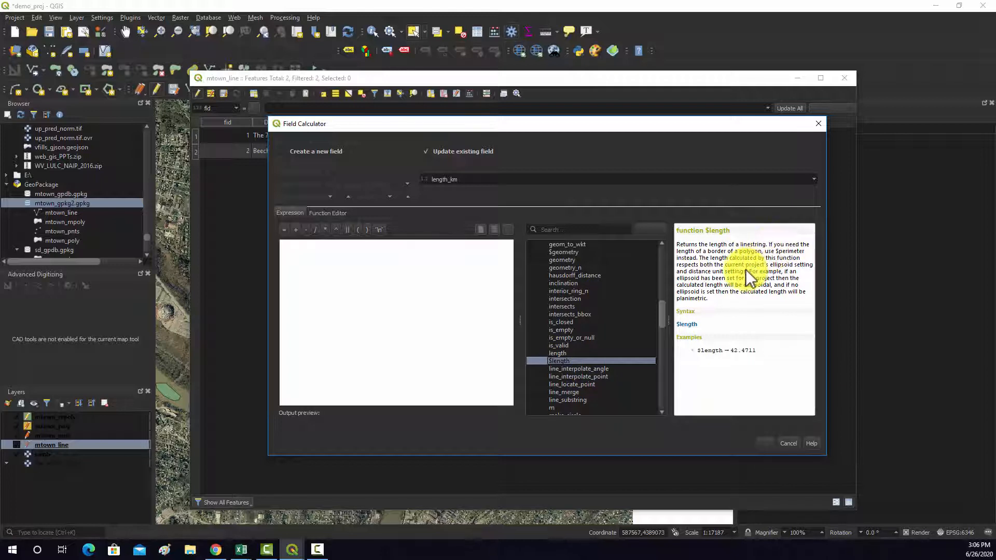
pyautogui.doubleClick(562, 362)
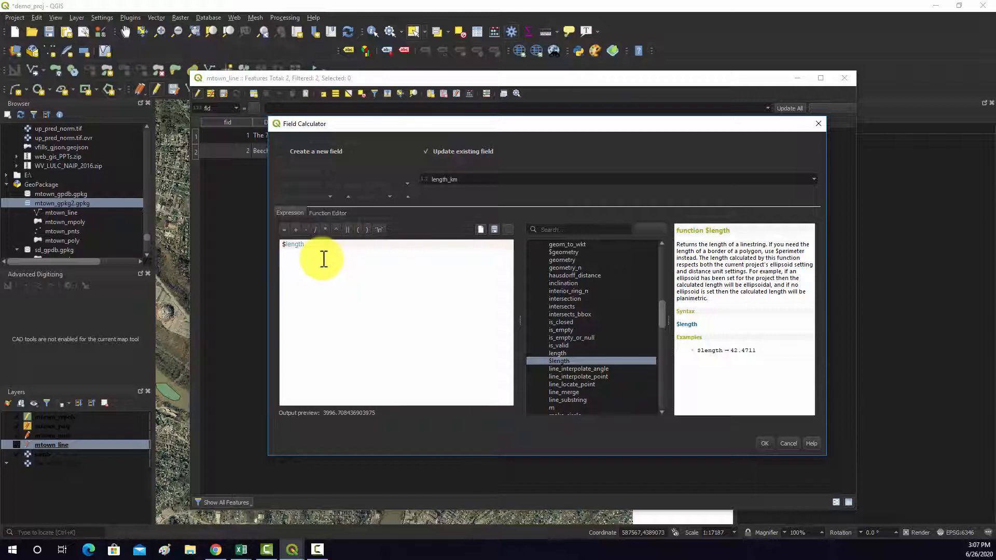
# Divide $length by 1000 in the expression and calculate length_km for both lines.
pyautogui.click(325, 228)
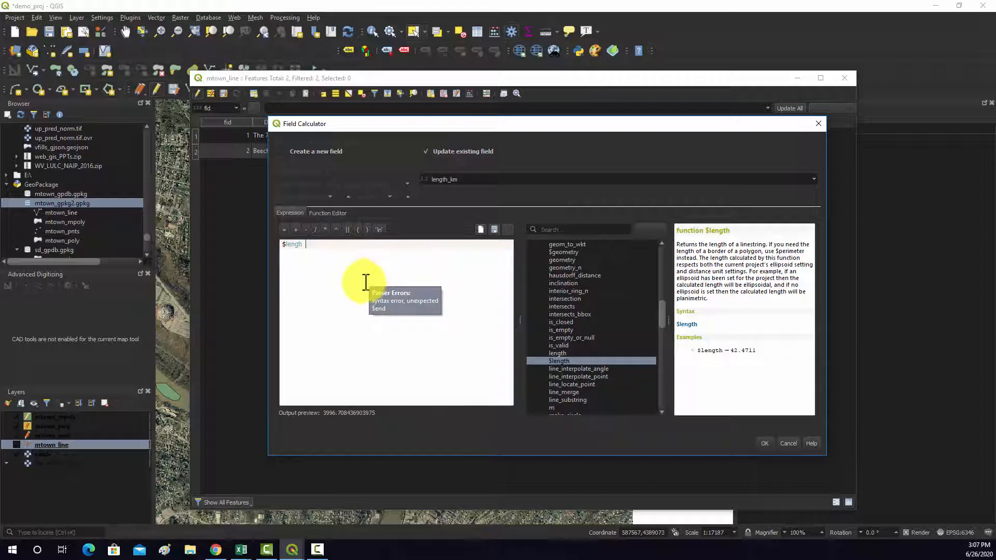
pyautogui.click(315, 230)
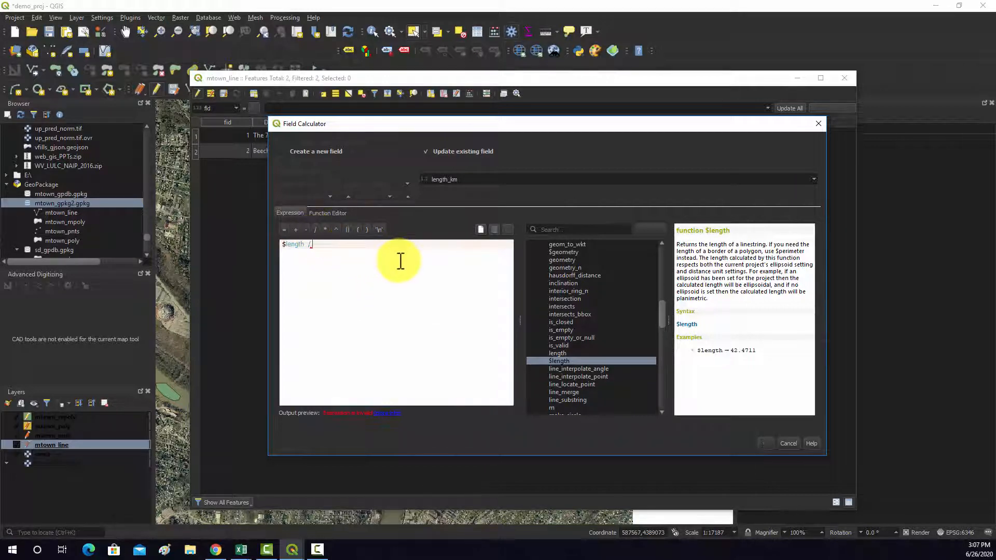
pyautogui.write('1000')
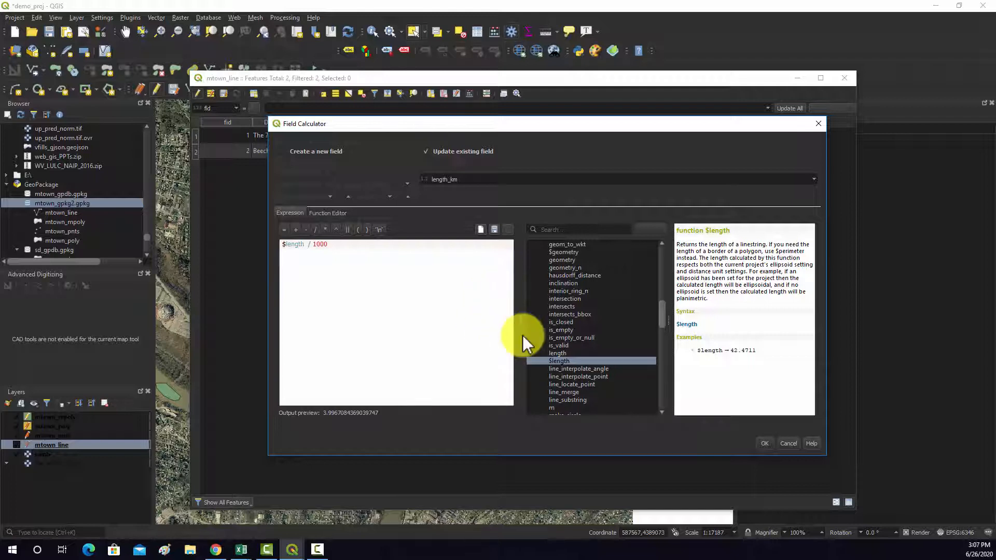
pyautogui.click(764, 443)
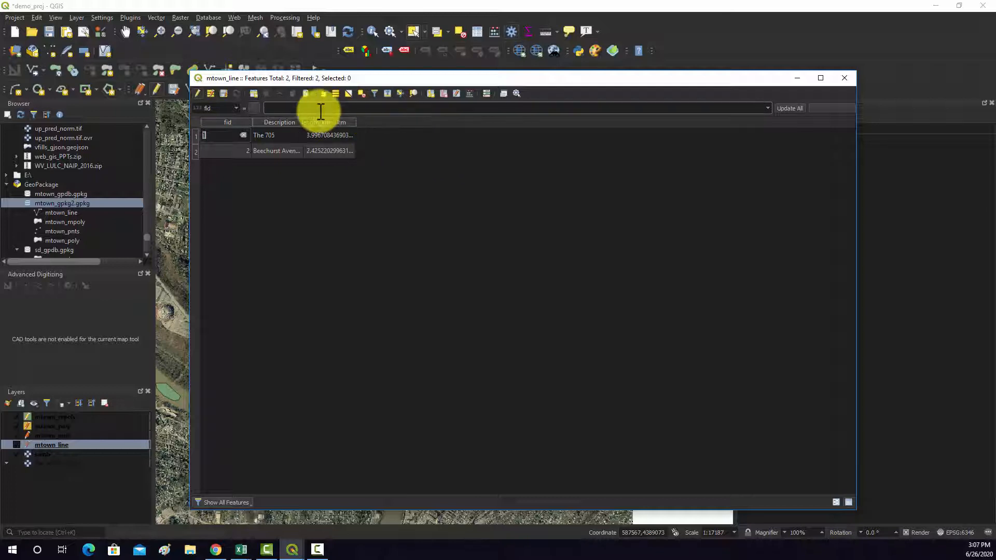
# Start the field calculator again and set up a new decimal number field named lngth_mi.
pyautogui.click(472, 94)
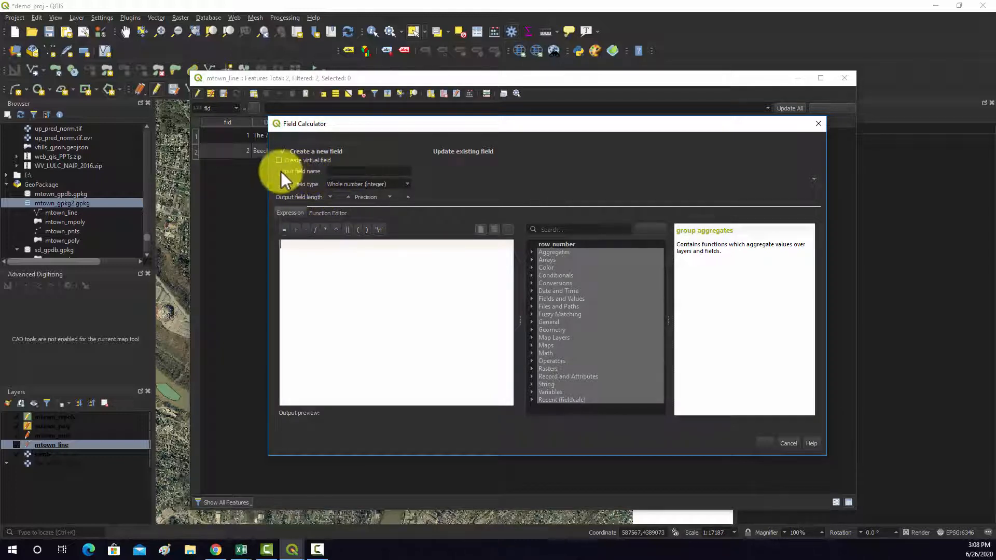
pyautogui.click(334, 171)
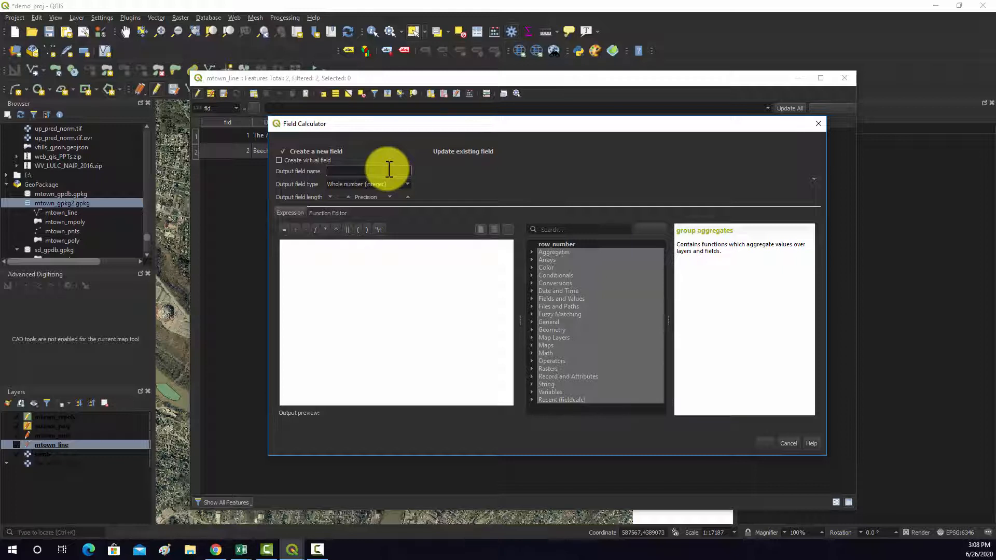
pyautogui.write('lngth_mi')
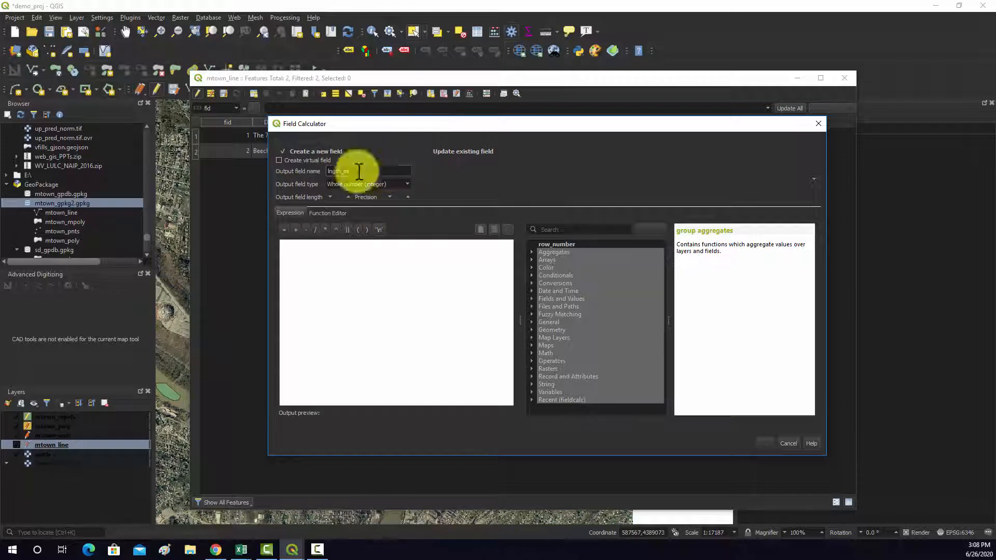
# Switch to Chrome, look up the kilometers to miles conversion in a new tab, and move the browser away from the QGIS window.
pyautogui.hotkey('alt', 'Tab')
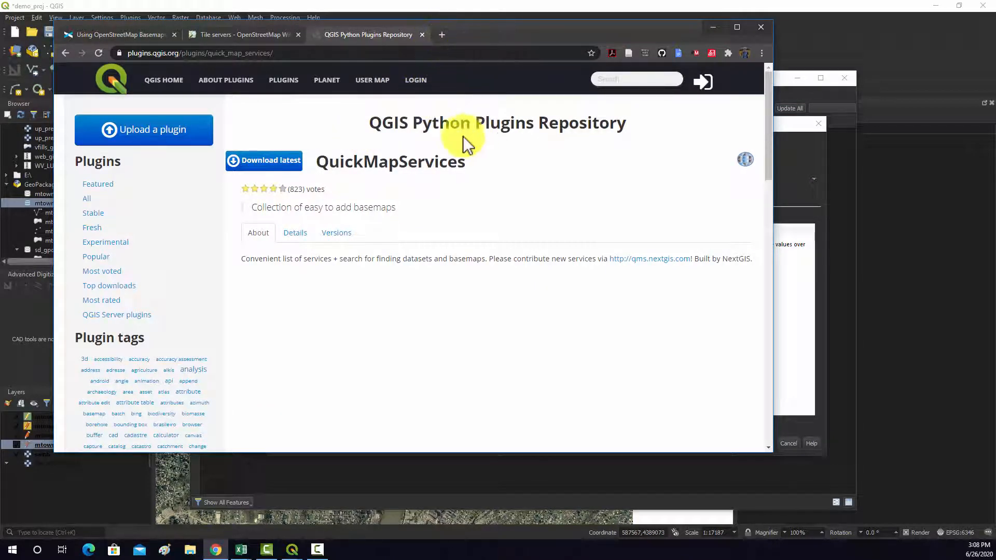
pyautogui.click(441, 35)
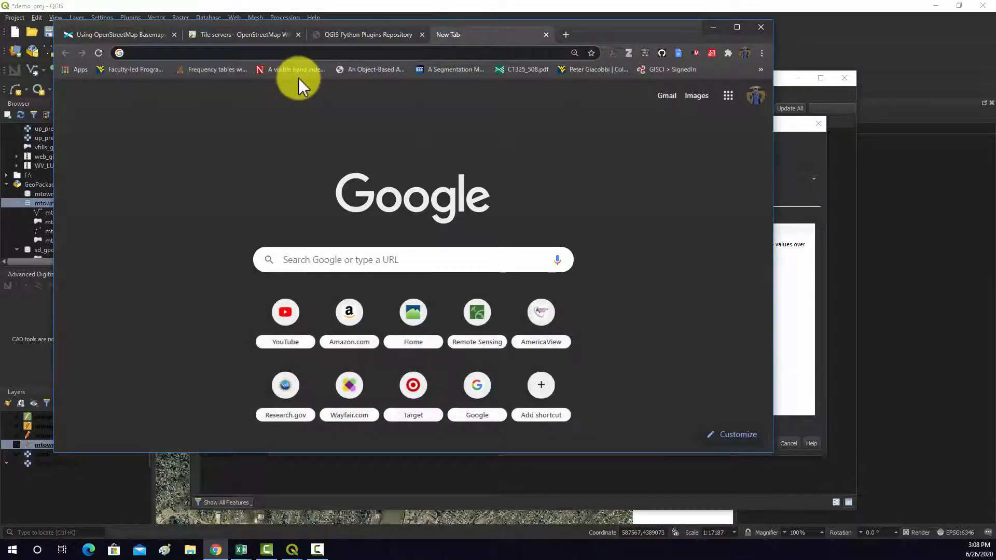
pyautogui.write('ki')
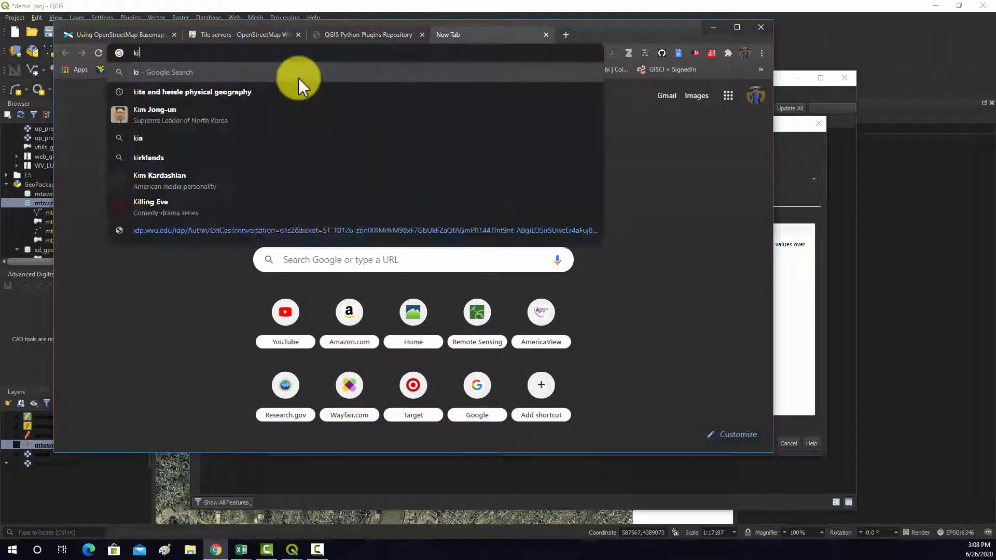
pyautogui.write('lomters to mi')
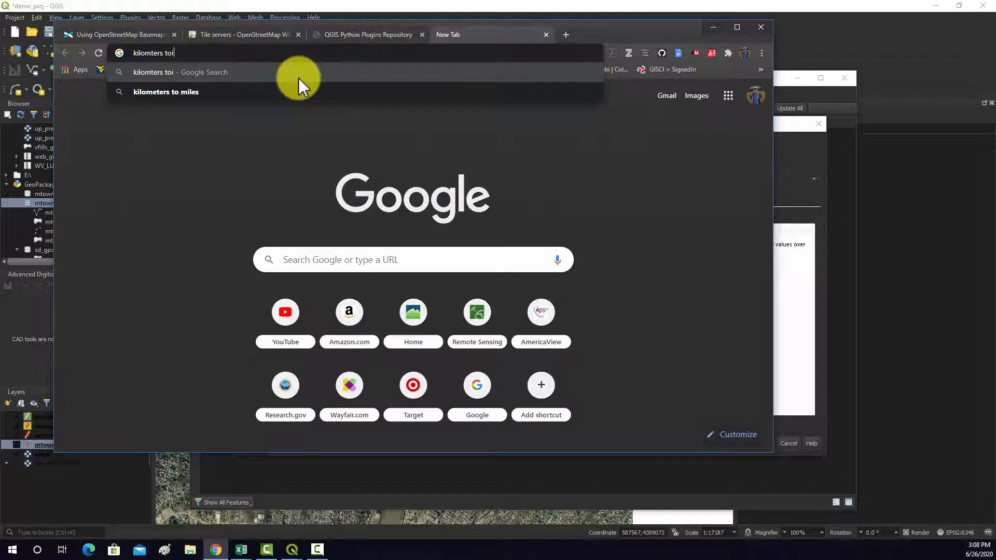
pyautogui.write('les\\')
pyautogui.press('Return')
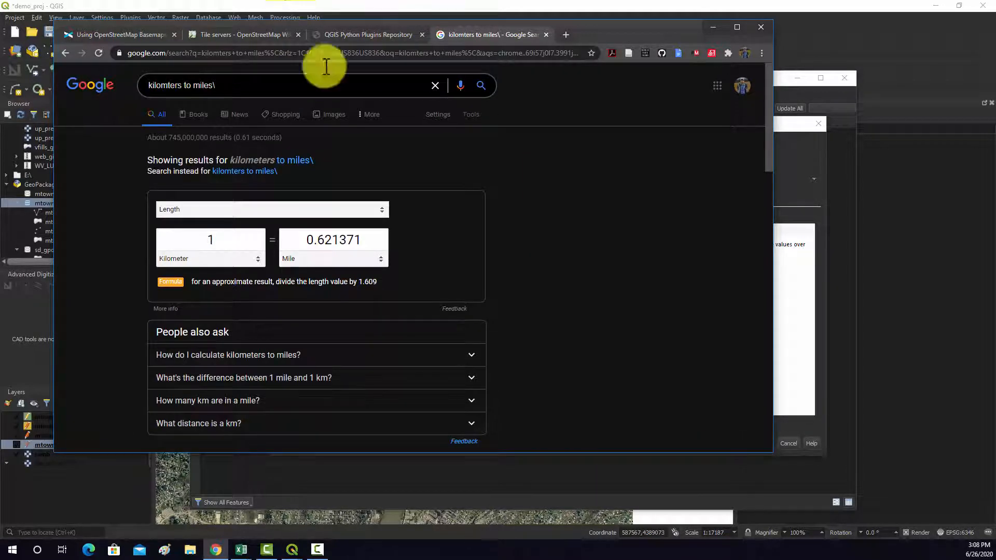
pyautogui.moveTo(564, 37); pyautogui.dragTo(995, 77)
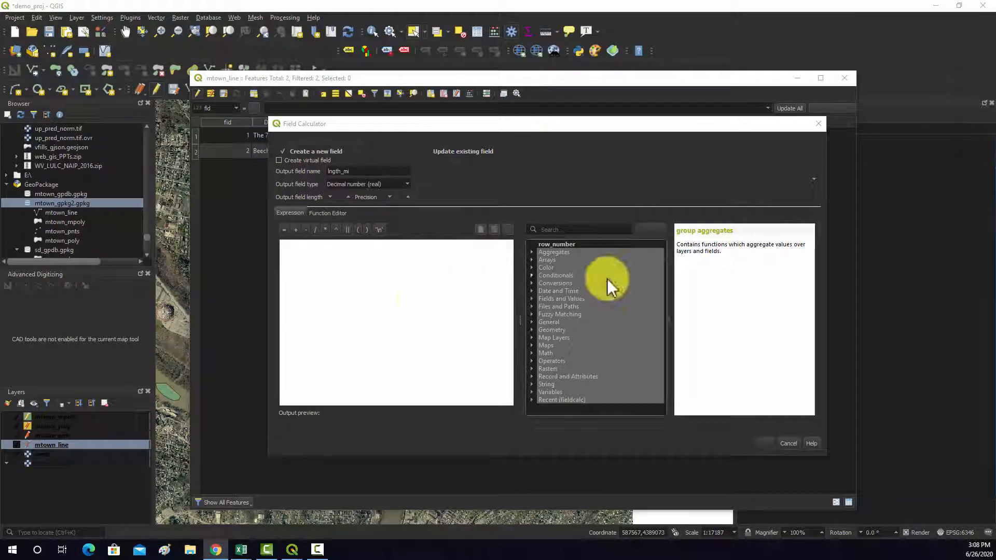
pyautogui.click(531, 329)
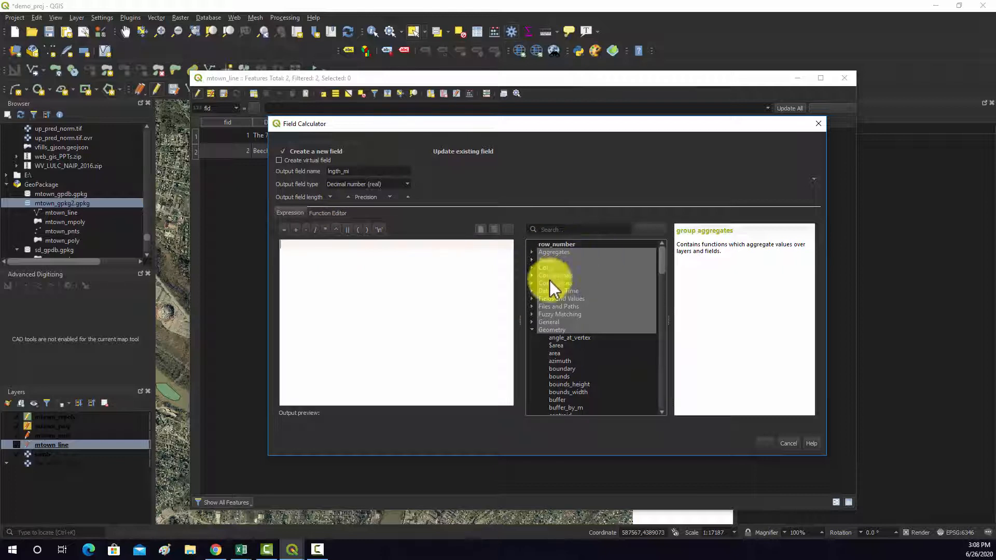
pyautogui.click(532, 330)
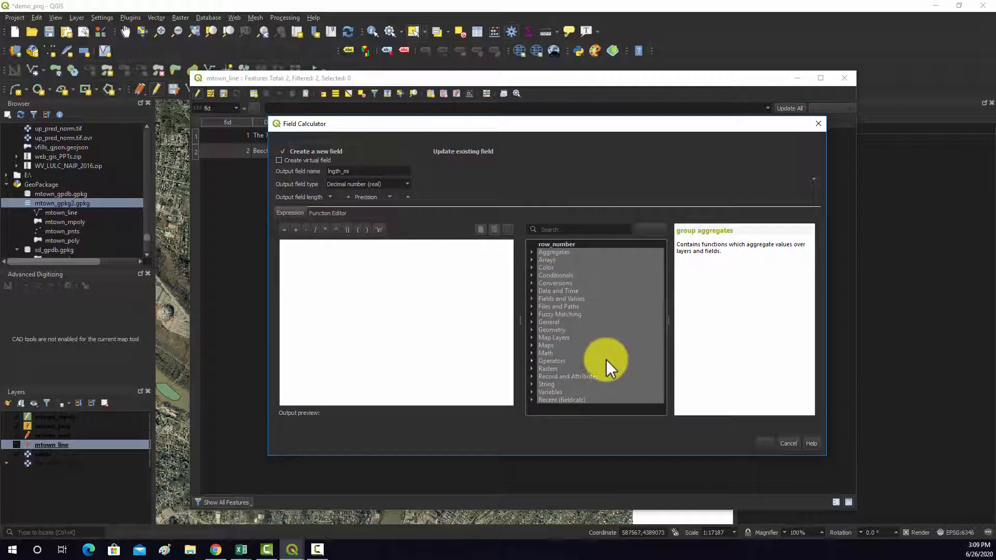
pyautogui.click(532, 392)
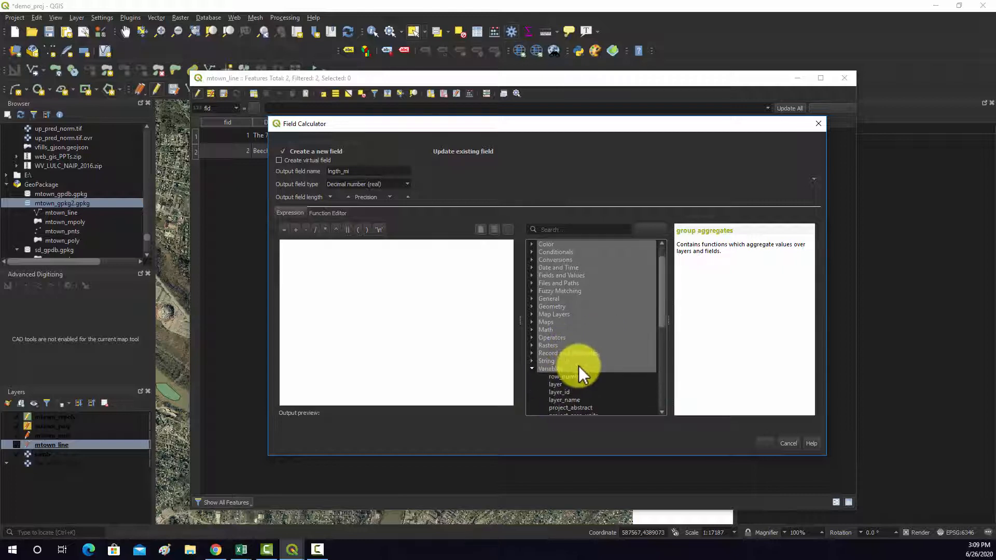
pyautogui.scroll(-3, 578, 367)
pyautogui.scroll(3, 579, 367)
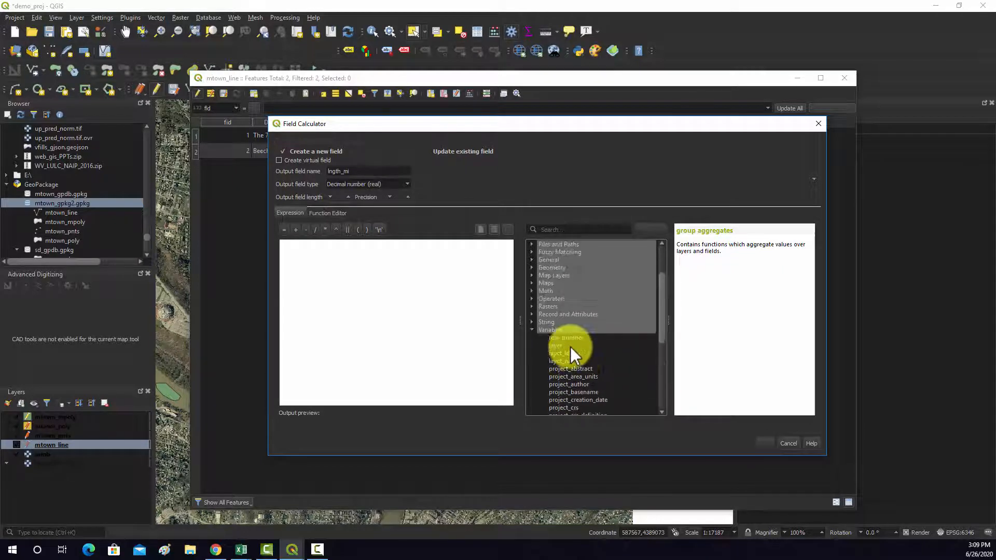
pyautogui.click(532, 331)
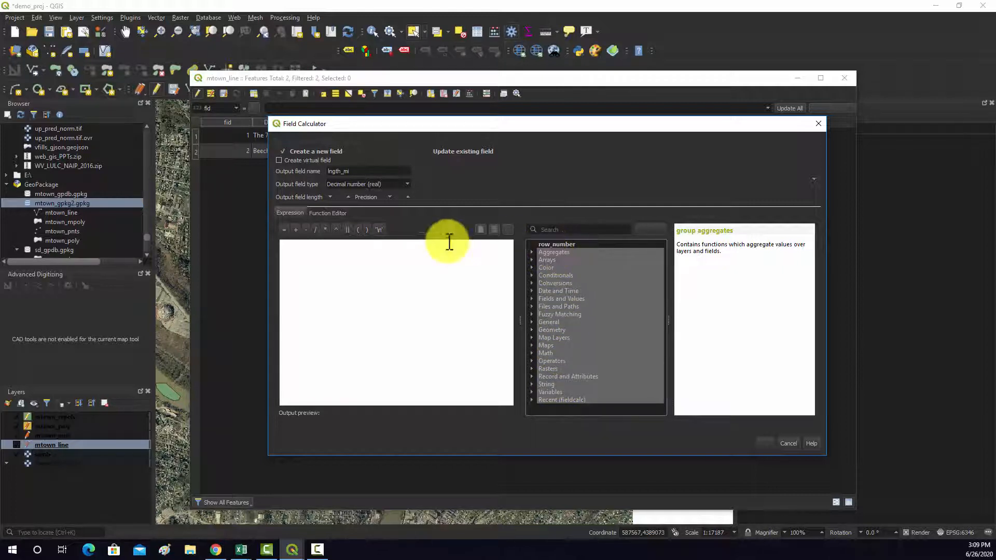
# Enter the existing field "length_km" in double quotes in the expression for the new miles field.
pyautogui.click(330, 258)
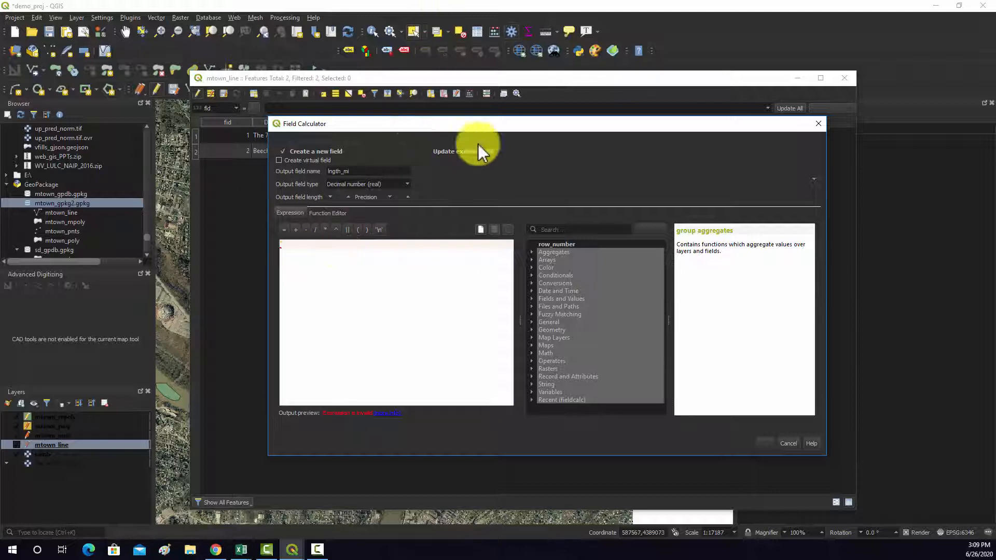
pyautogui.moveTo(478, 144); pyautogui.dragTo(385, 138)
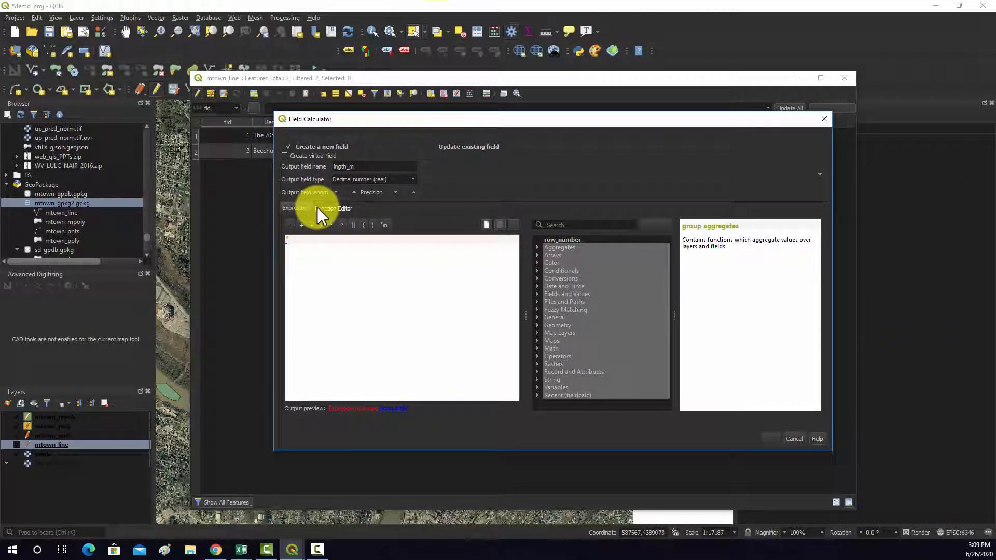
pyautogui.write('"length')
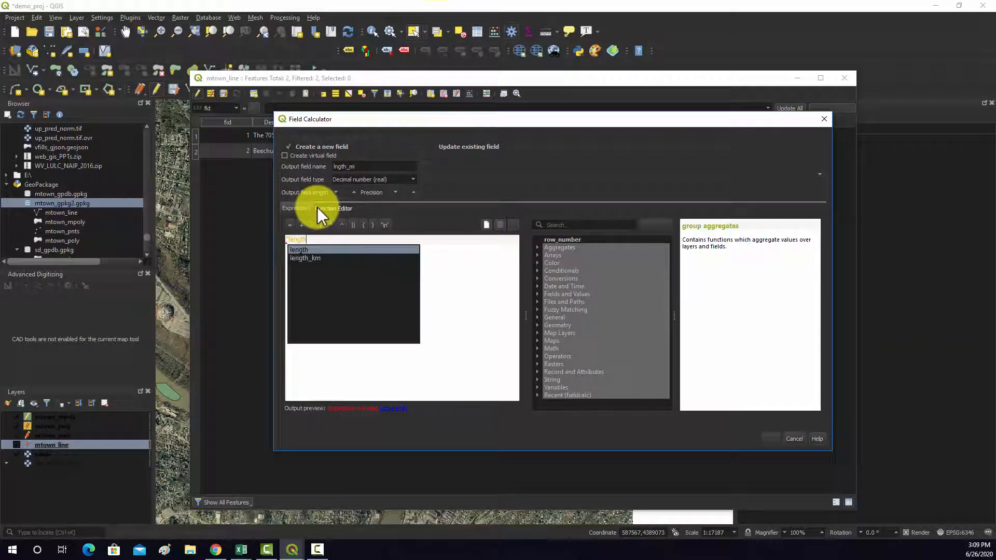
pyautogui.doubleClick(314, 258)
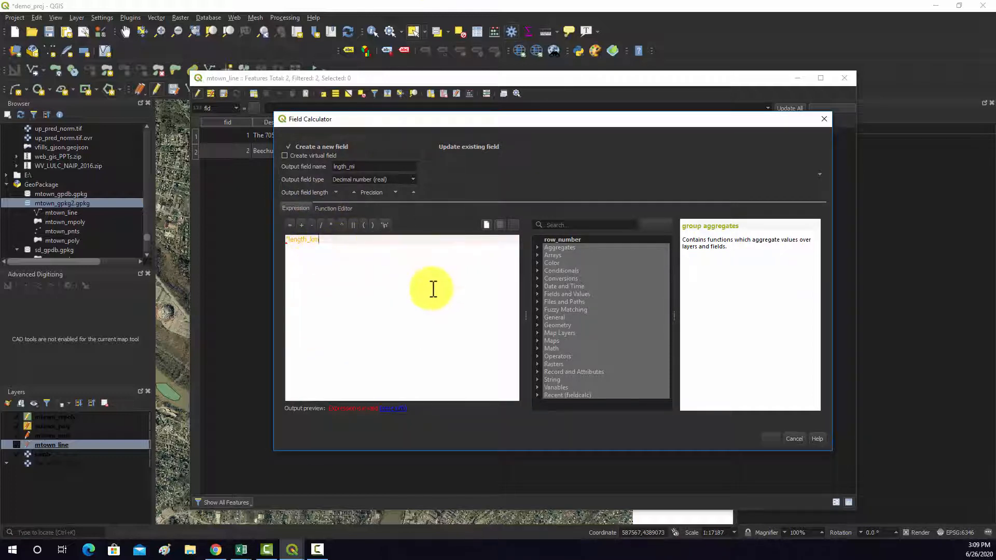
pyautogui.write('"')
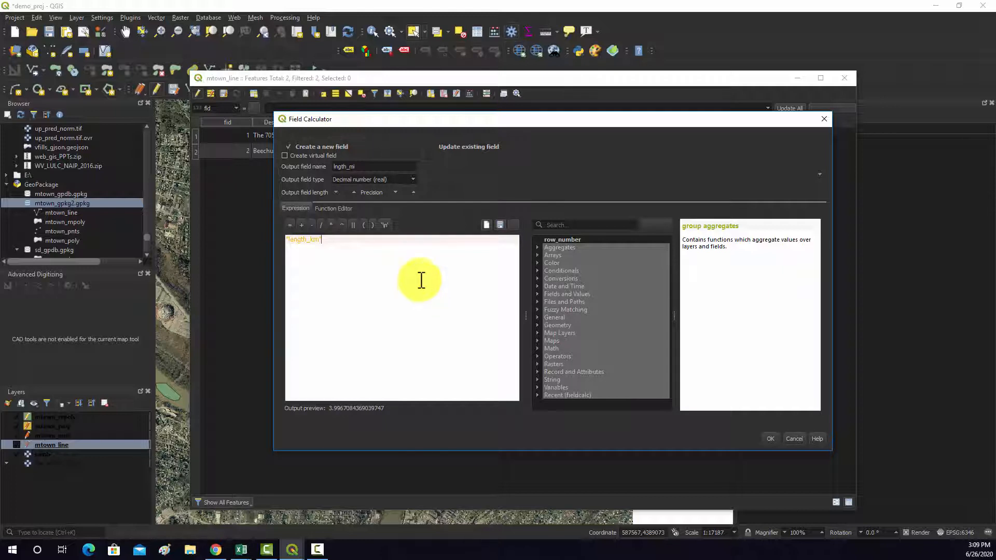
# Multiply "length_km" by 0.621 in the expression and calculate lngth_mi for both lines.
pyautogui.click(331, 223)
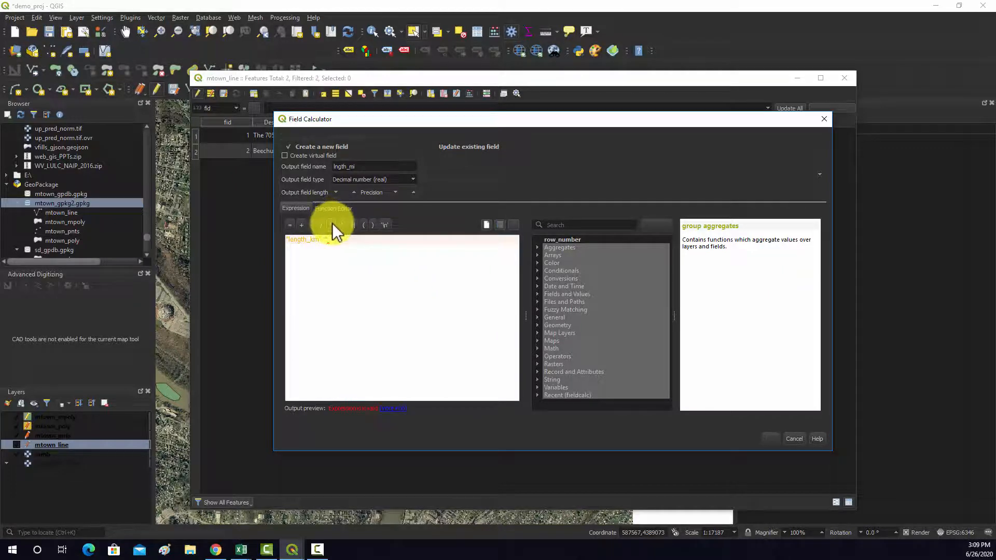
pyautogui.write('0.6')
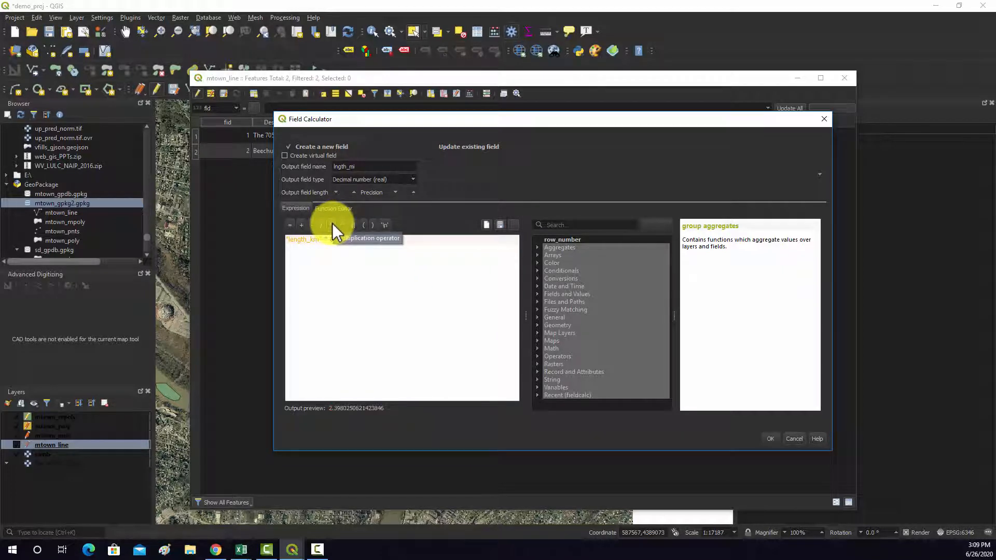
pyautogui.write('21')
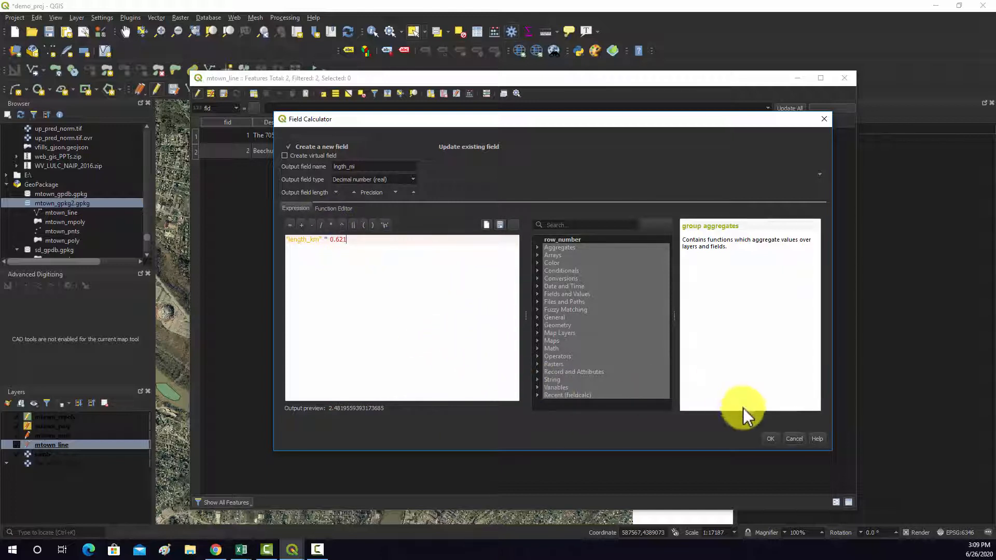
pyautogui.click(770, 440)
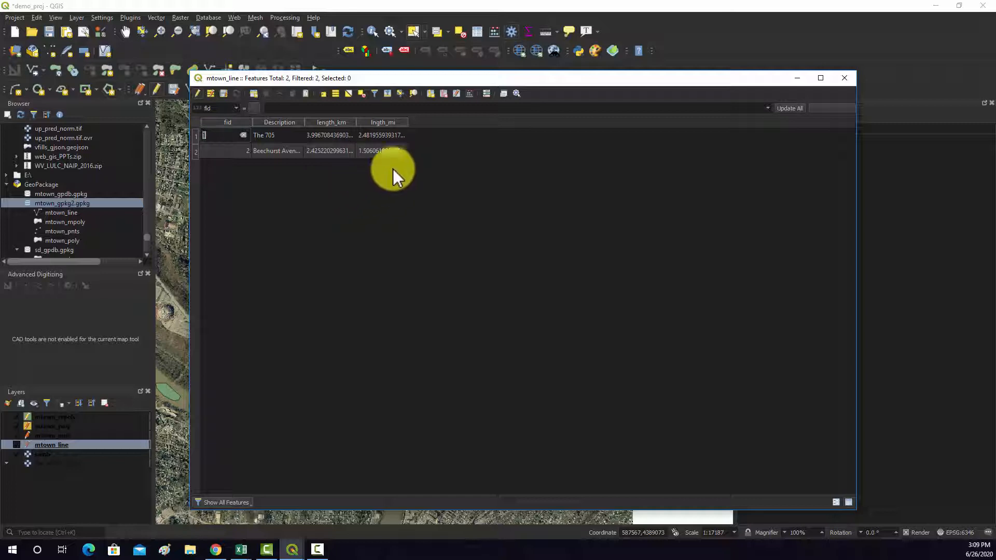
# Start the field calculator again and insert the string function concat into the expression.
pyautogui.click(469, 92)
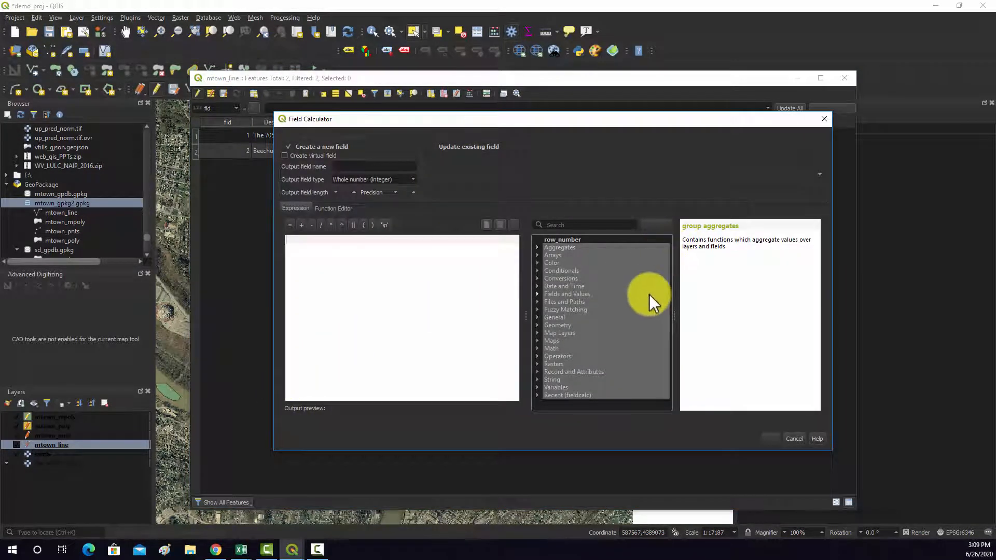
pyautogui.click(537, 380)
pyautogui.scroll(-3, 597, 351)
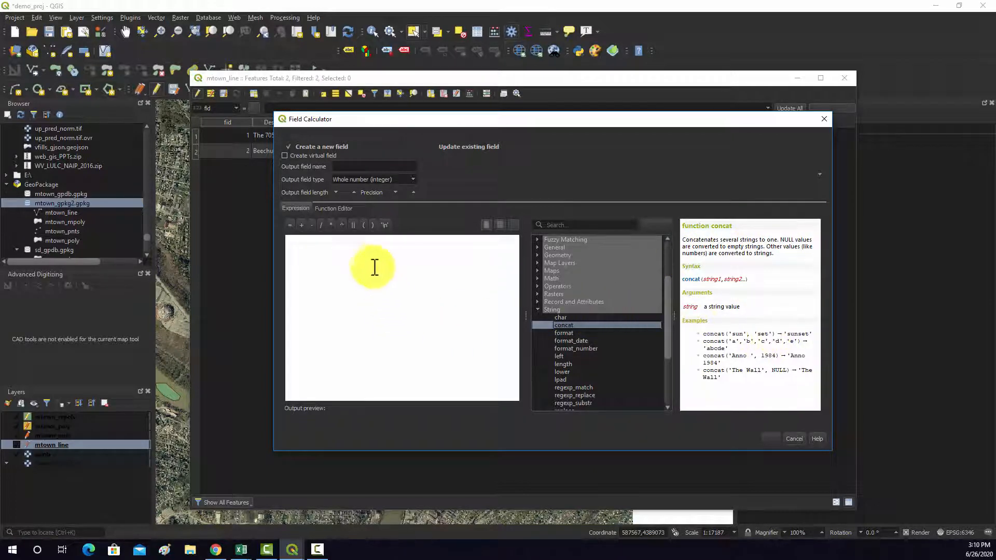
pyautogui.doubleClick(568, 325)
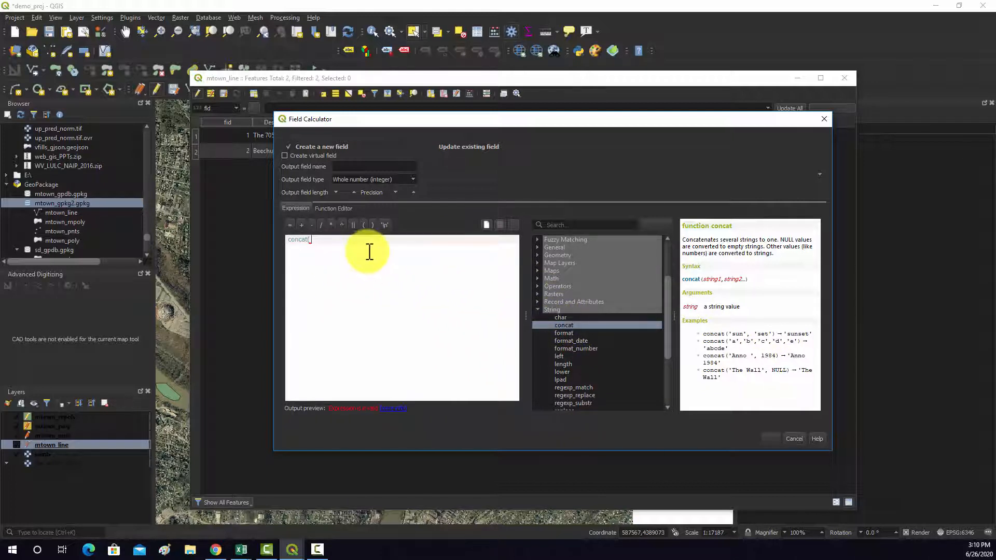
# Complete the concat call with the field "Description" and the text 'Copu' as its arguments.
pyautogui.write("'")
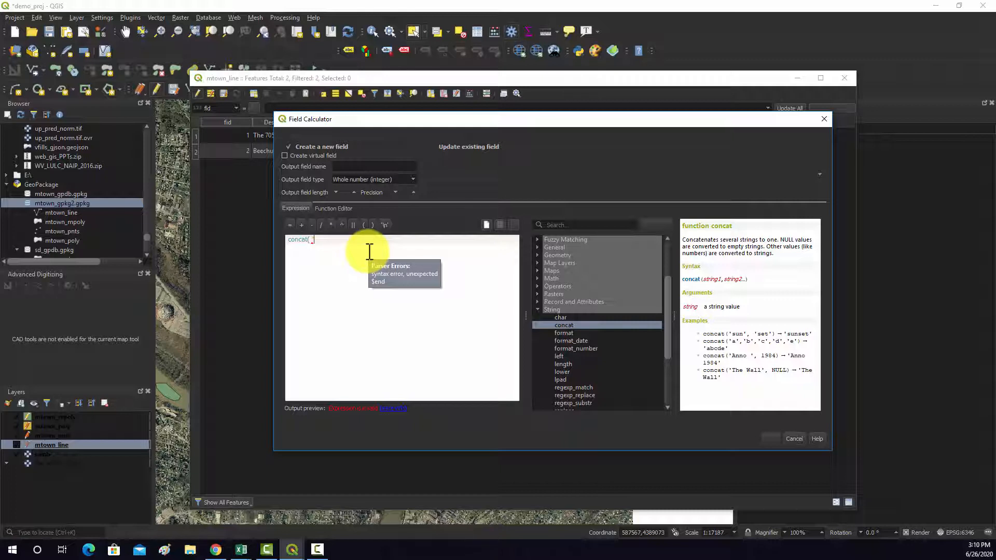
pyautogui.write('DC')
pyautogui.press('BackSpace')
pyautogui.write('e')
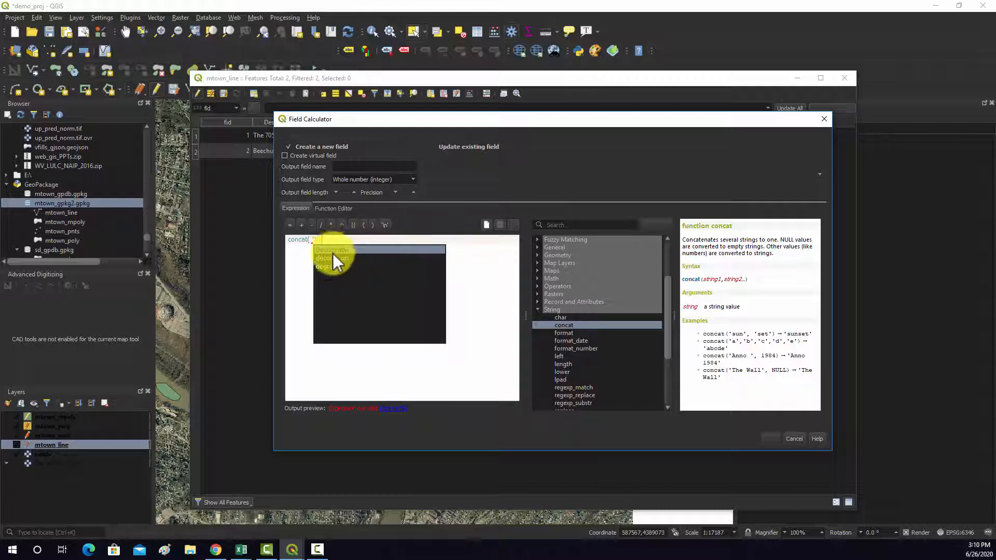
pyautogui.doubleClick(337, 249)
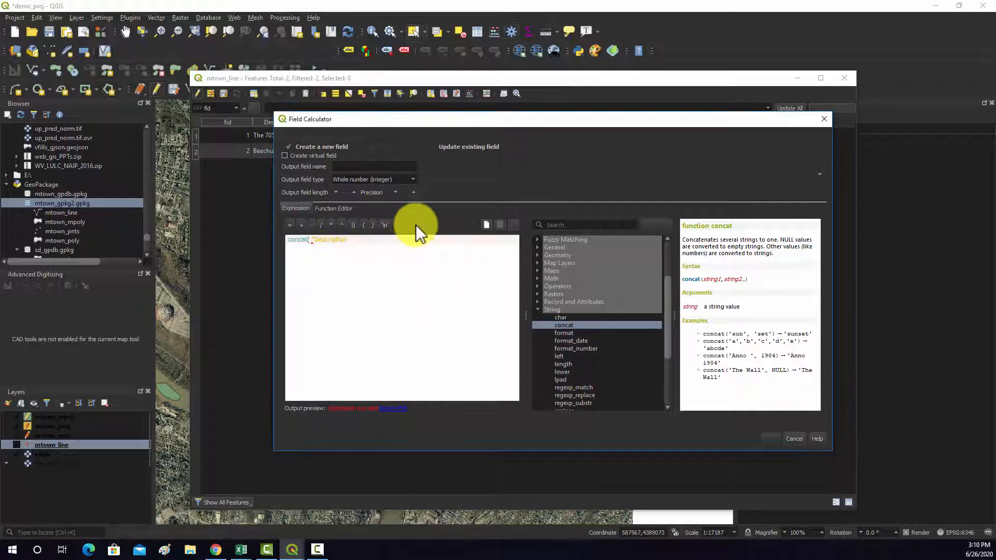
pyautogui.write('"')
pyautogui.write(',')
pyautogui.write("Copu')")
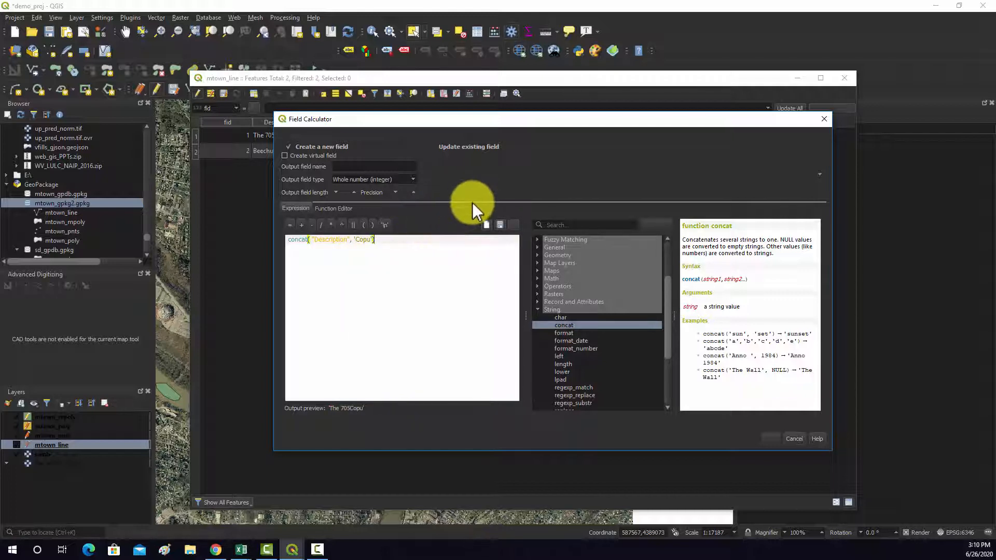
# Correct the second concat argument to ' Copy', with a leading space before the word.
pyautogui.click(370, 240)
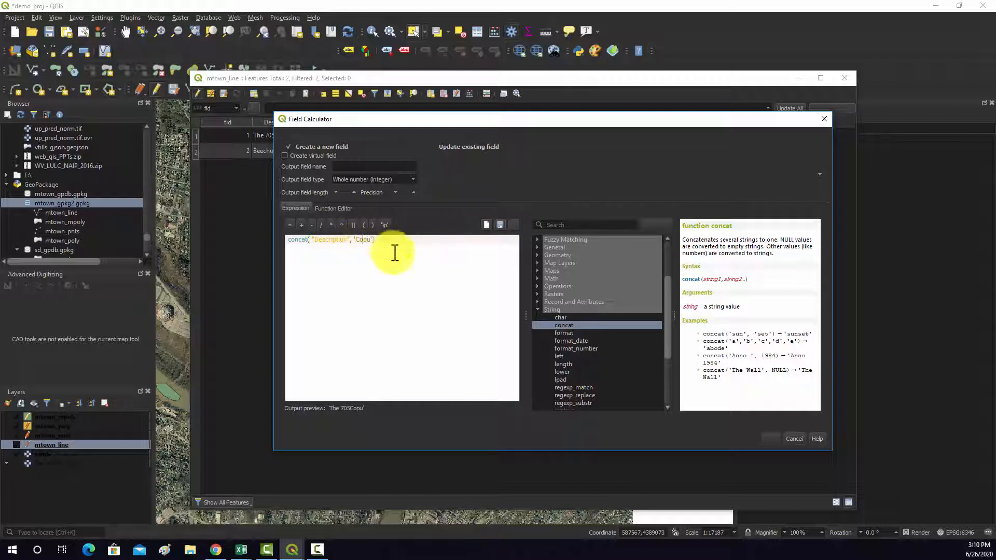
pyautogui.click(357, 240)
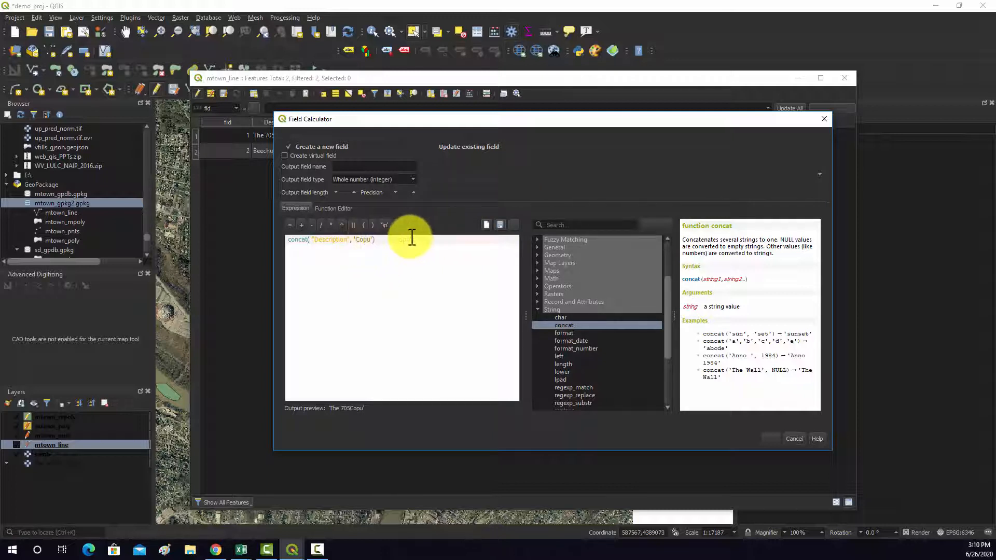
pyautogui.click(372, 240)
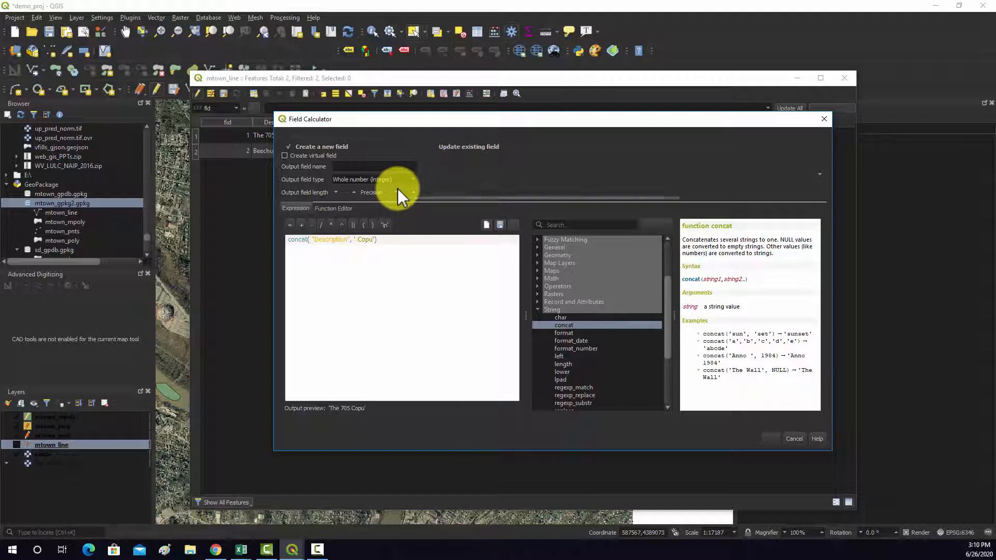
pyautogui.press('BackSpace')
pyautogui.write('y')
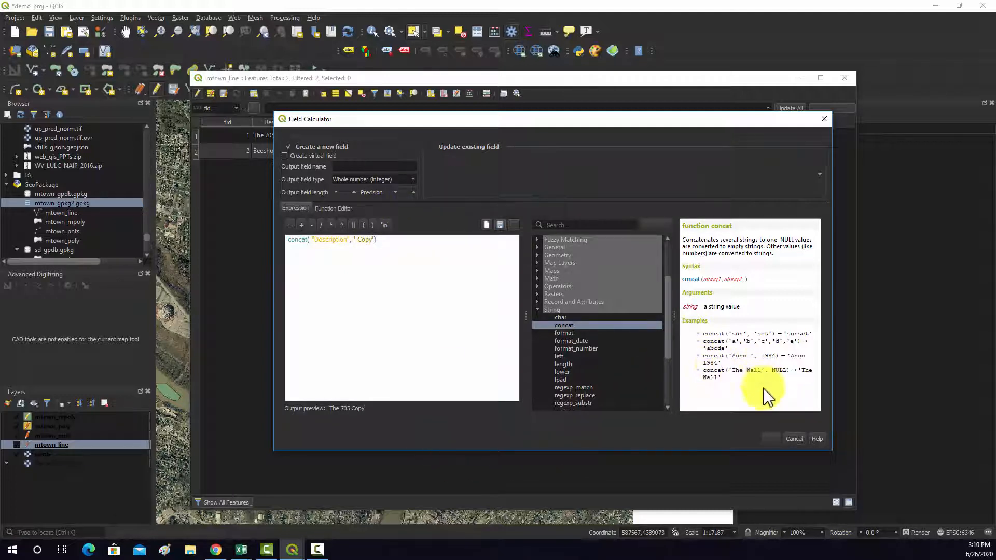
# Calculate the expression into a new Text (string) field named Descrp2 and widen its column to fit the contents.
pyautogui.click(439, 245)
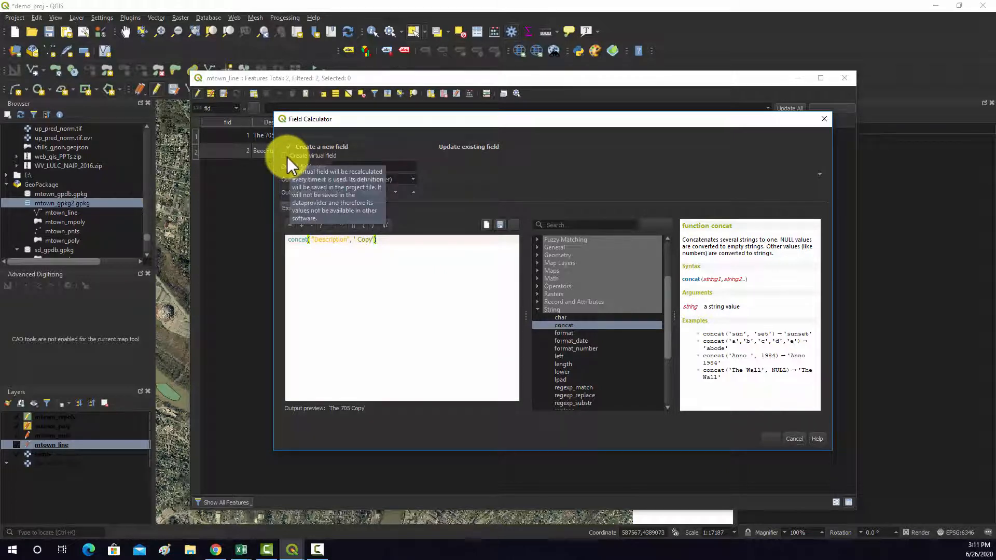
pyautogui.write('D')
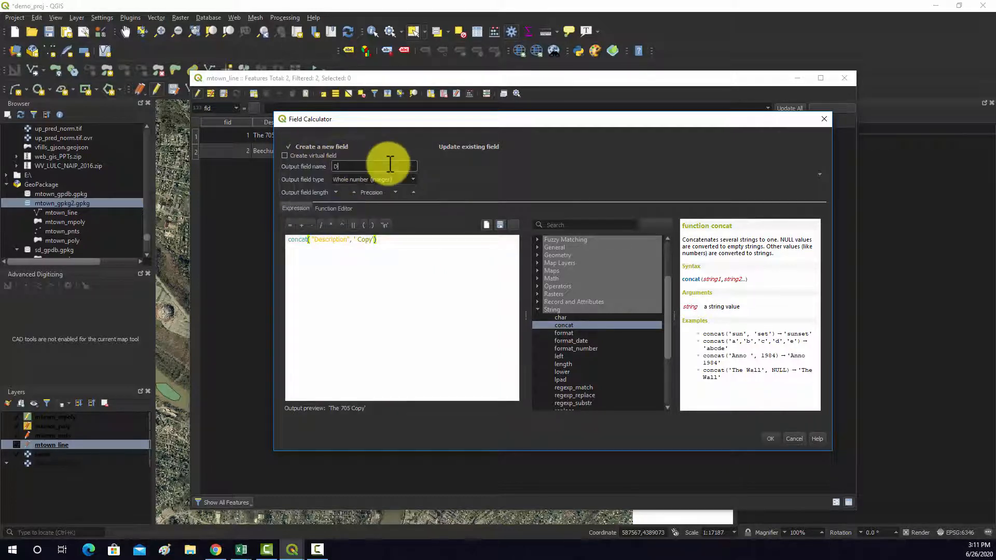
pyautogui.write('escrp2')
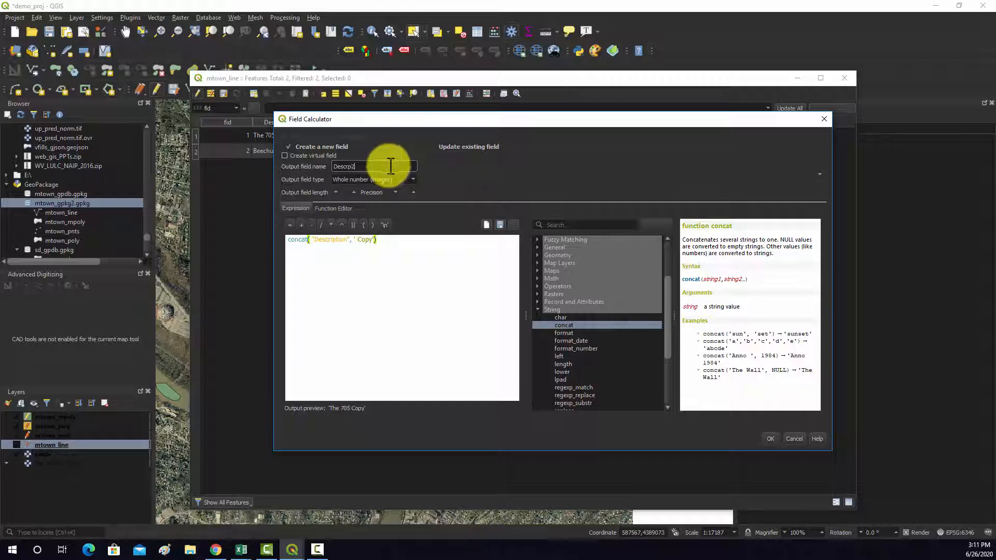
pyautogui.click(389, 179)
pyautogui.click(343, 215)
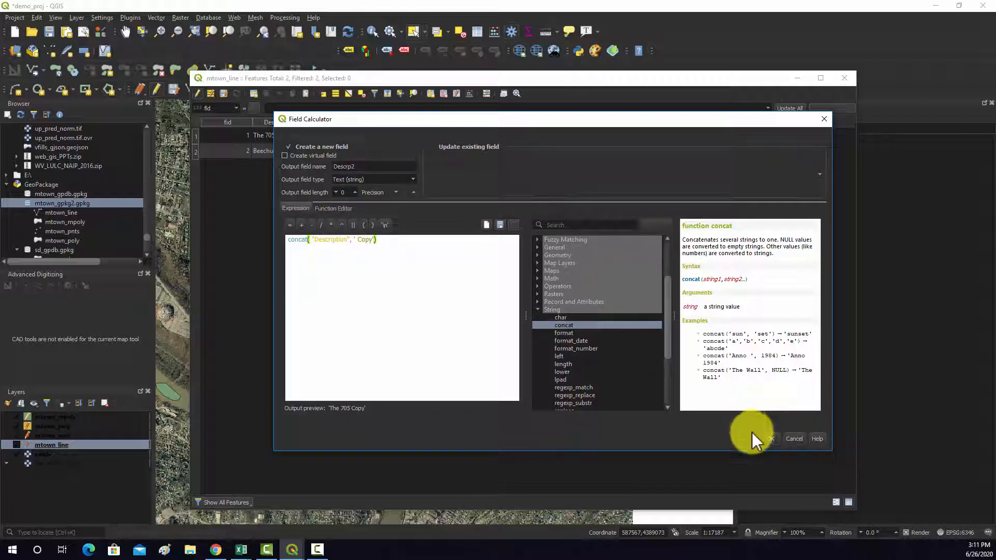
pyautogui.click(770, 437)
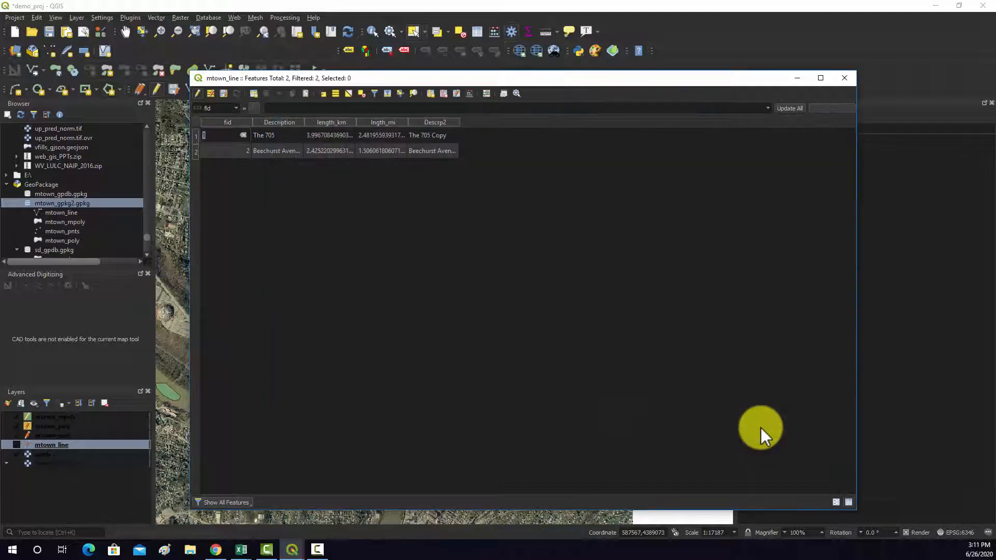
pyautogui.doubleClick(458, 122)
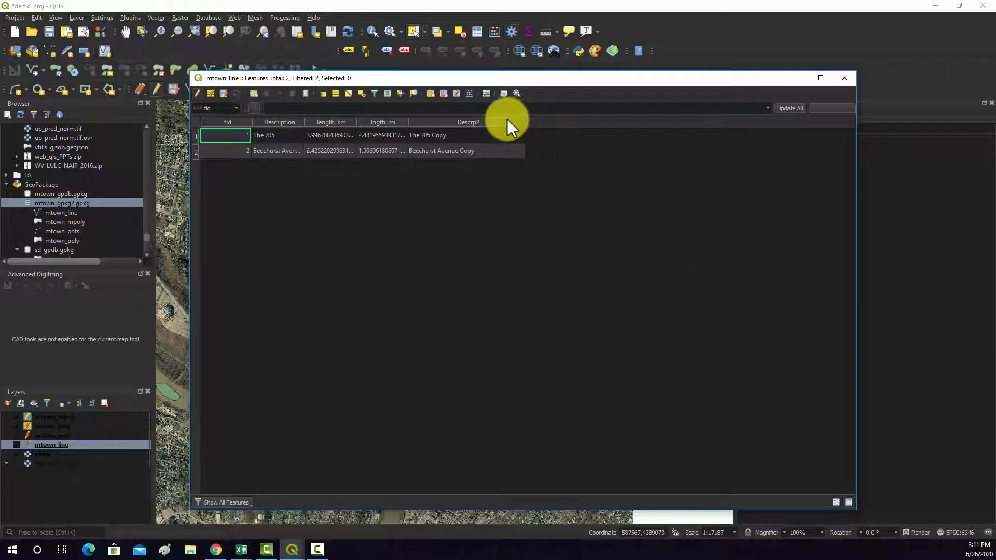
# Start the field calculator again for the mtown_line attribute table.
pyautogui.click(469, 94)
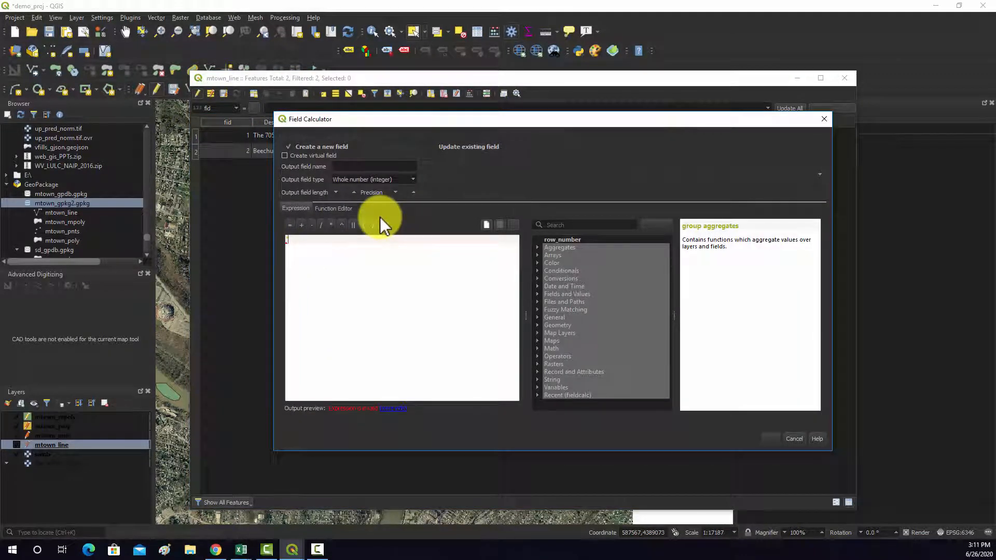
pyautogui.write("'bl")
pyautogui.press('BackSpace')
pyautogui.press('BackSpace')
pyautogui.press('BackSpace')
# Set up a new output field named text3 with the type Text (string).
pyautogui.click(340, 165)
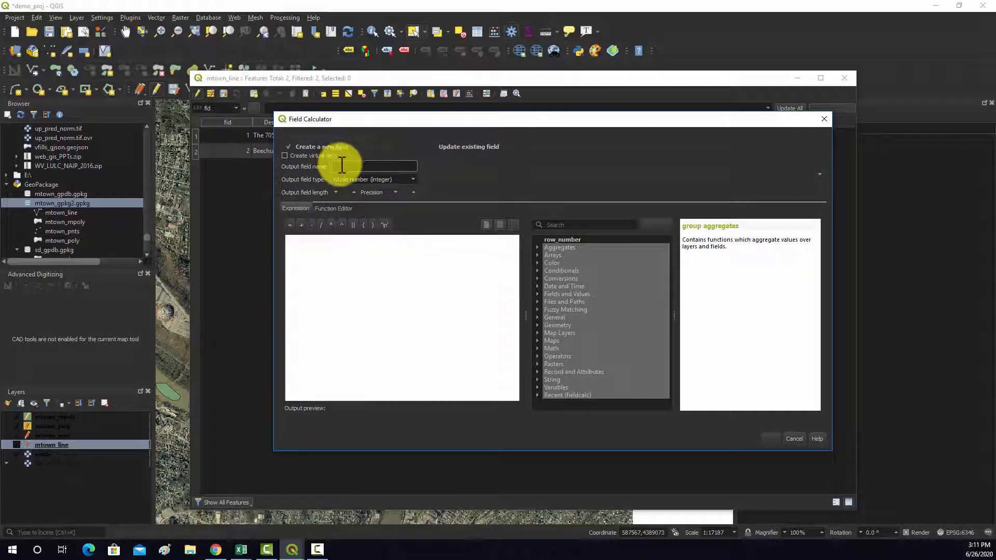
pyautogui.write('tex')
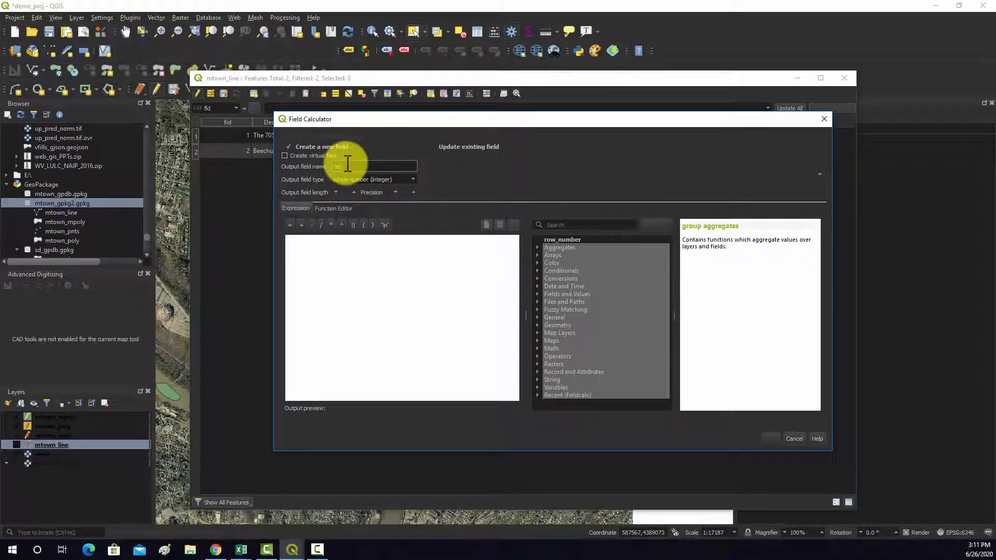
pyautogui.write('t3')
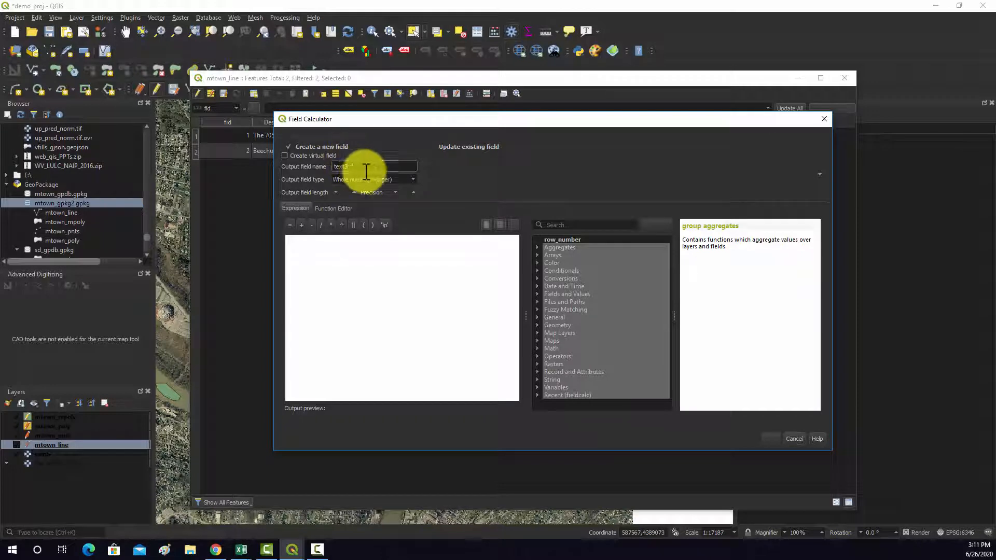
pyautogui.click(378, 177)
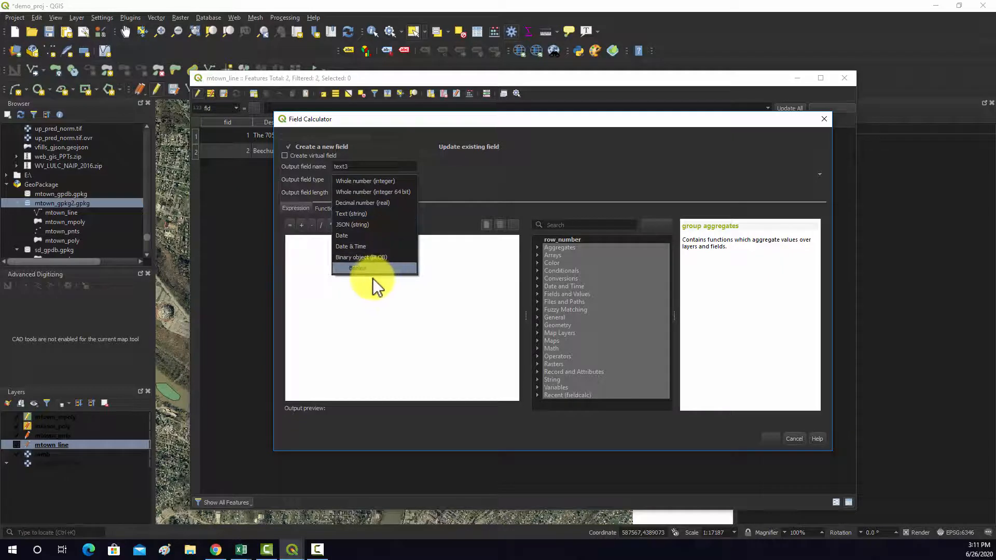
pyautogui.click(353, 213)
# Enter the constant text 'BLANK' as the expression and calculate text3 for both lines.
pyautogui.click(299, 242)
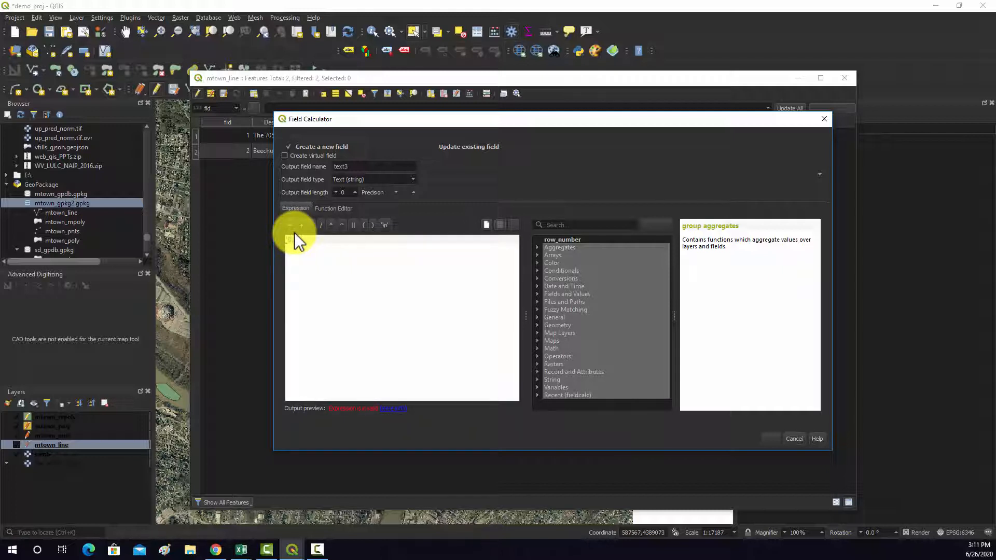
pyautogui.write("'B")
pyautogui.write('LAH')
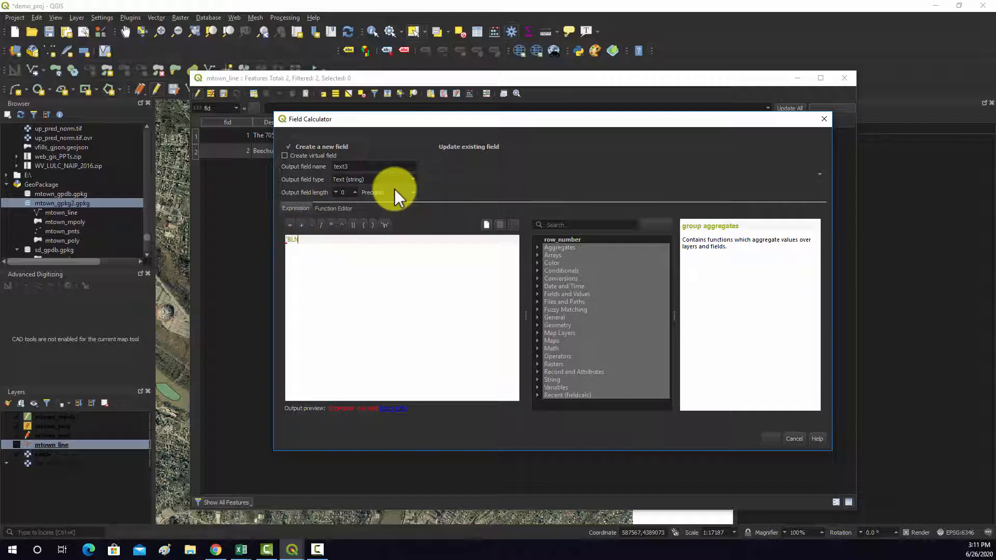
pyautogui.write("K'")
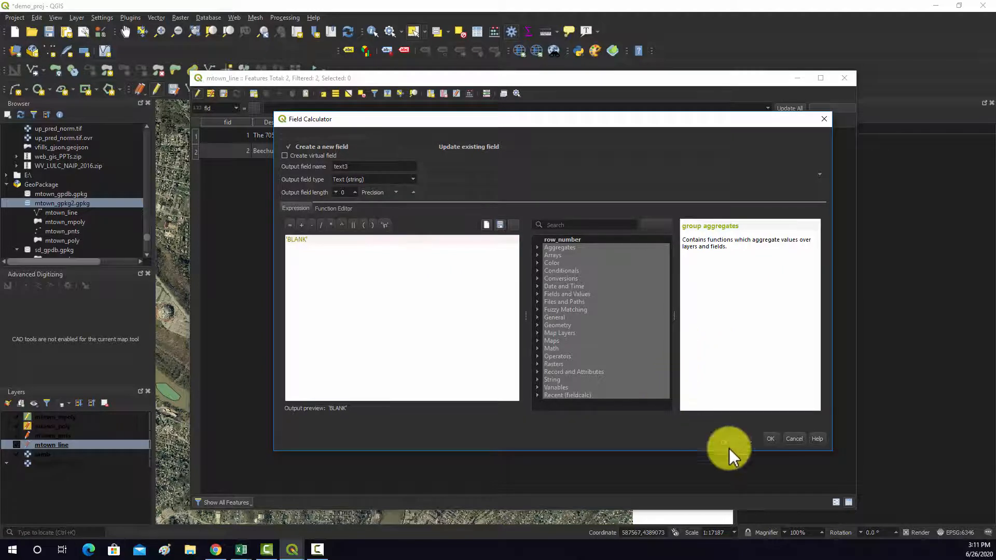
pyautogui.click(771, 440)
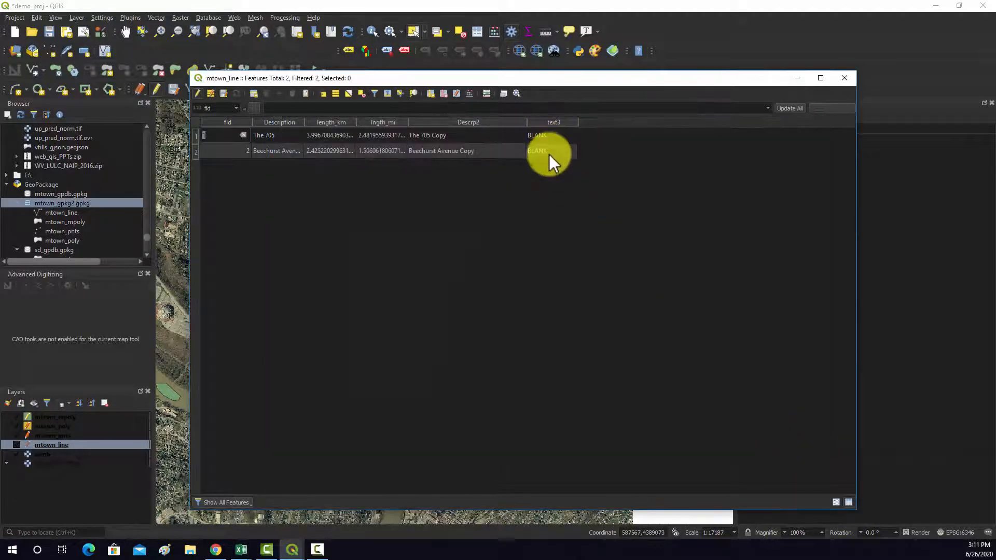
# Start the field calculator for mtown_line and bring up the help for the string function lower.
pyautogui.click(453, 93)
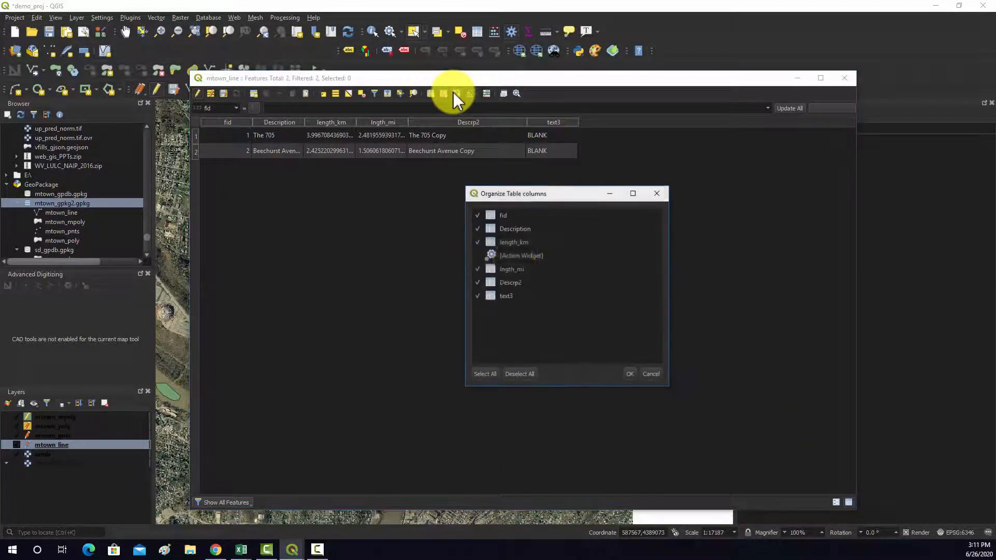
pyautogui.click(656, 193)
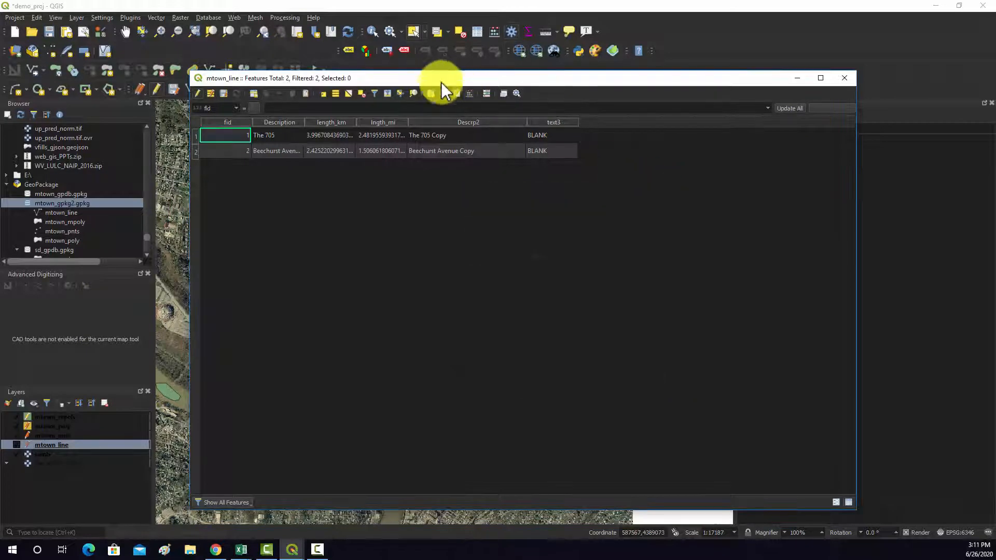
pyautogui.click(469, 93)
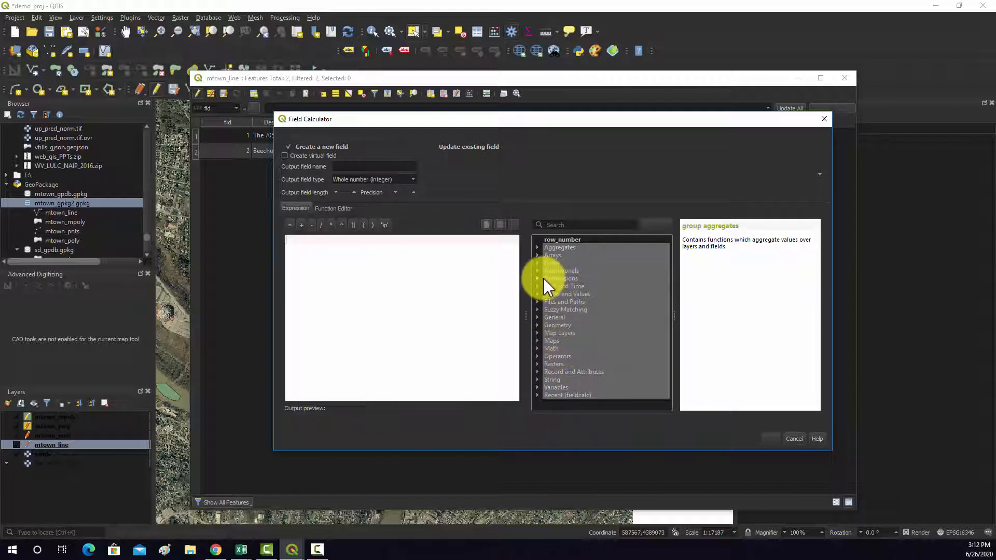
pyautogui.click(538, 380)
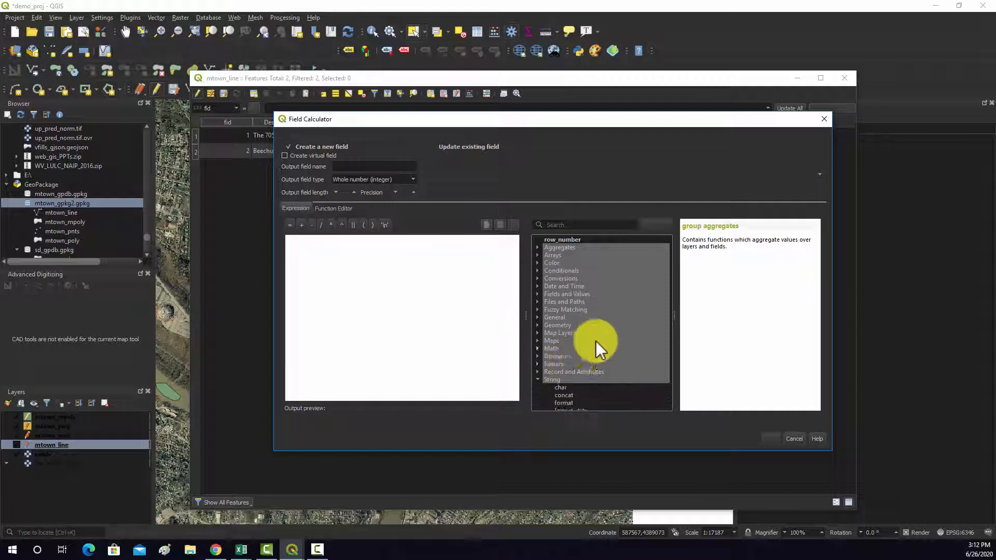
pyautogui.scroll(-5, 597, 338)
pyautogui.scroll(-2, 595, 337)
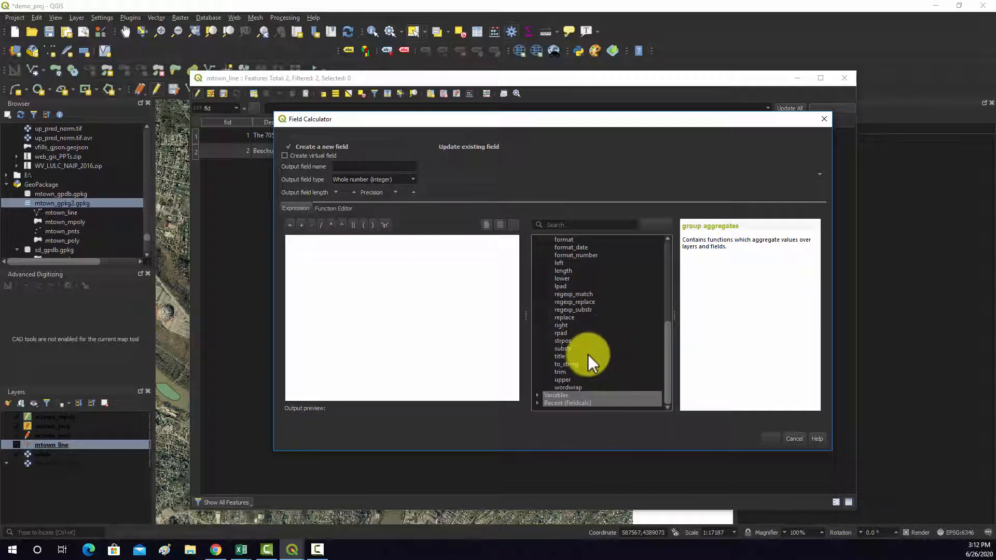
pyautogui.click(559, 278)
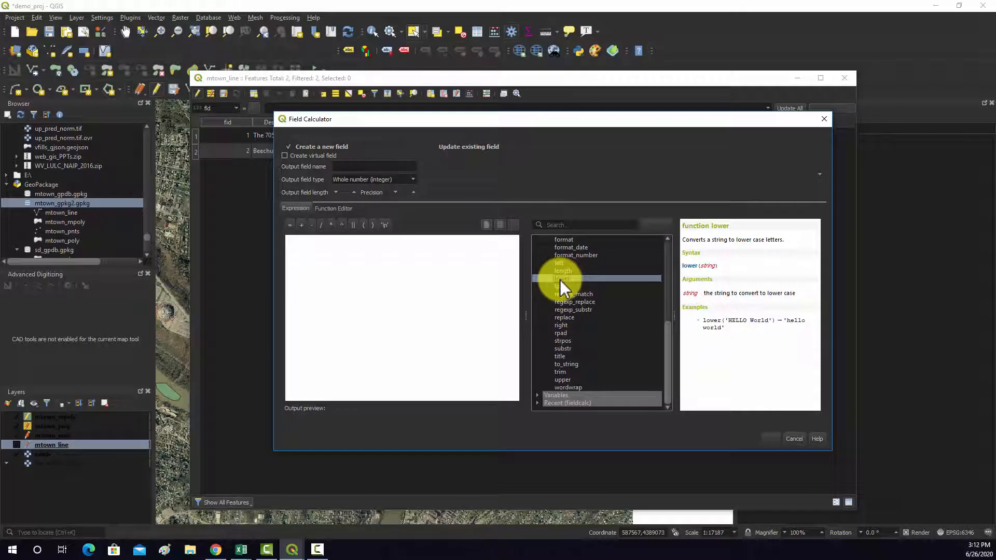
# Set up a new output field named text4 with the type Text (string).
pyautogui.click(342, 167)
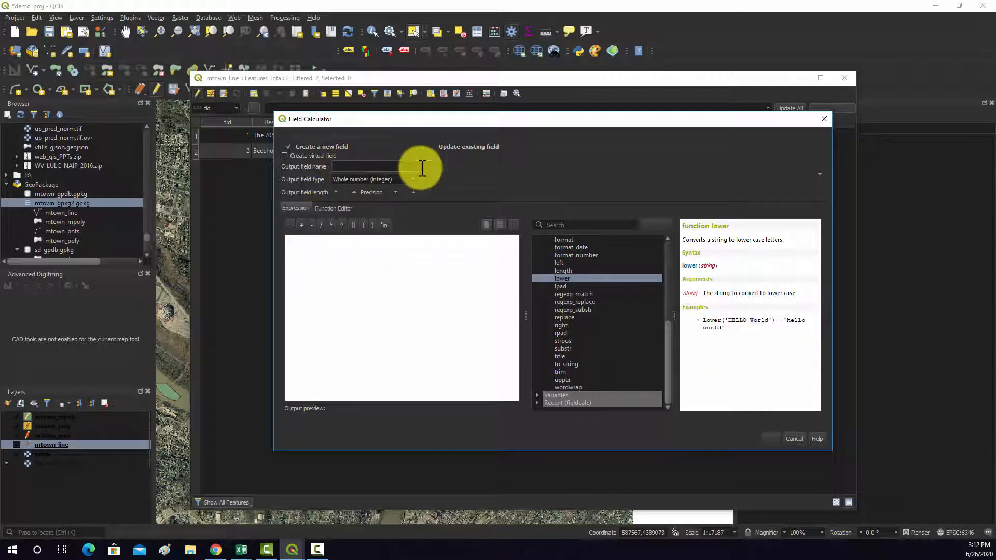
pyautogui.write('text4')
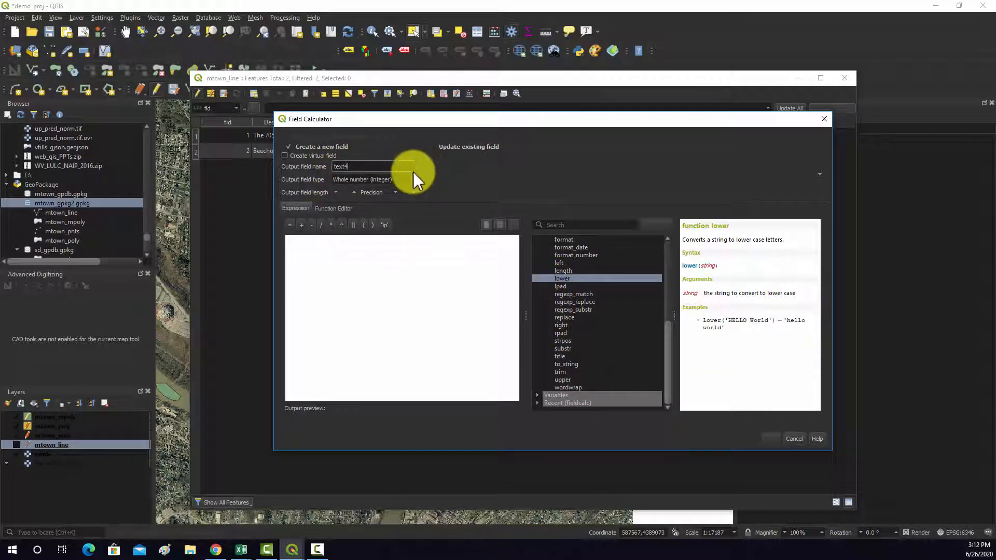
pyautogui.click(409, 177)
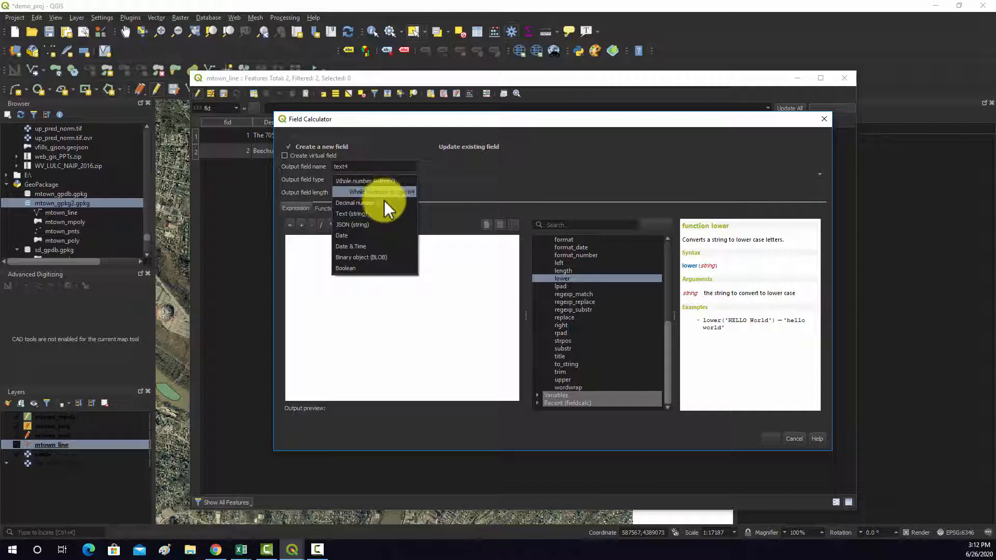
pyautogui.click(357, 214)
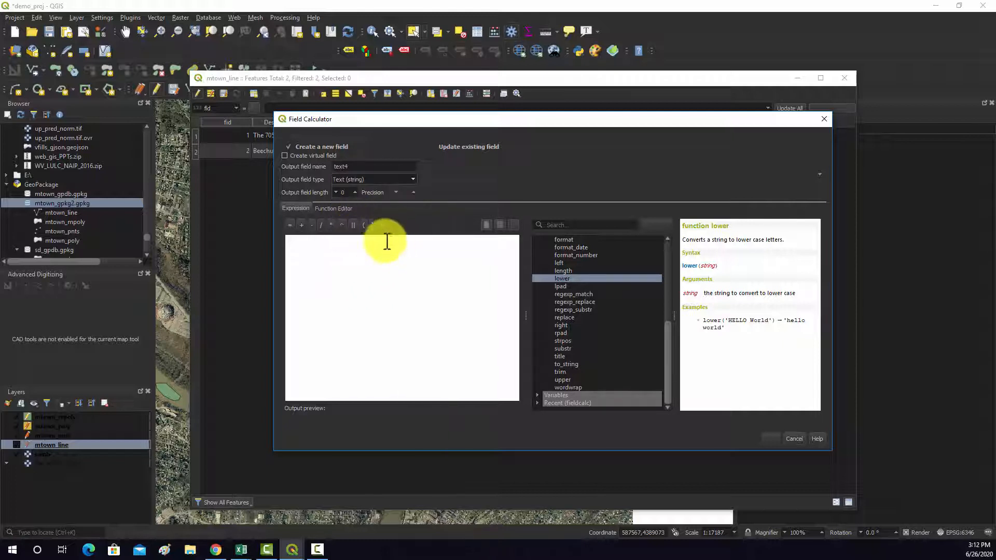
# Build the expression lower("text3") to convert the text3 values to lower case.
pyautogui.click(317, 252)
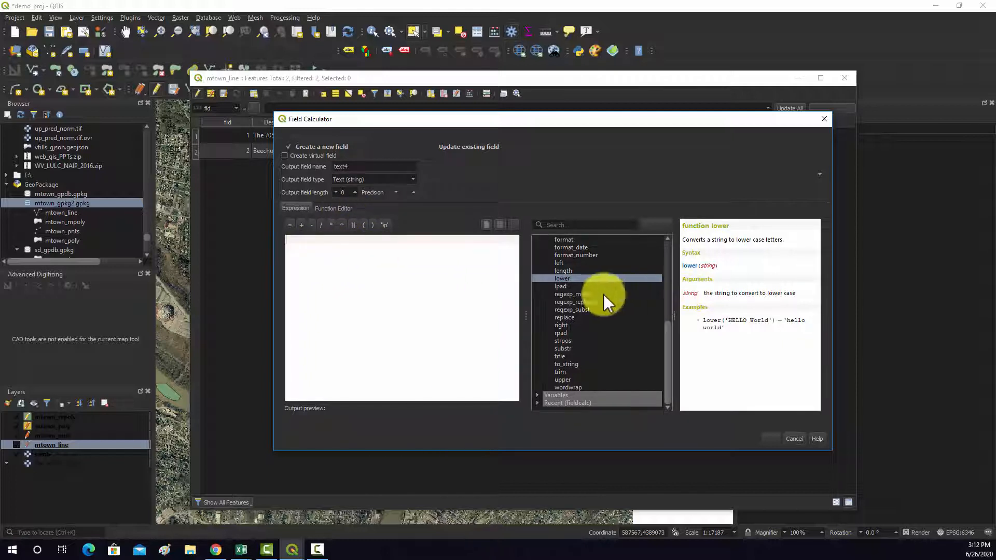
pyautogui.doubleClick(562, 279)
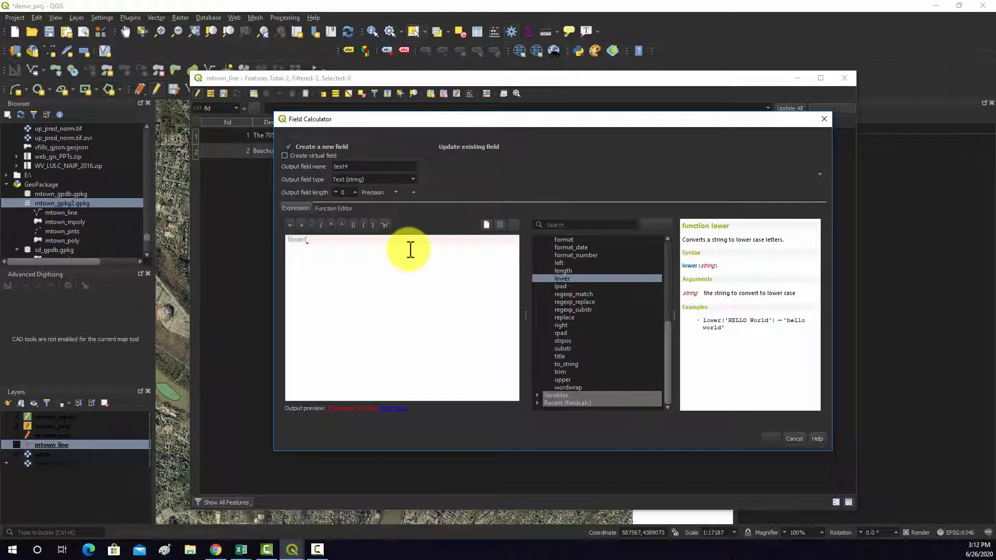
pyautogui.write('"te')
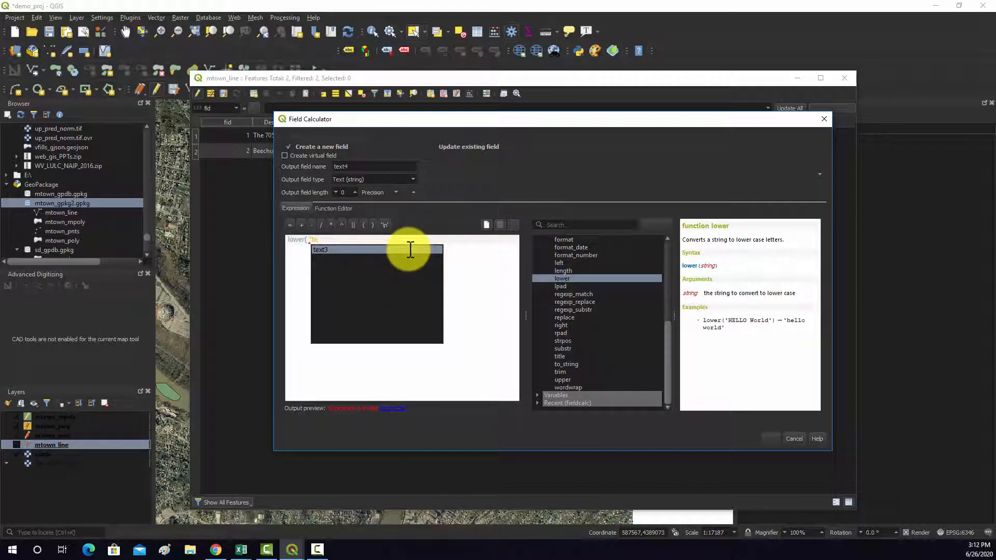
pyautogui.doubleClick(330, 249)
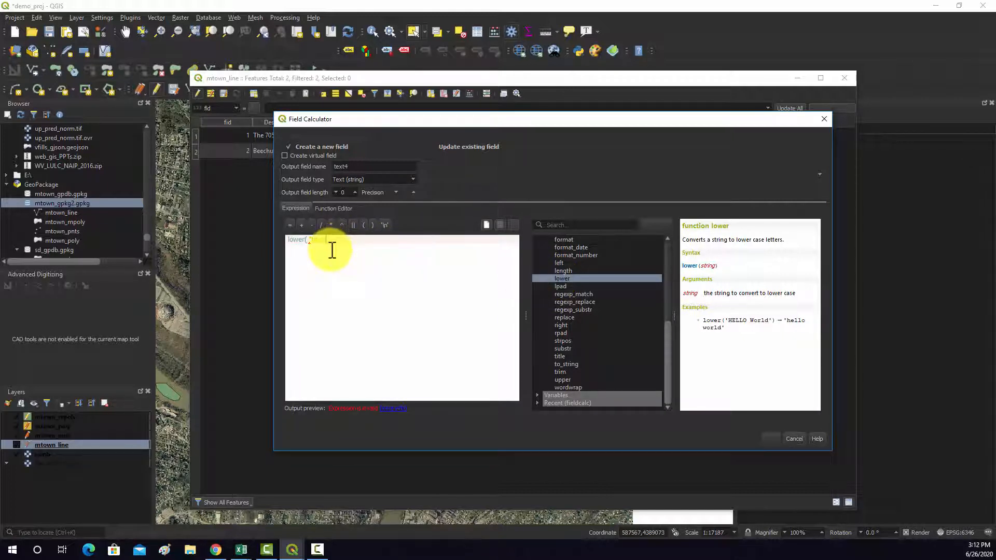
pyautogui.write('"')
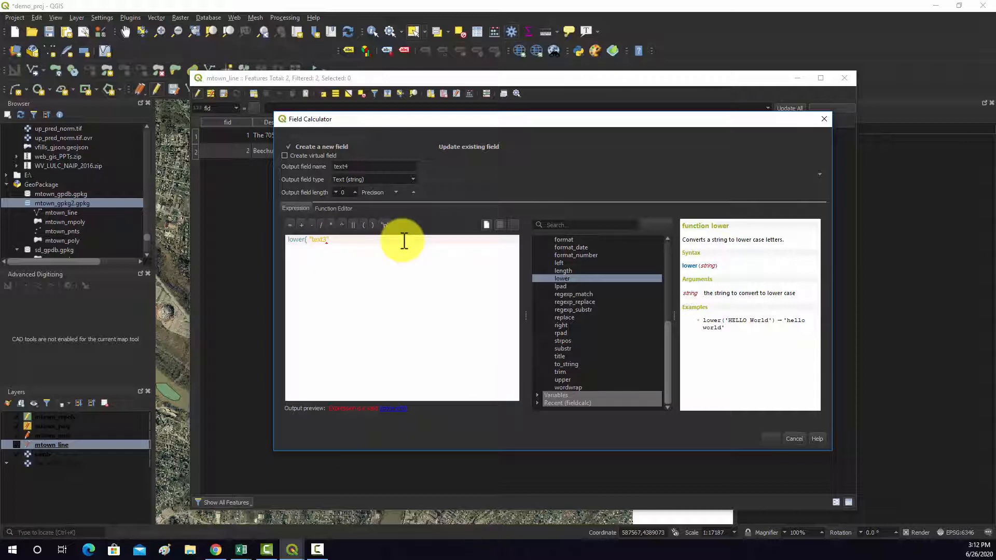
pyautogui.write(')')
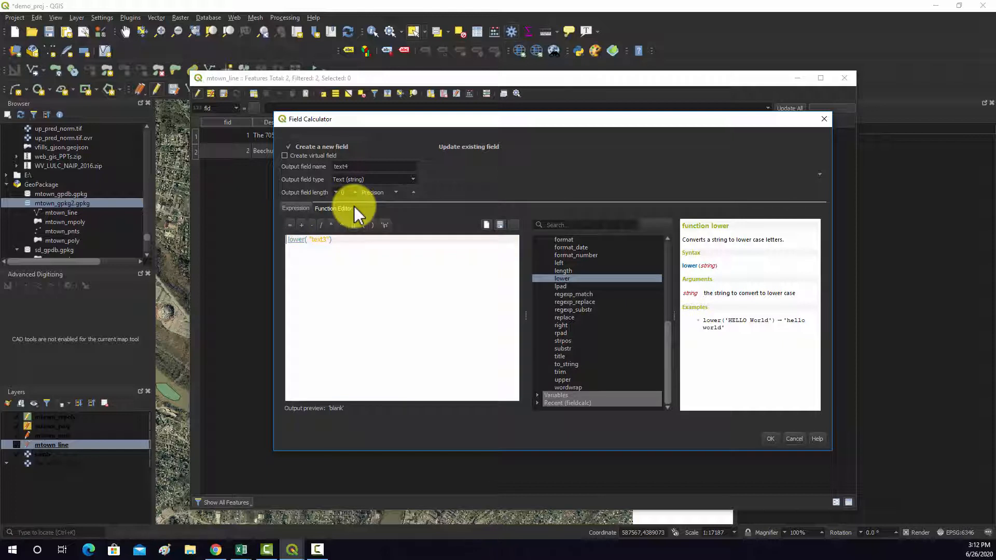
# Wrap the lower expression in the concat function with " copy" in double quotes as the second argument.
pyautogui.scroll(1, 587, 288)
pyautogui.scroll(1, 587, 288)
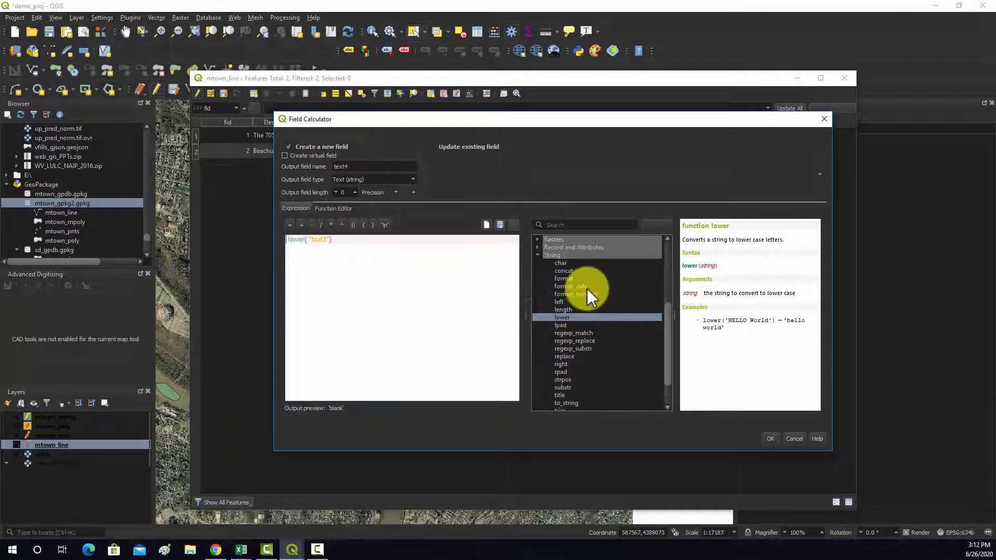
pyautogui.doubleClick(565, 271)
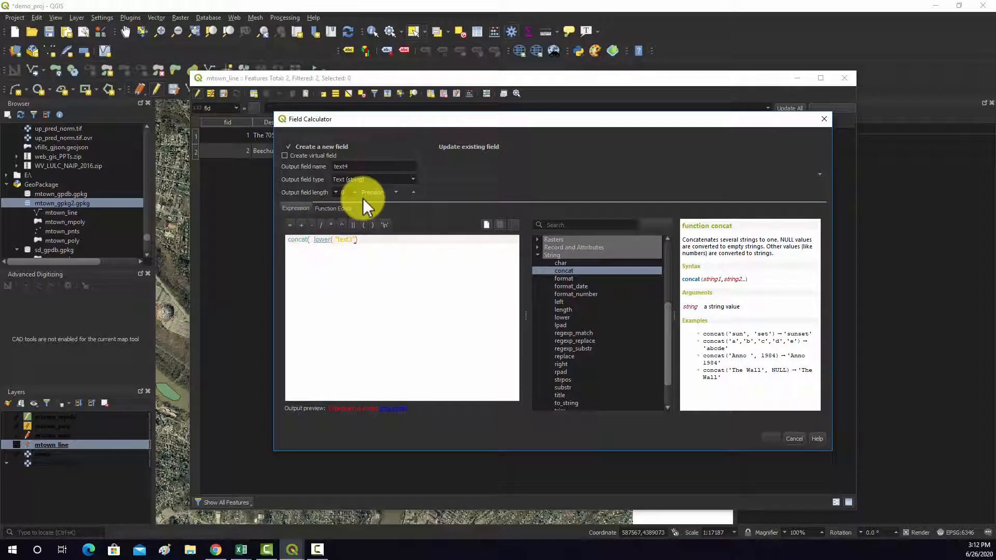
pyautogui.press('BackSpace')
pyautogui.write('l')
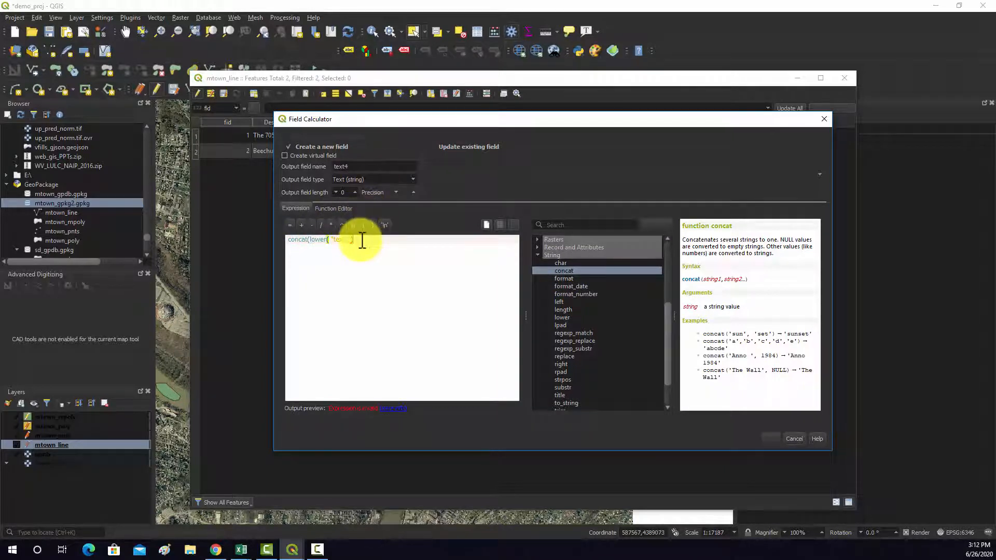
pyautogui.write('), " copy"')
pyautogui.write(')')
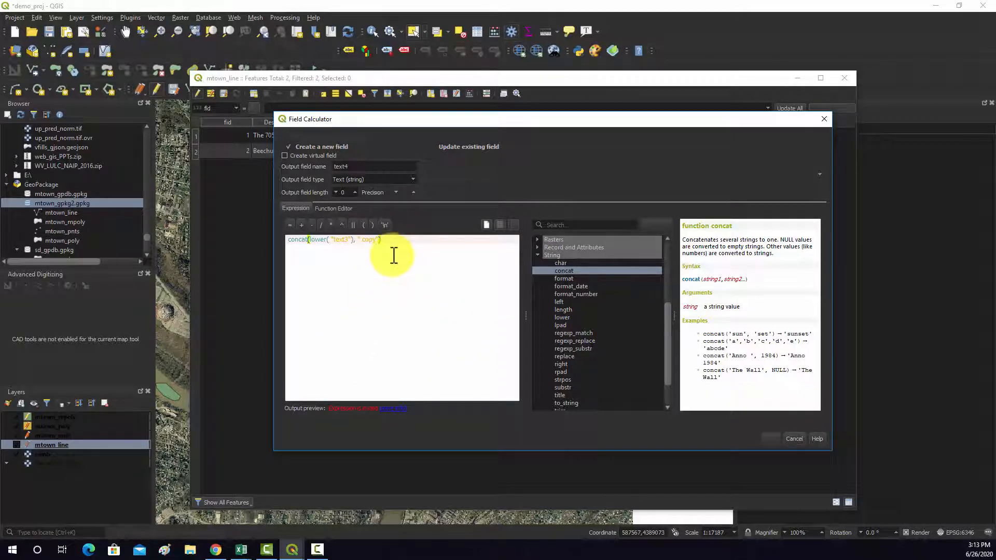
# Change the second concat argument to ' copy' in single quotes with a leading space, and calculate text4 for both lines.
pyautogui.click(366, 238)
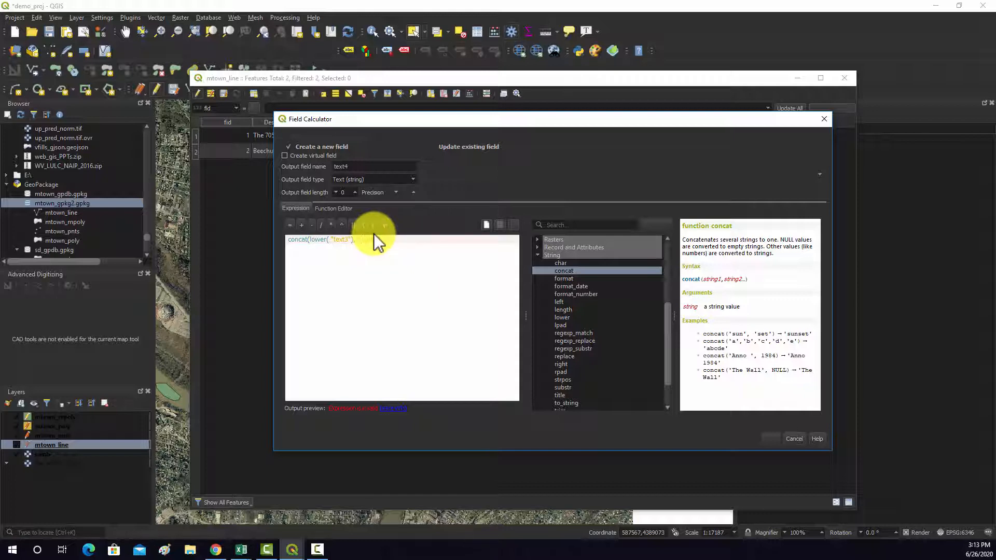
pyautogui.press('BackSpace')
pyautogui.write("'copy")
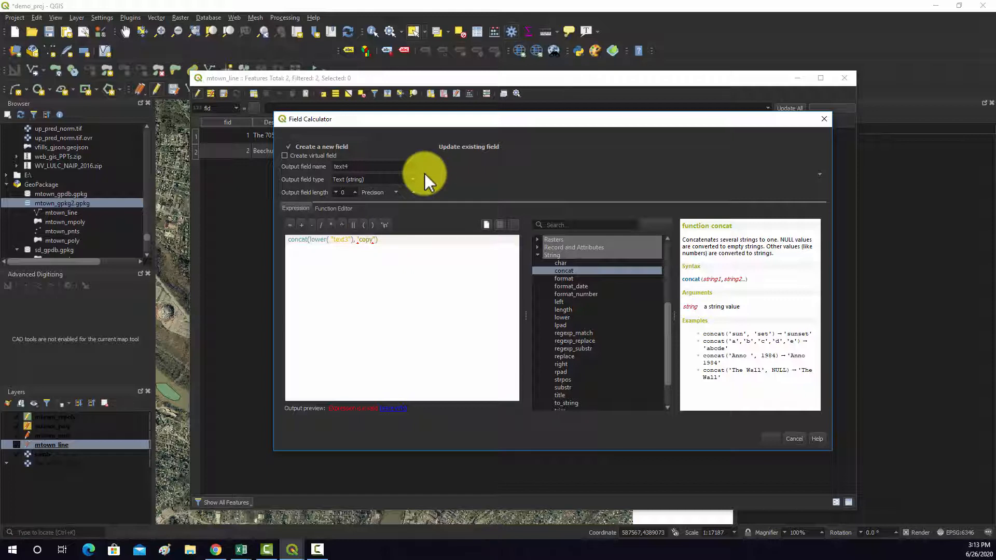
pyautogui.press('BackSpace')
pyautogui.write("'")
pyautogui.click(359, 239)
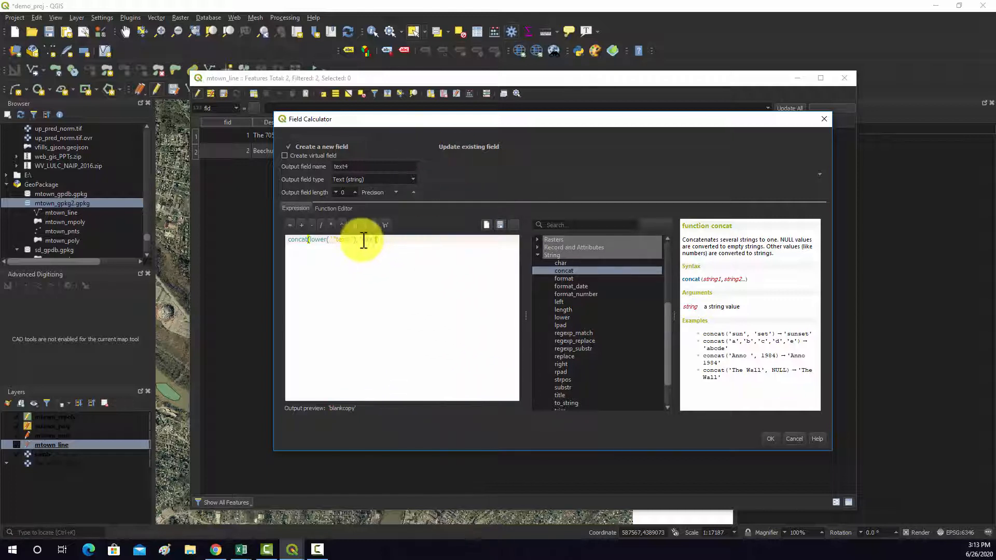
pyautogui.click(416, 240)
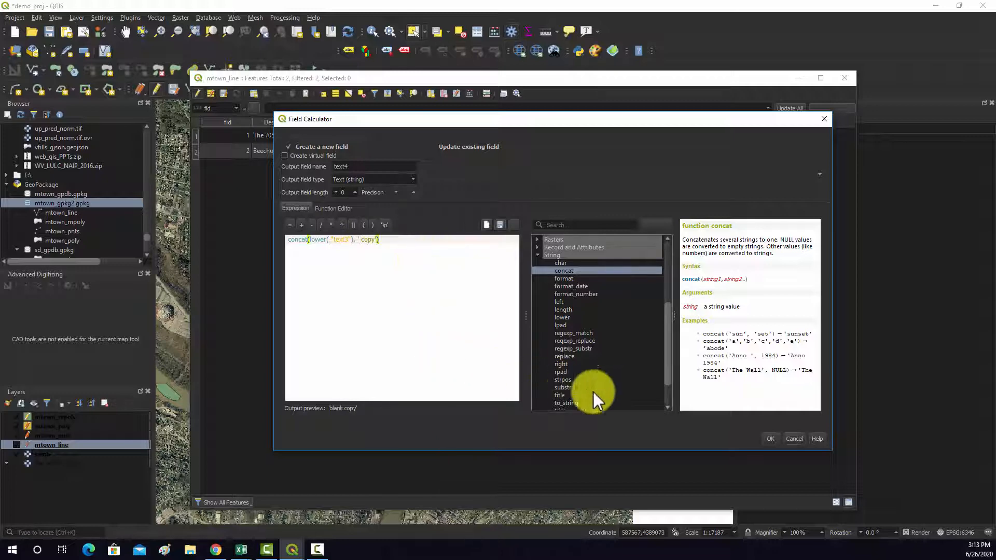
pyautogui.click(766, 436)
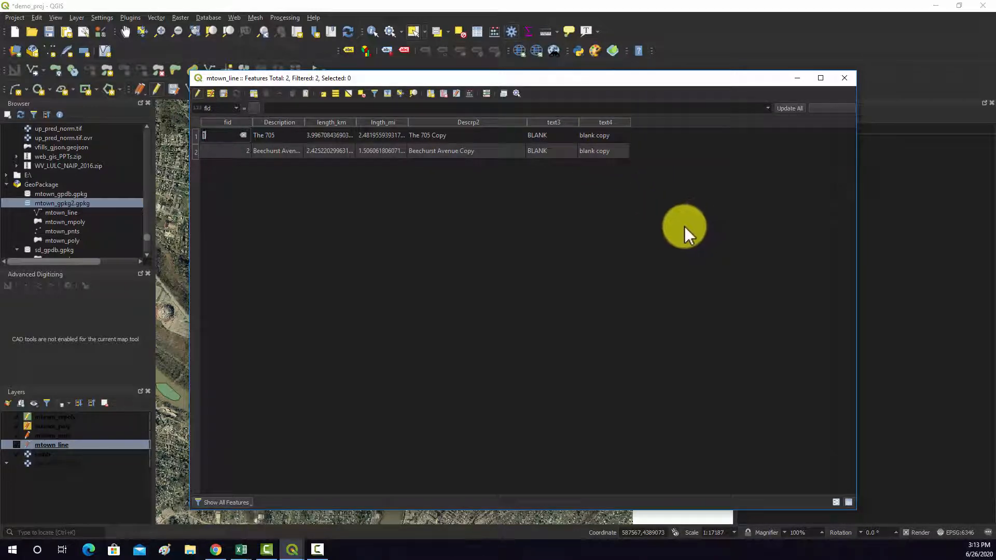
# Calculate a new Whole number (integer) field named num1 in mtown_line with the constant value 1.
pyautogui.click(468, 93)
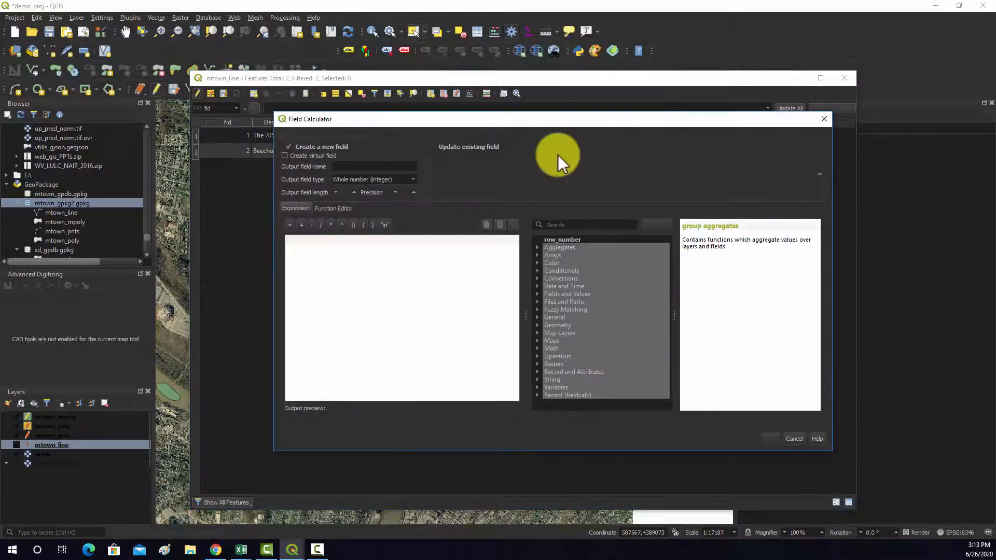
pyautogui.click(383, 179)
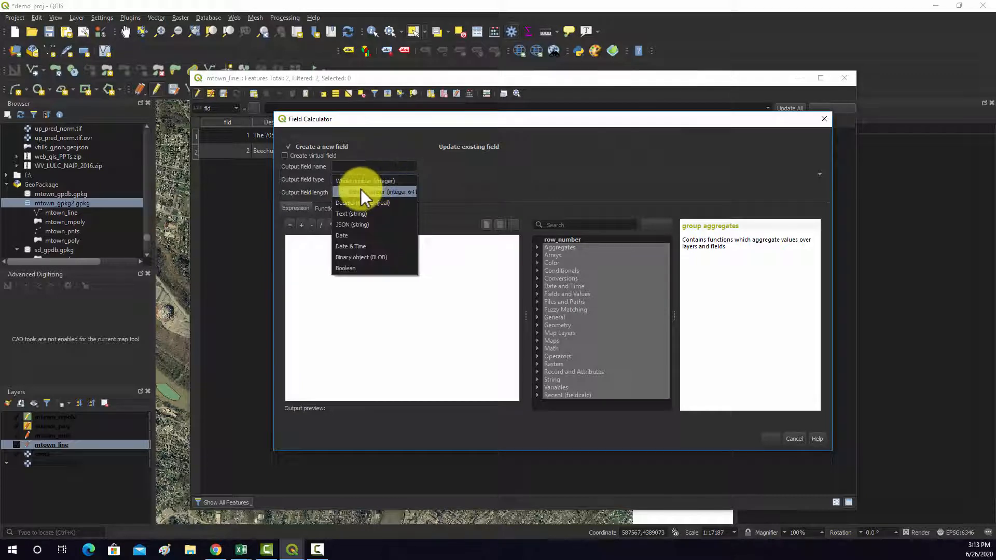
pyautogui.click(370, 180)
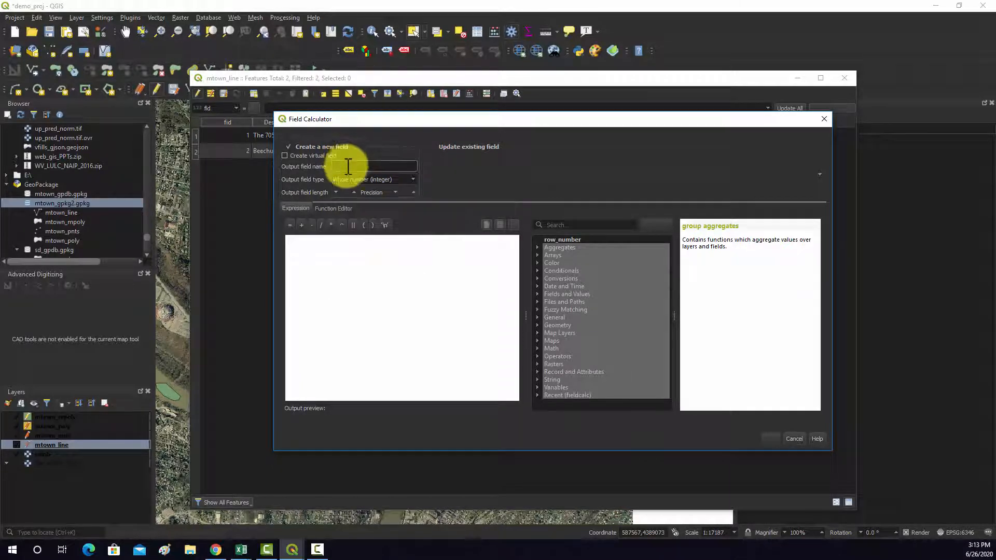
pyautogui.write('num1')
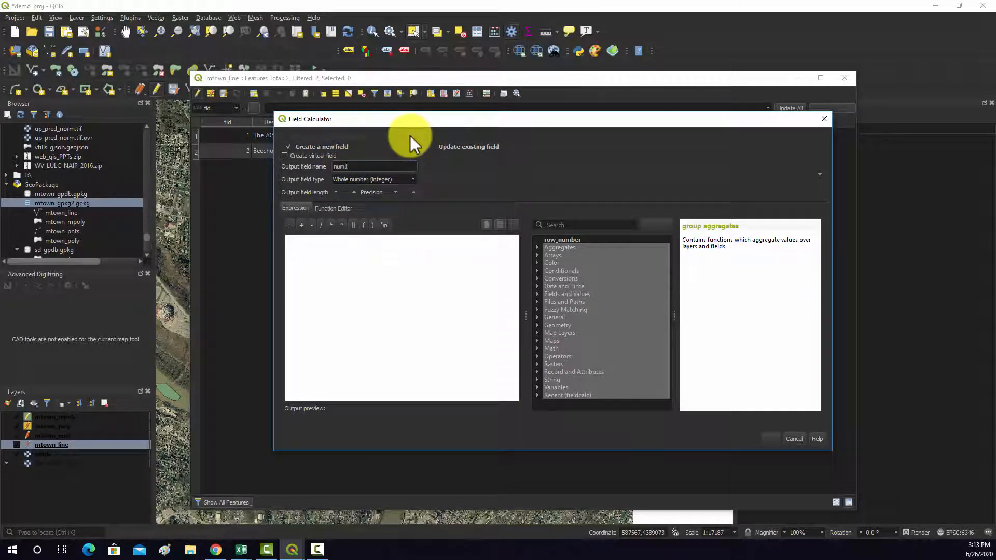
pyautogui.click(300, 244)
pyautogui.write('1')
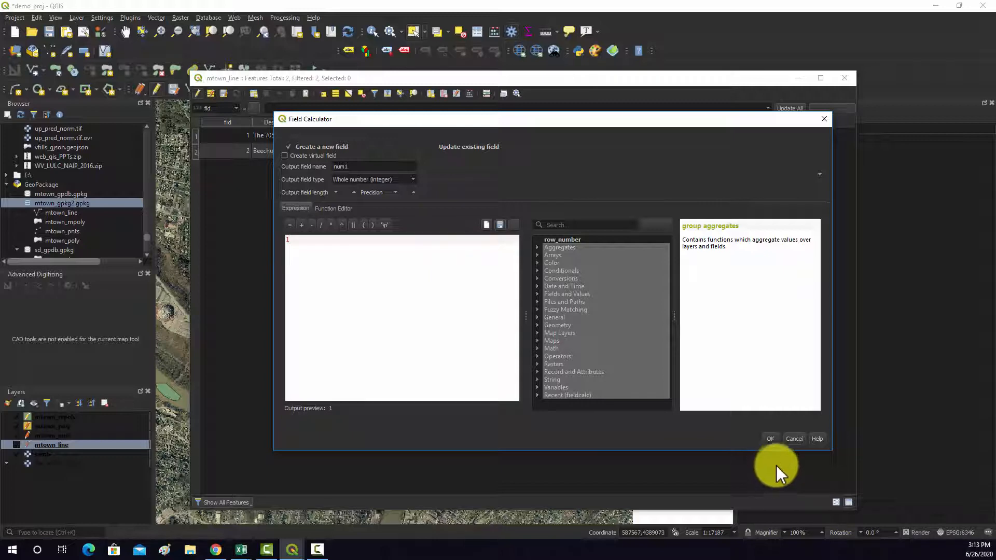
pyautogui.click(771, 438)
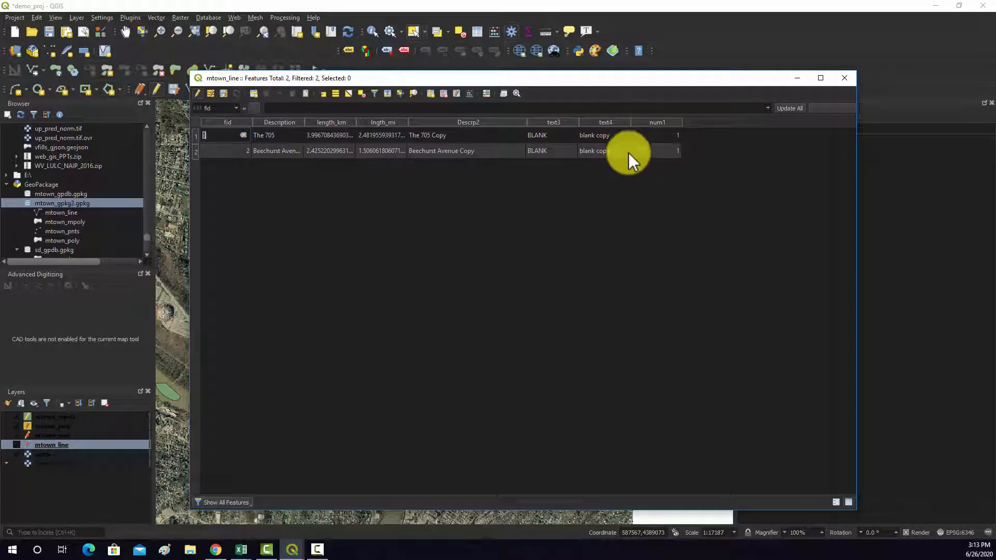
# Close the mtown_line table, open the attribute table of mtown_mpoly and start its field calculator.
pyautogui.click(844, 78)
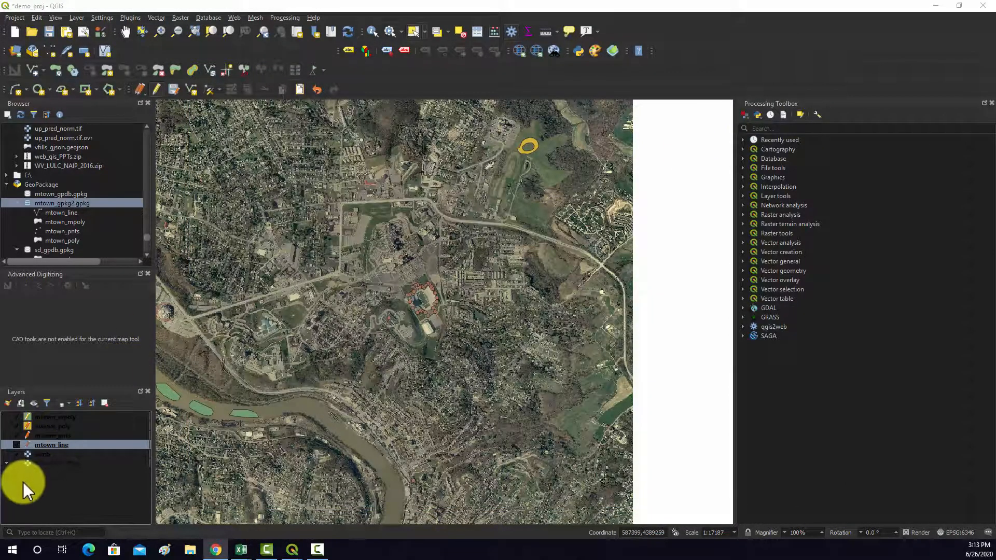
pyautogui.rightClick(45, 418)
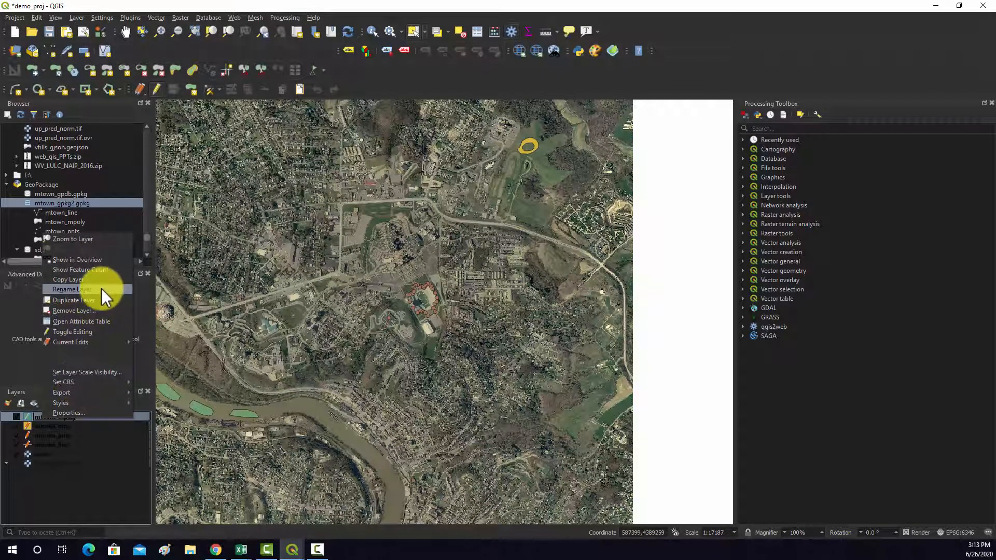
pyautogui.click(78, 321)
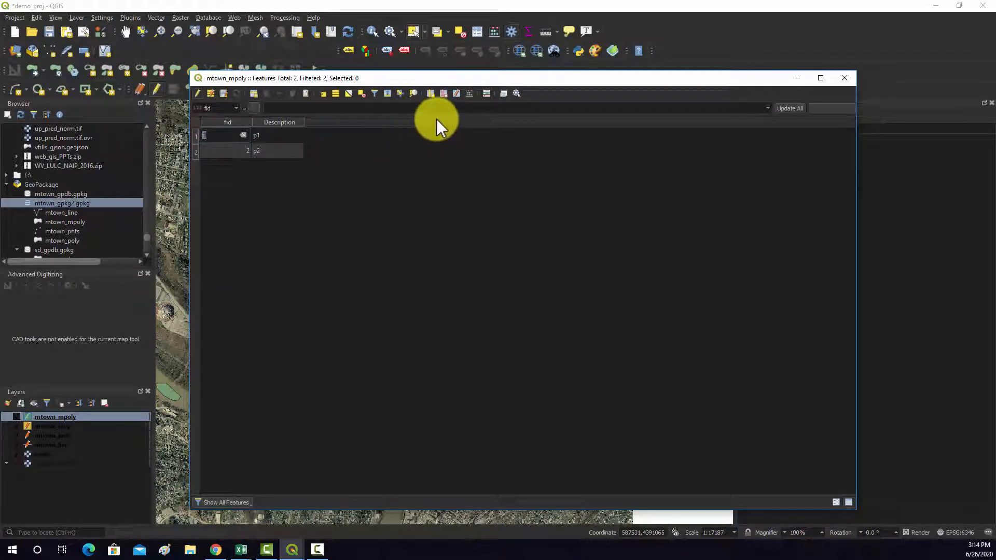
pyautogui.click(469, 96)
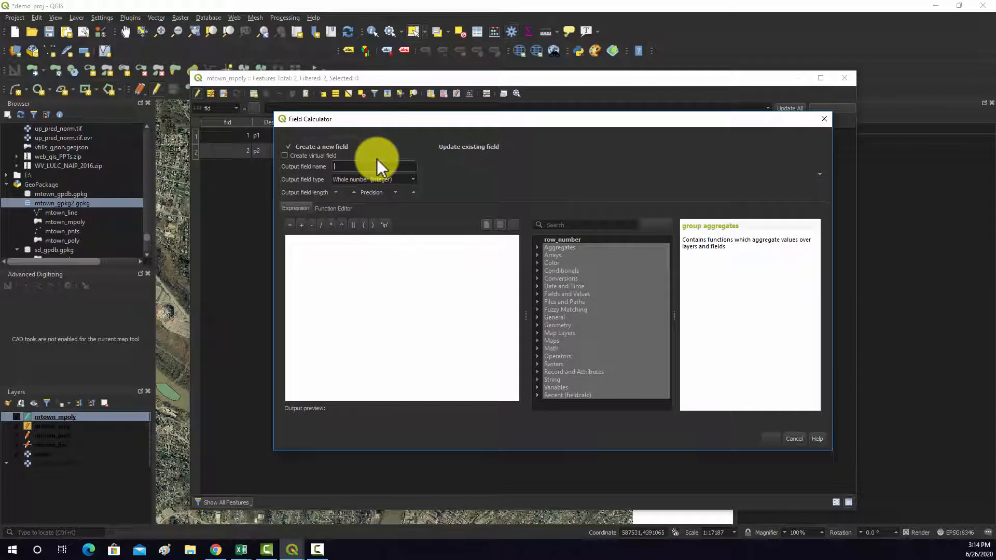
# Name the new mtown_mpoly field x_cent and set its type to Decimal number (real).
pyautogui.write('x_cent')
pyautogui.click(395, 182)
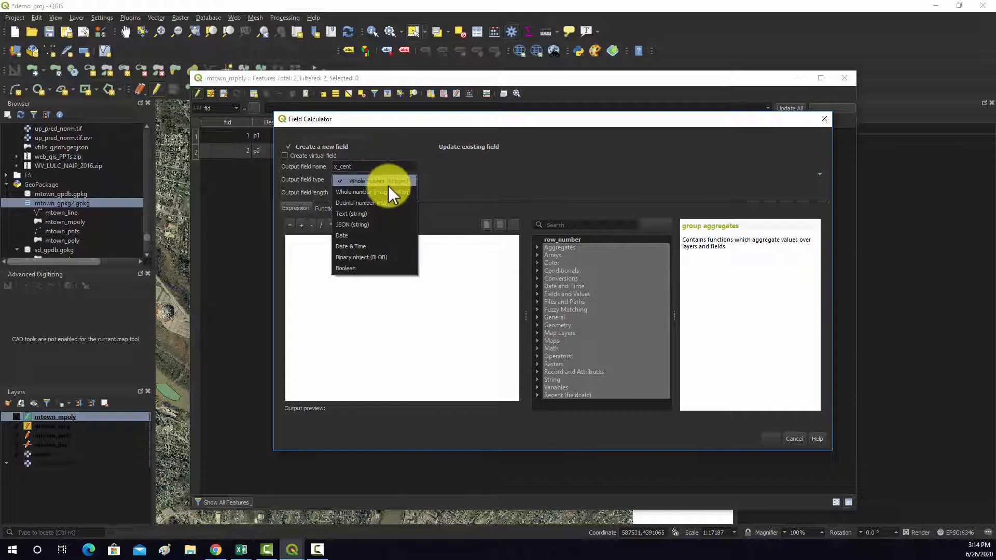
pyautogui.click(363, 203)
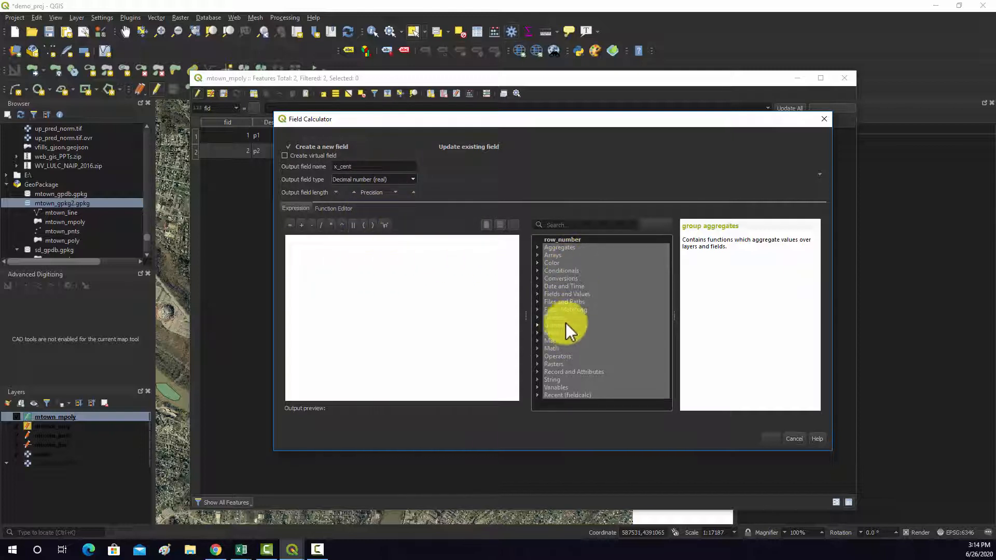
# Build the expression x( $geometry ) from the Geometry functions and calculate x_cent for both polygons.
pyautogui.click(537, 325)
pyautogui.scroll(-10, 550, 316)
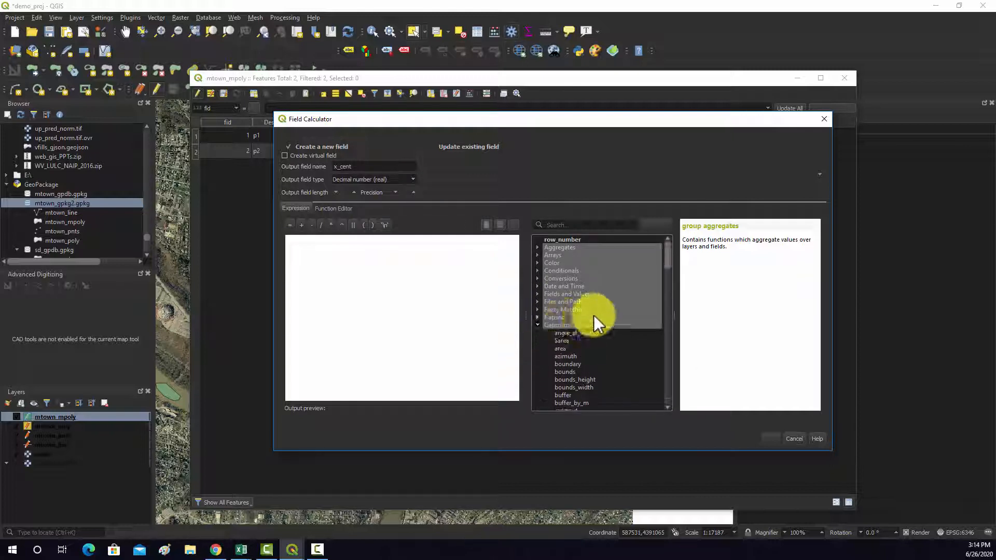
pyautogui.doubleClick(562, 301)
pyautogui.click(555, 294)
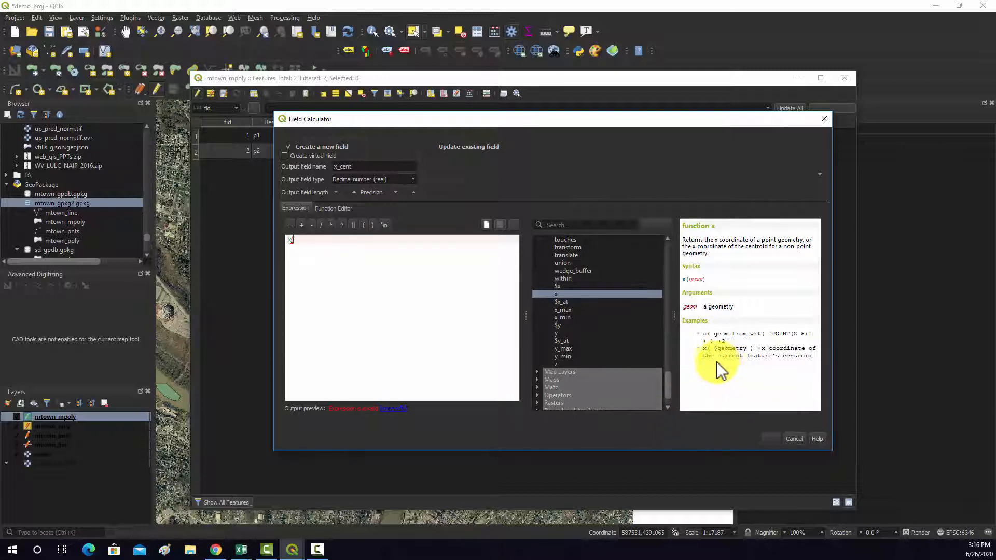
pyautogui.scroll(3, 576, 296)
pyautogui.scroll(20, 576, 307)
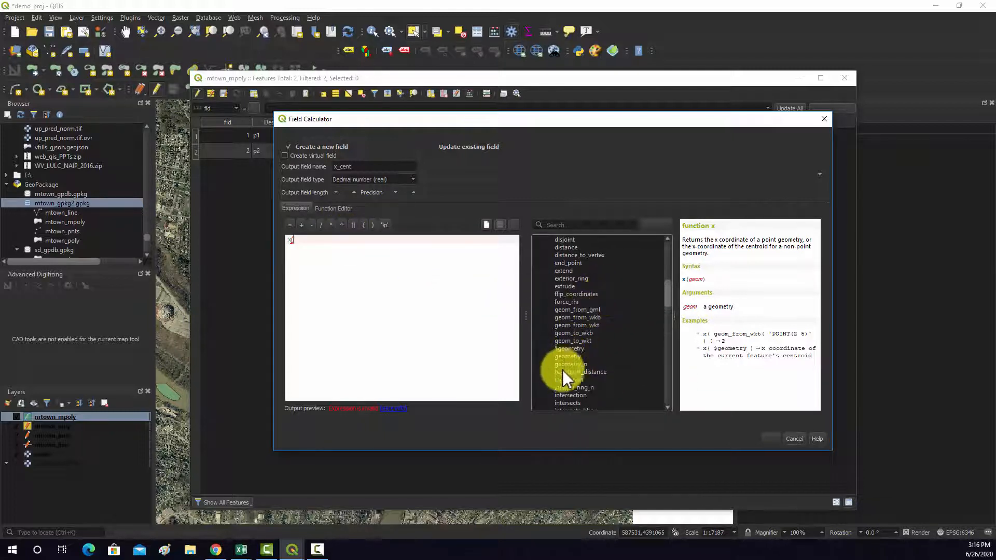
pyautogui.scroll(1, 578, 326)
pyautogui.doubleClick(570, 325)
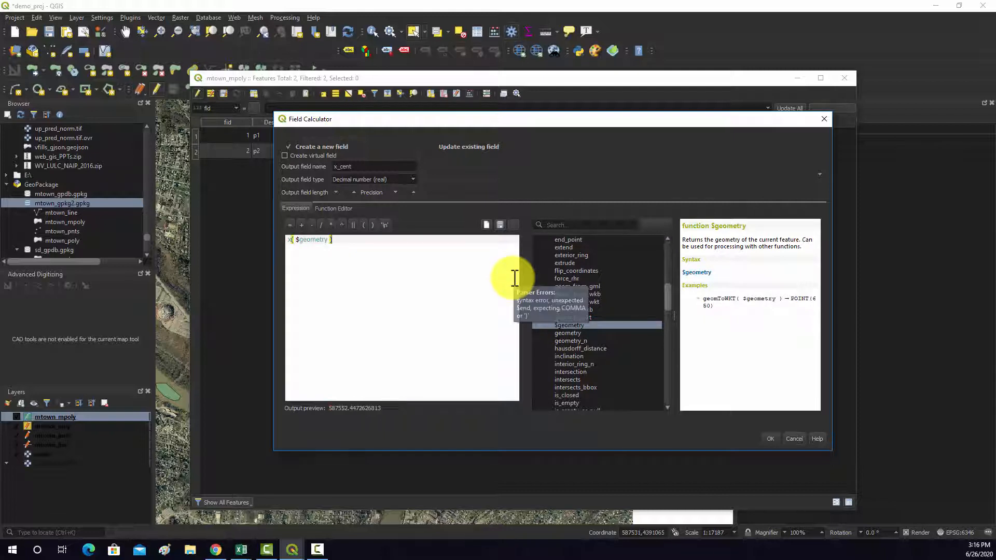
pyautogui.click(372, 224)
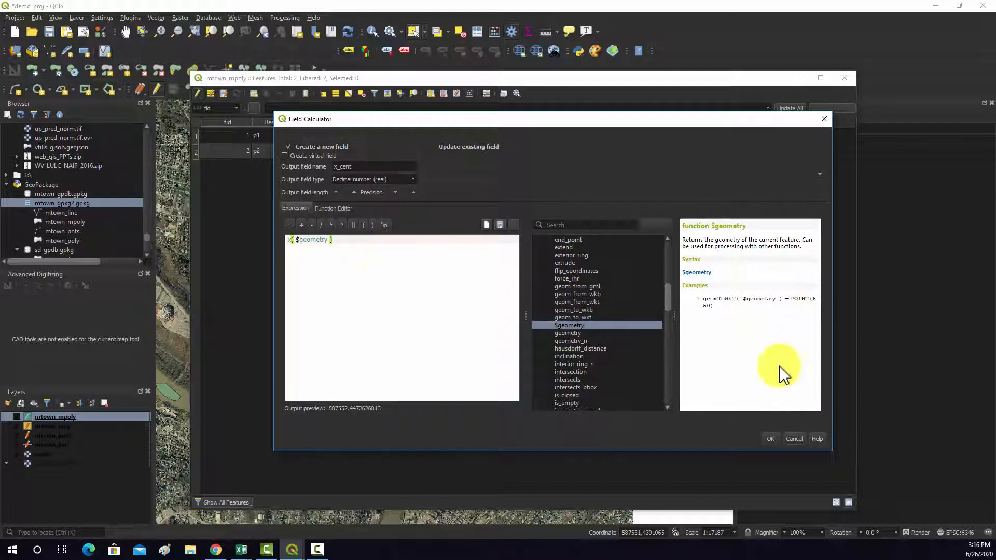
pyautogui.click(775, 436)
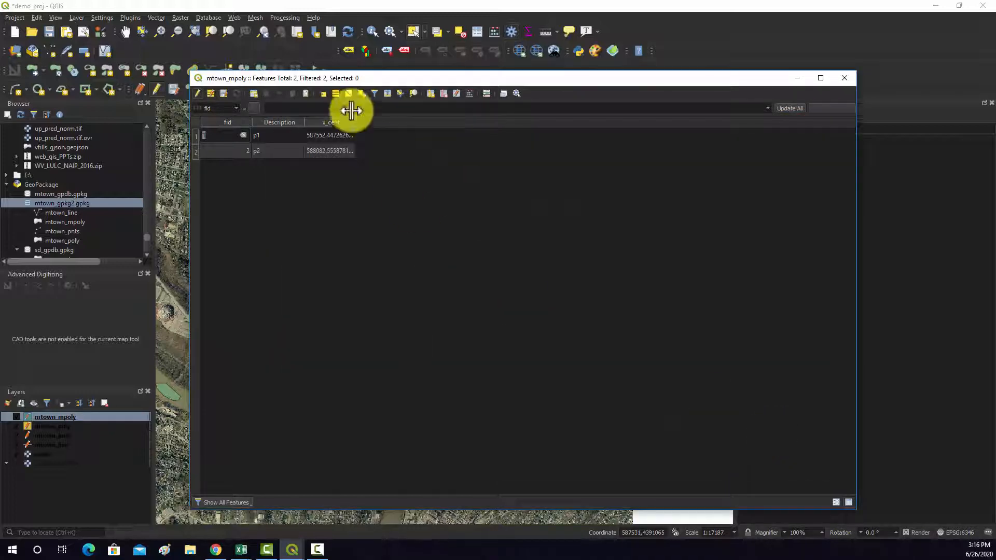
# Start another field calculation for a new Decimal number (real) field named y_cent.
pyautogui.click(463, 93)
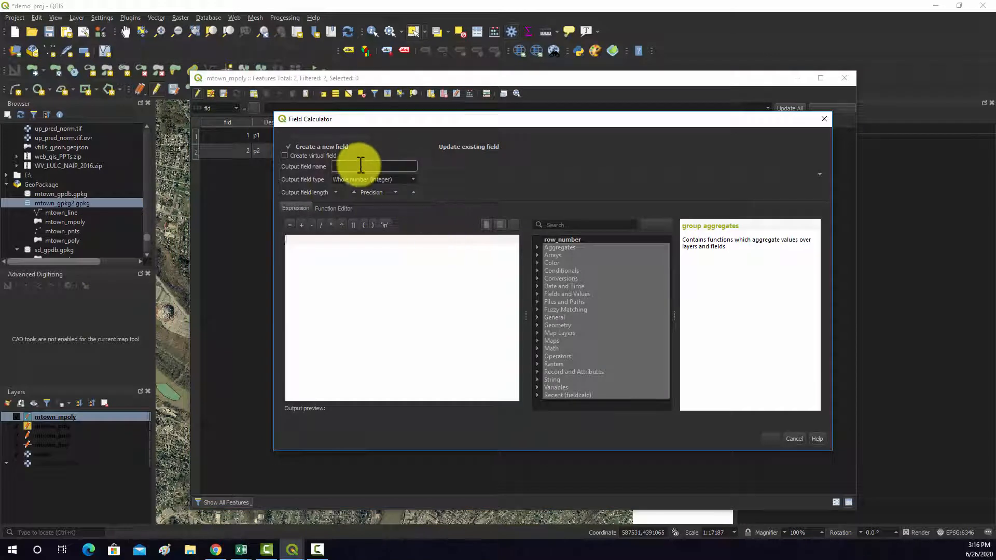
pyautogui.click(377, 165)
pyautogui.write('y')
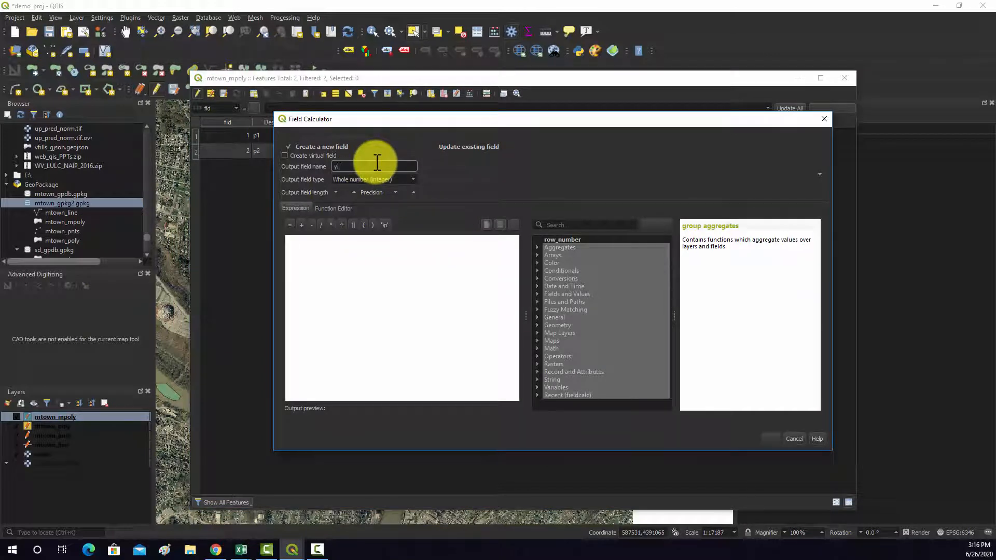
pyautogui.write('_cent')
pyautogui.click(383, 180)
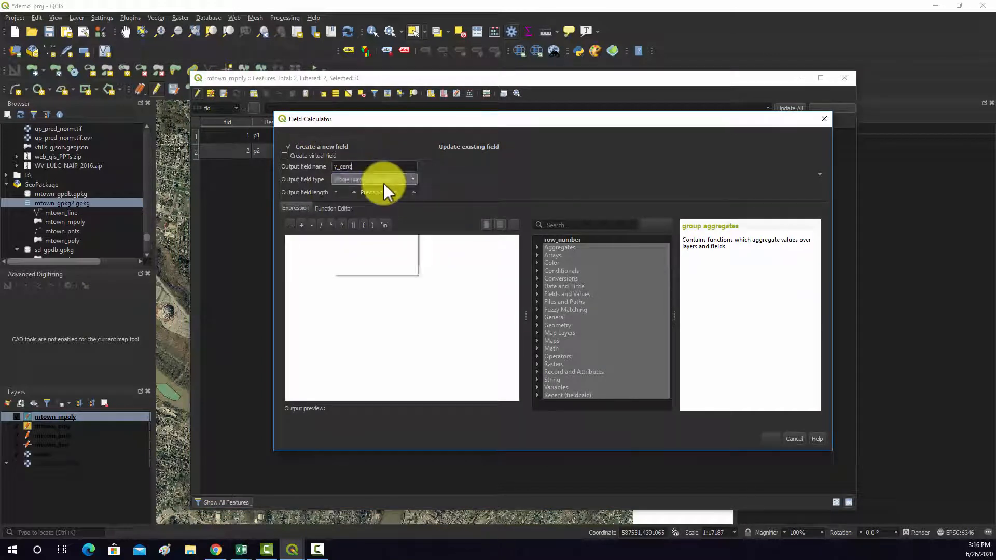
pyautogui.click(364, 204)
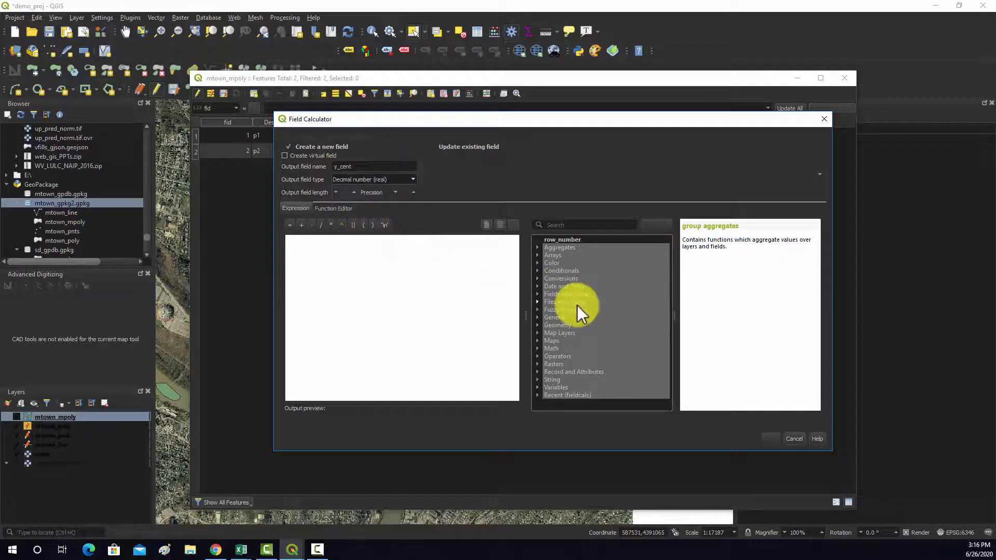
# Build the expression y( $geometry ) from the Geometry functions and calculate y_cent for both polygons.
pyautogui.click(538, 325)
pyautogui.scroll(-13, 602, 338)
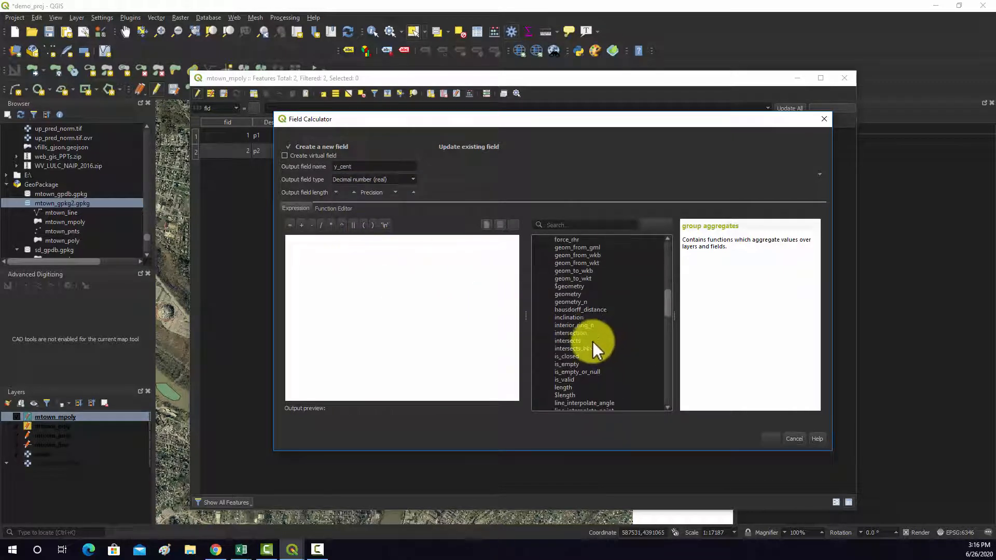
pyautogui.scroll(-20, 591, 341)
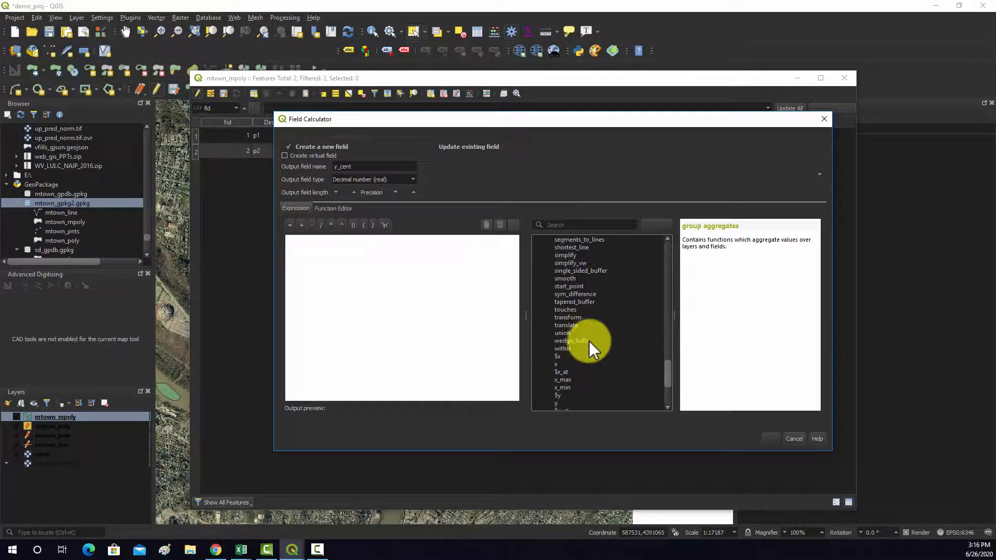
pyautogui.scroll(-2, 589, 341)
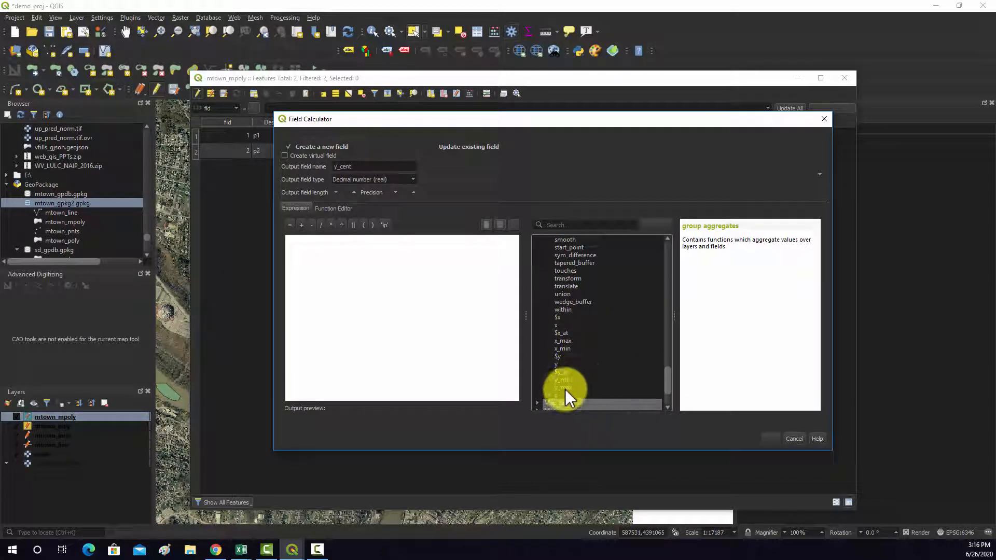
pyautogui.click(557, 363)
pyautogui.doubleClick(557, 363)
pyautogui.scroll(20, 622, 324)
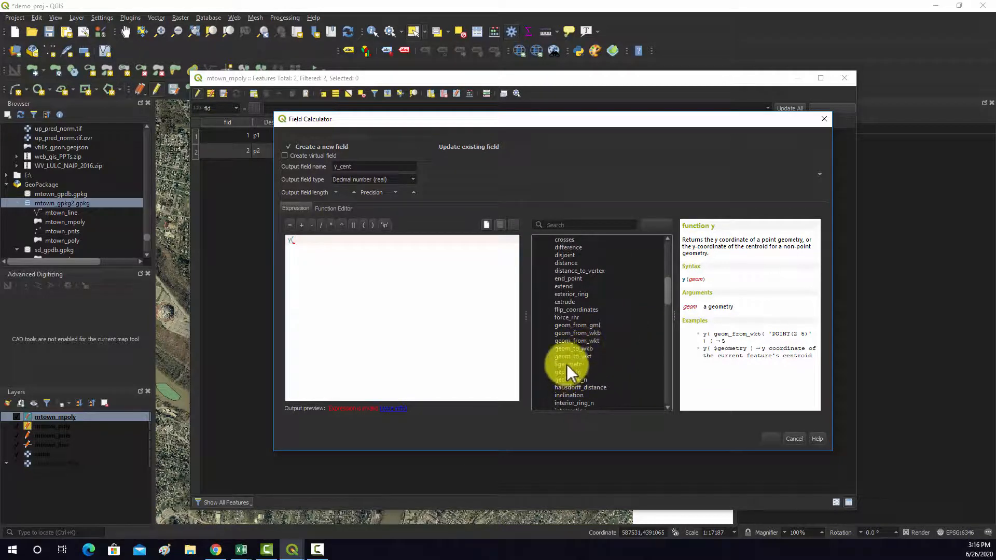
pyautogui.doubleClick(566, 364)
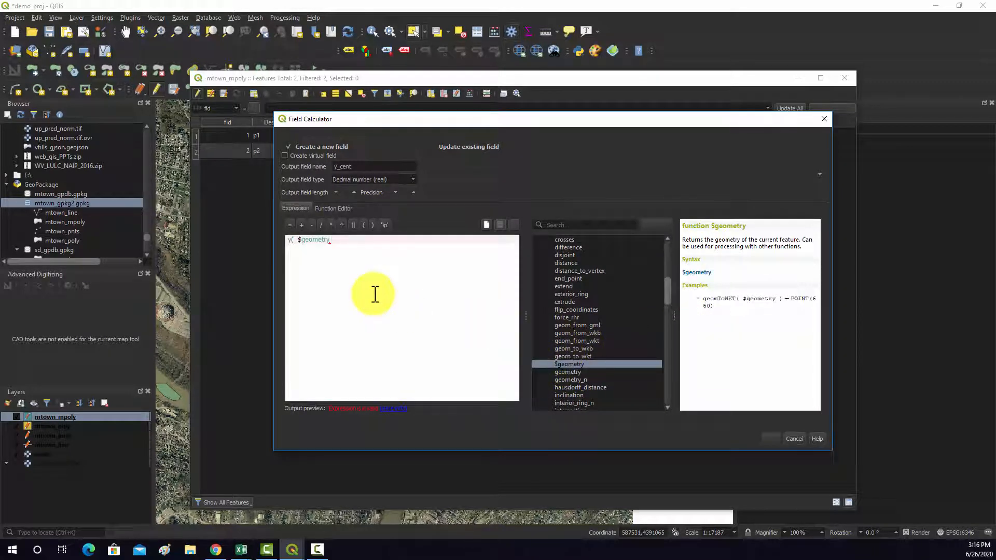
pyautogui.write(')')
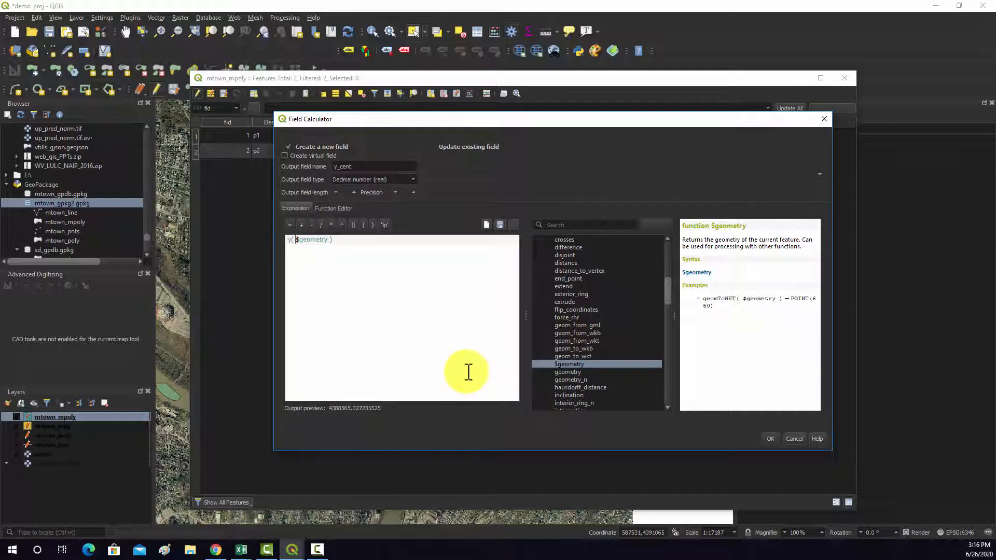
pyautogui.click(773, 434)
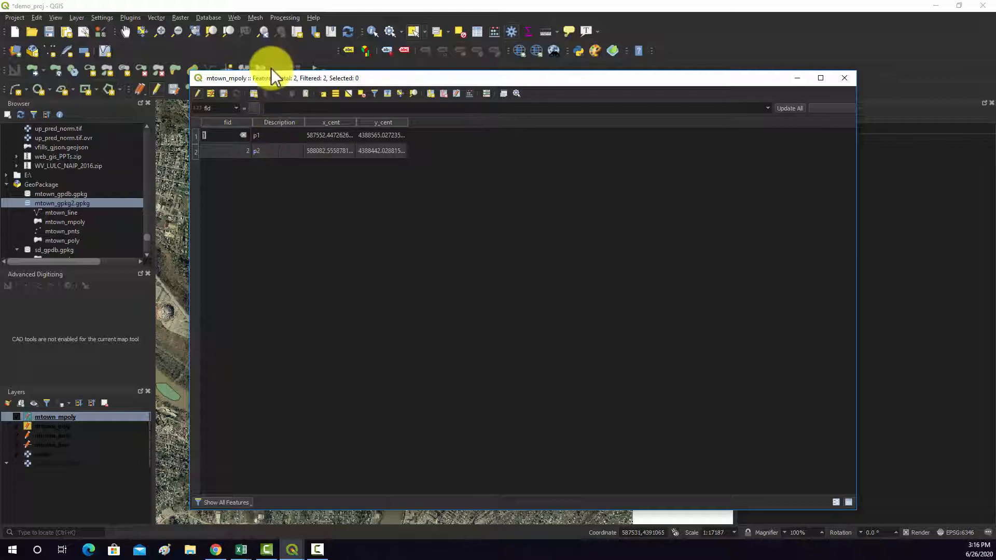
# Start a field calculation for a new Decimal number (real) field named sq_km.
pyautogui.click(470, 93)
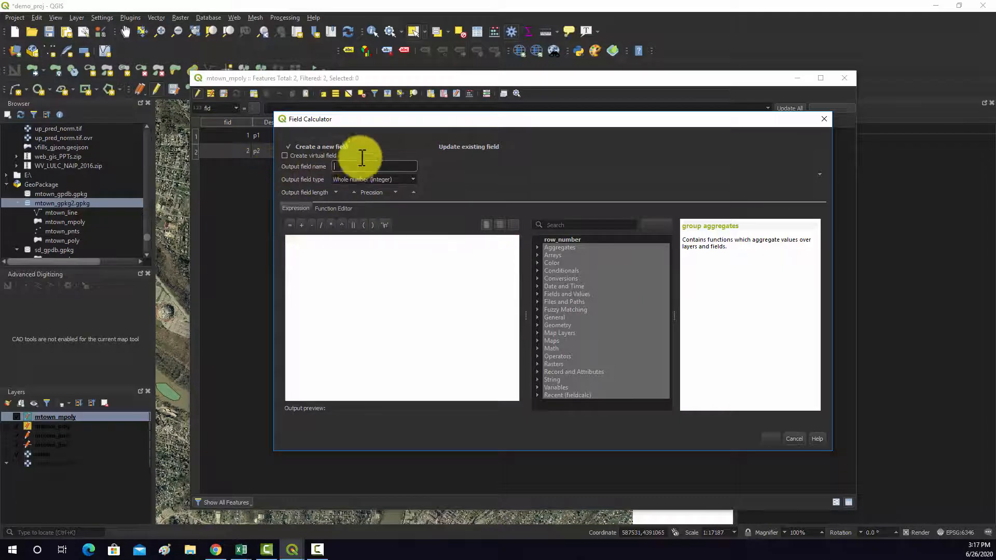
pyautogui.write('s')
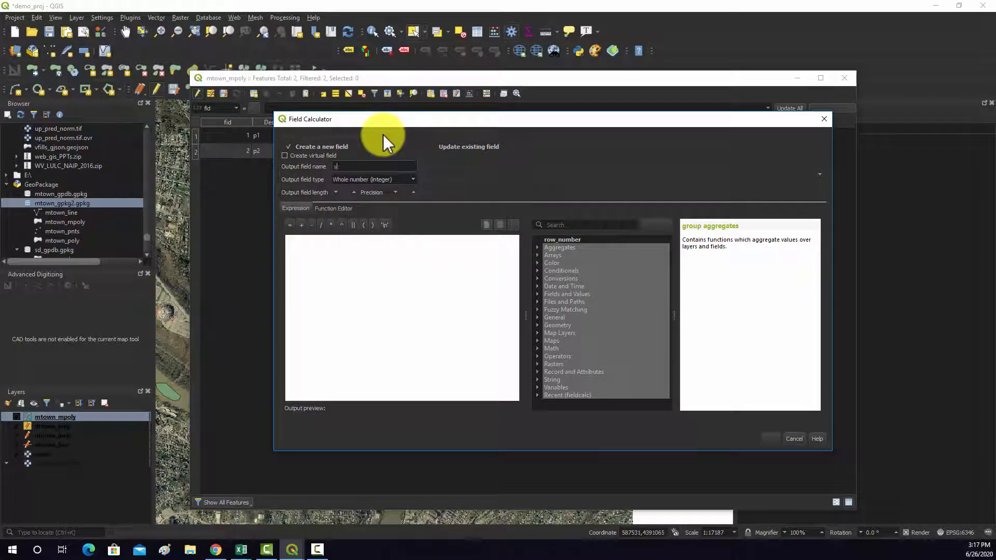
pyautogui.write('q_km')
pyautogui.click(372, 179)
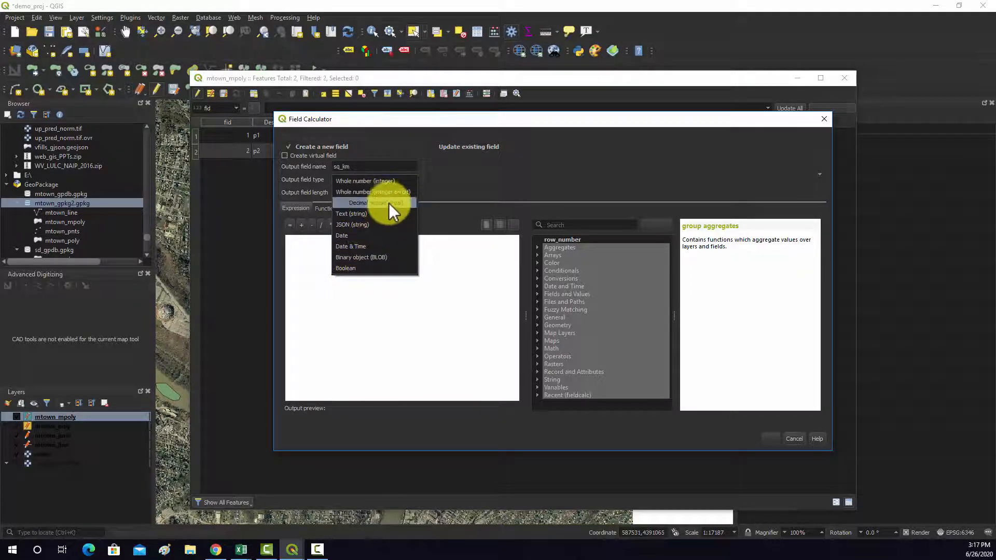
pyautogui.click(388, 203)
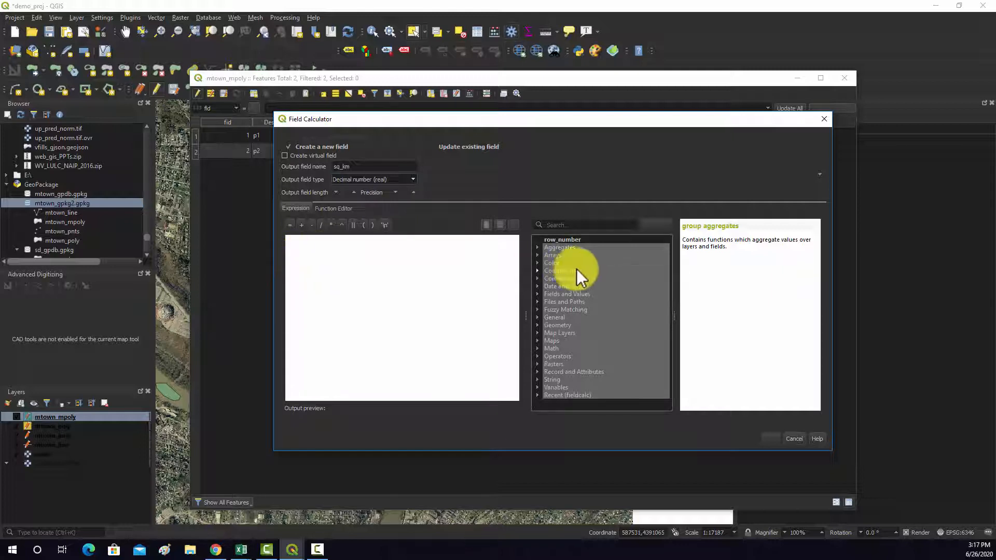
# Compare the help for the $area and area geometry functions, and start the expression with $area followed by the multiplication operator.
pyautogui.click(539, 325)
pyautogui.scroll(-7, 580, 298)
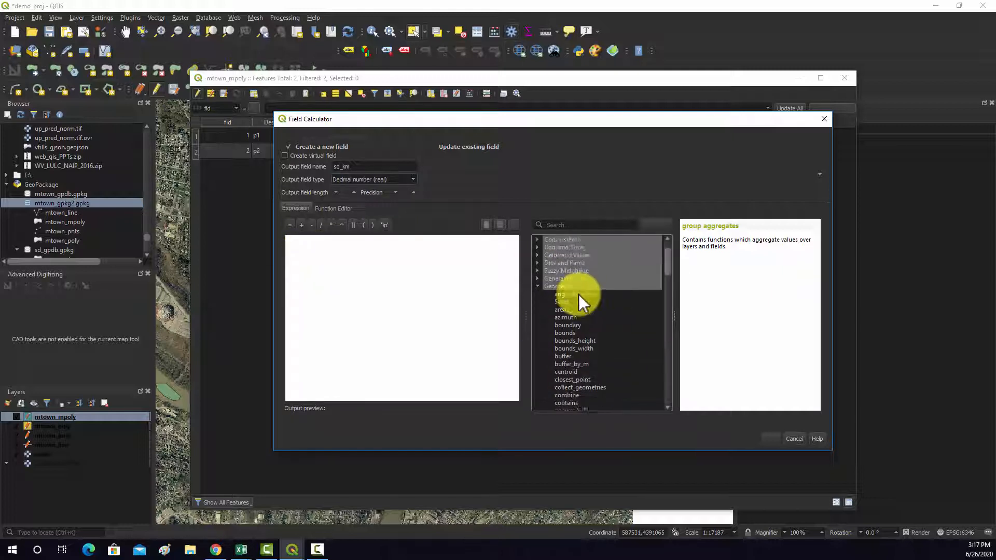
pyautogui.scroll(-2, 578, 295)
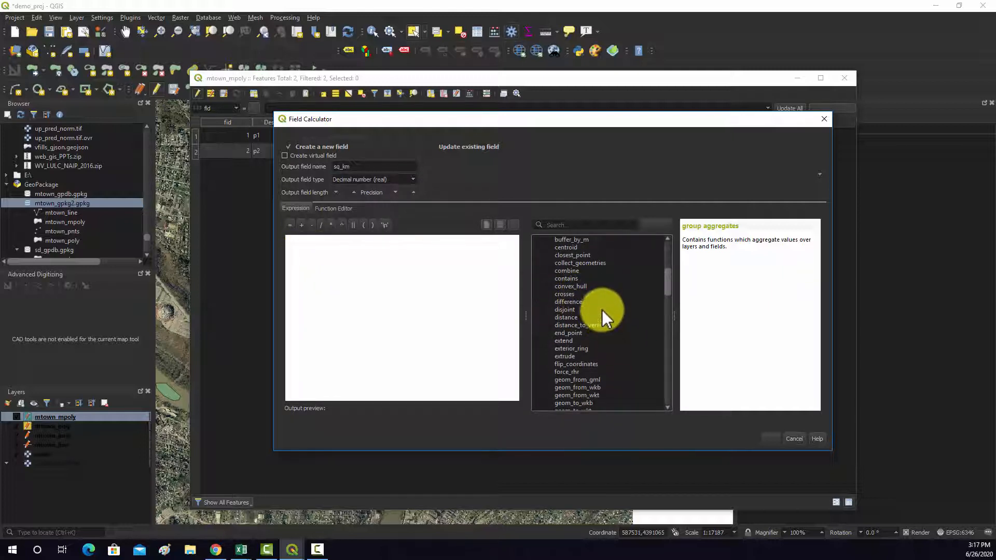
pyautogui.scroll(-6, 598, 311)
pyautogui.scroll(10, 597, 311)
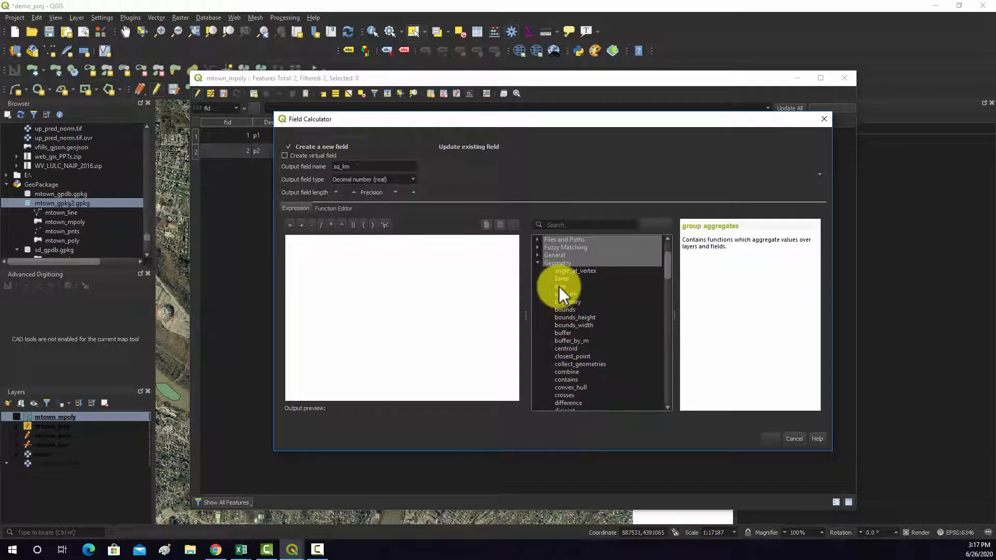
pyautogui.click(559, 278)
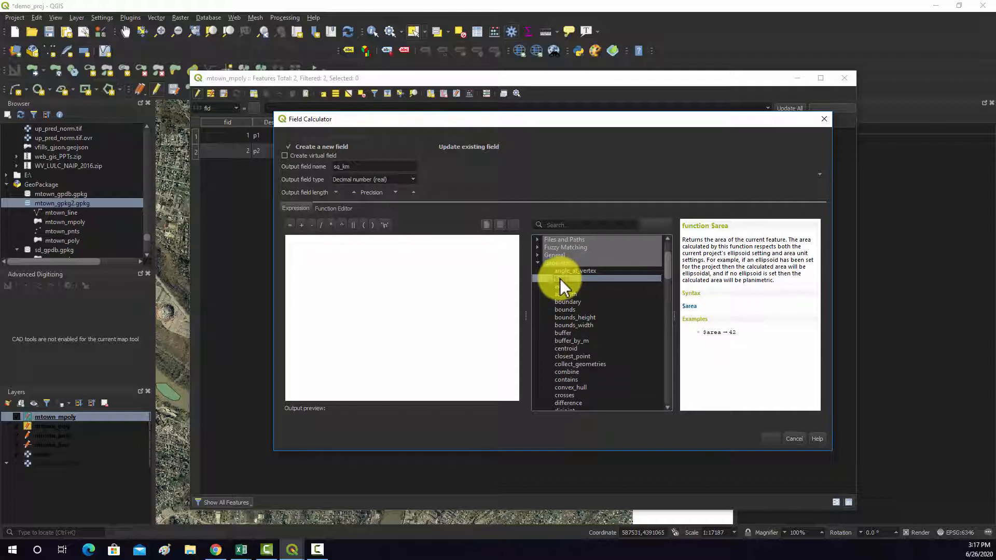
pyautogui.click(562, 286)
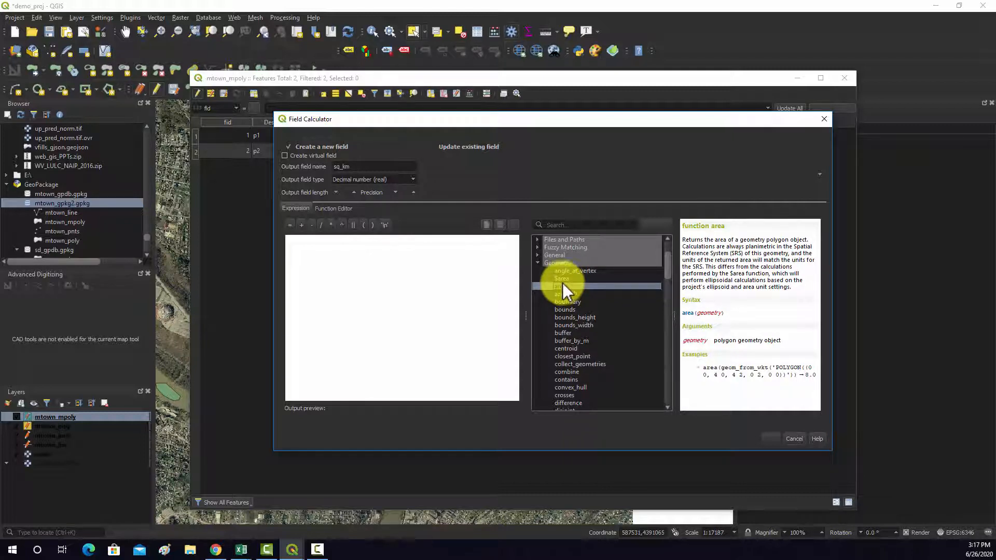
pyautogui.click(562, 278)
pyautogui.doubleClick(562, 279)
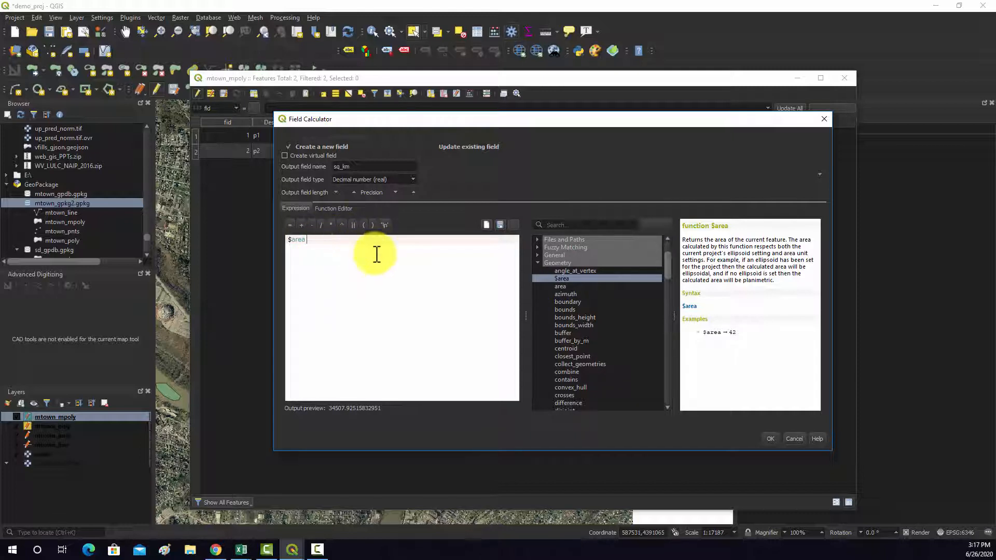
pyautogui.click(331, 225)
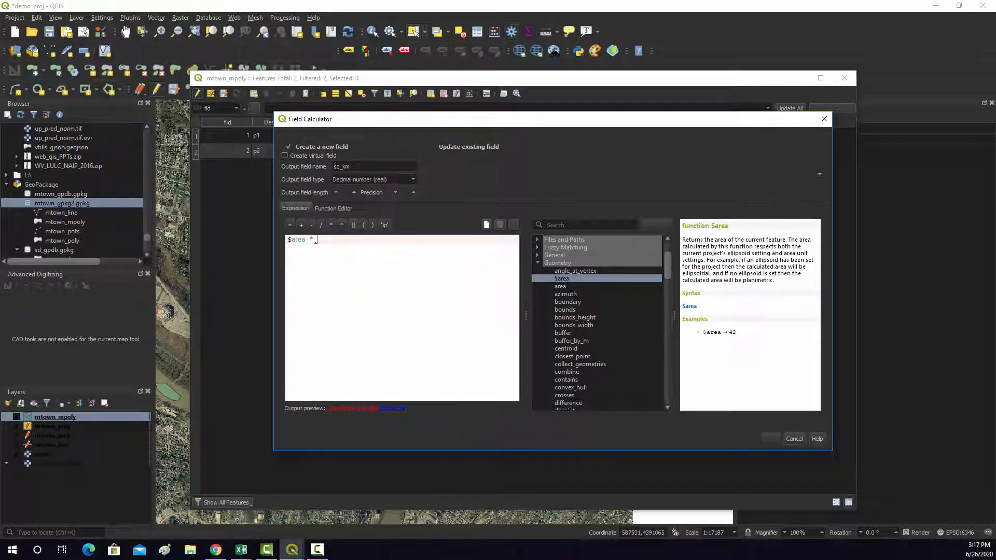
# Switch to Chrome and look up the conversion with a Google search for "square meters to square kilometers".
pyautogui.hotkey('alt', 'Tab')
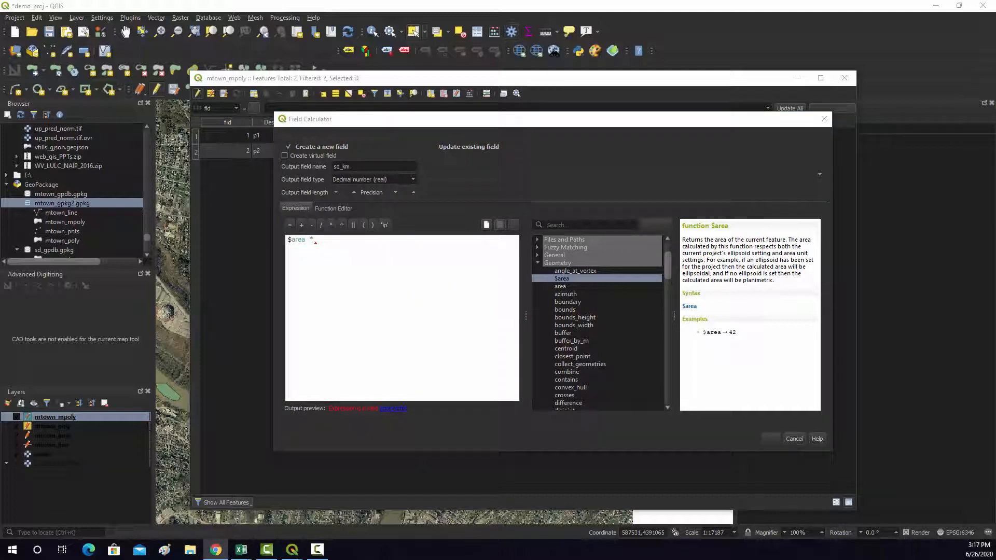
pyautogui.moveTo(995, 73); pyautogui.dragTo(699, 75)
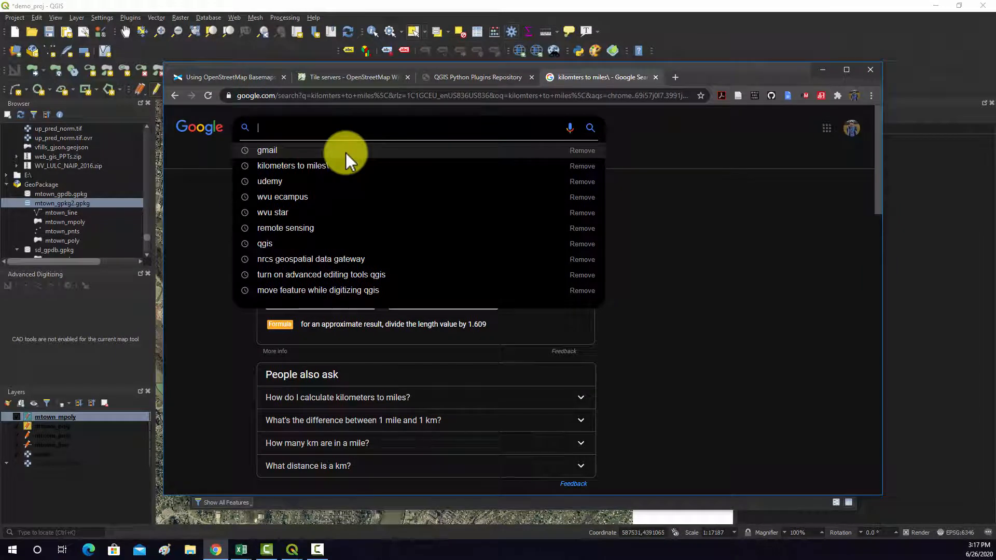
pyautogui.write('sq')
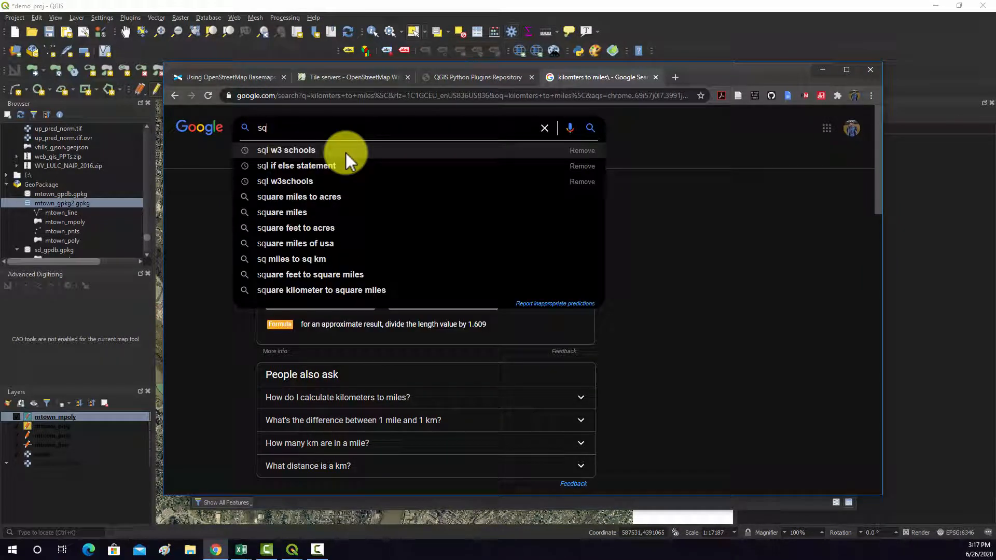
pyautogui.write('uare kio')
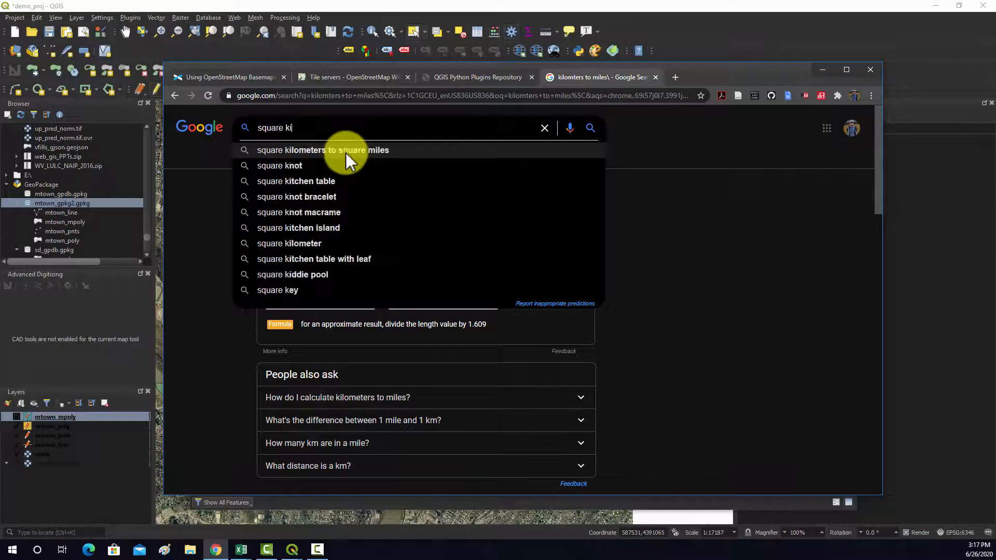
pyautogui.press('BackSpace')
pyautogui.press('BackSpace')
pyautogui.press('BackSpace')
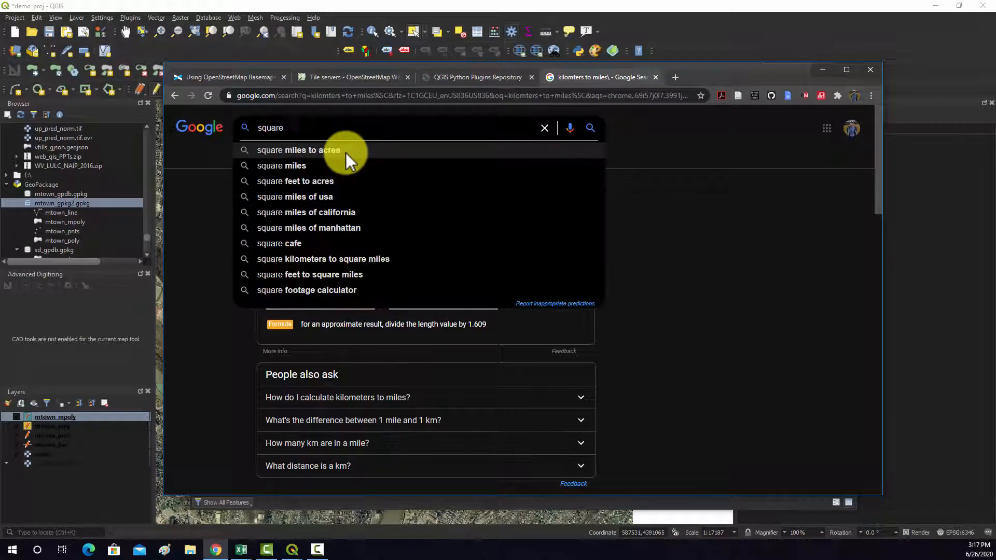
pyautogui.write('meters to s')
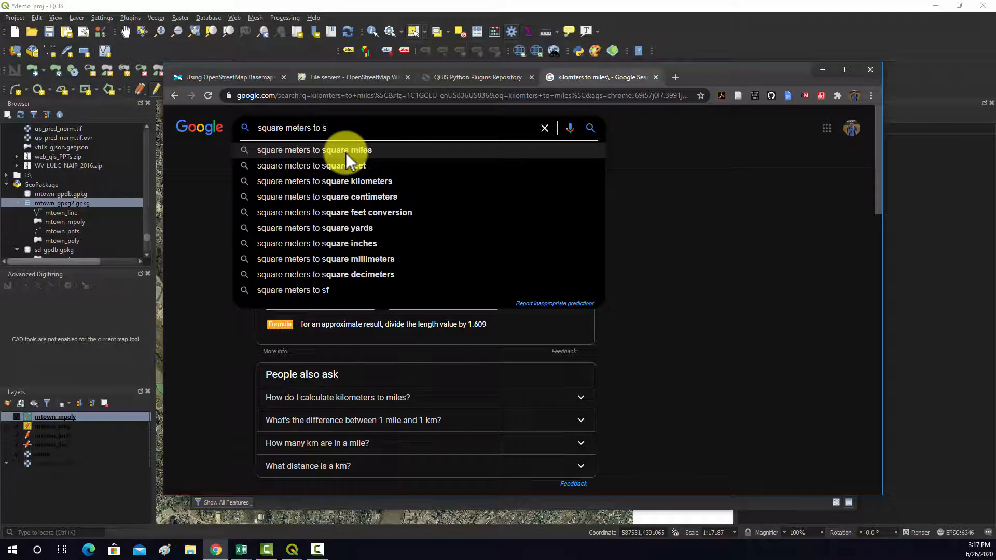
pyautogui.press('Escape')
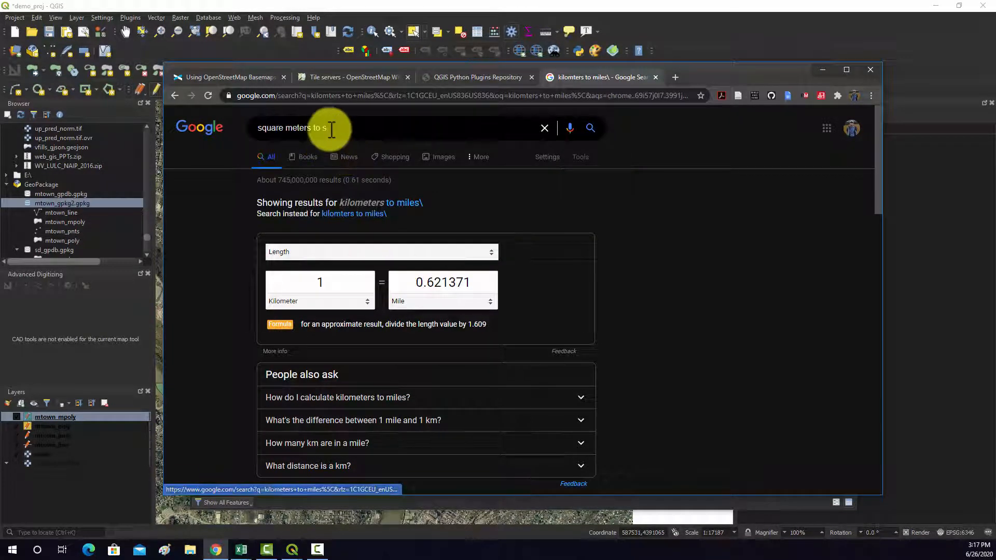
pyautogui.click(340, 127)
pyautogui.write('quare')
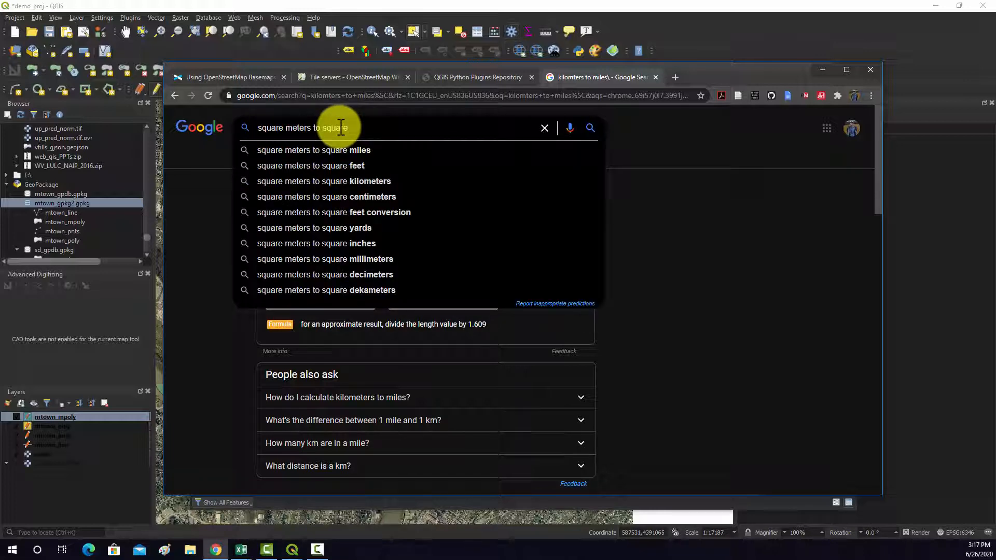
pyautogui.click(341, 181)
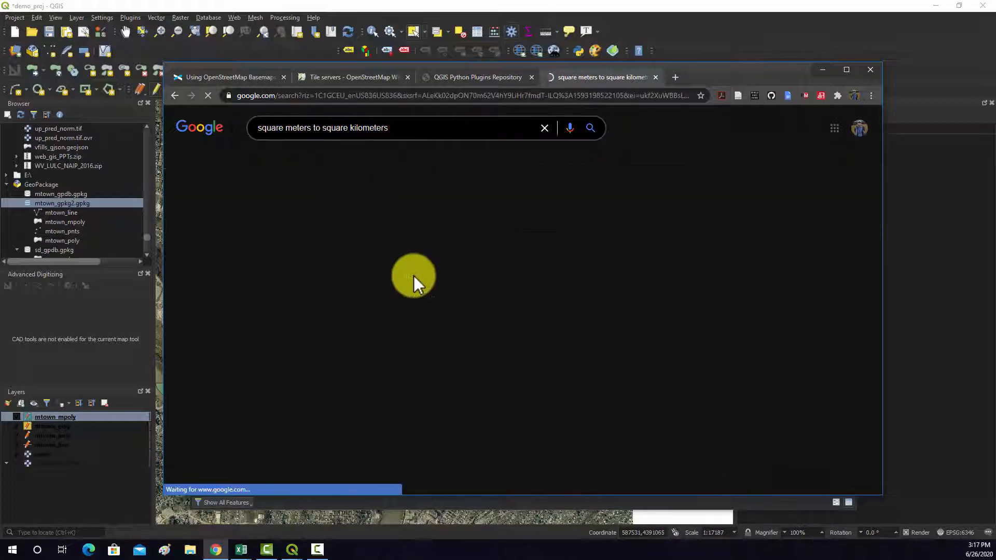
pyautogui.moveTo(727, 72); pyautogui.dragTo(995, 106)
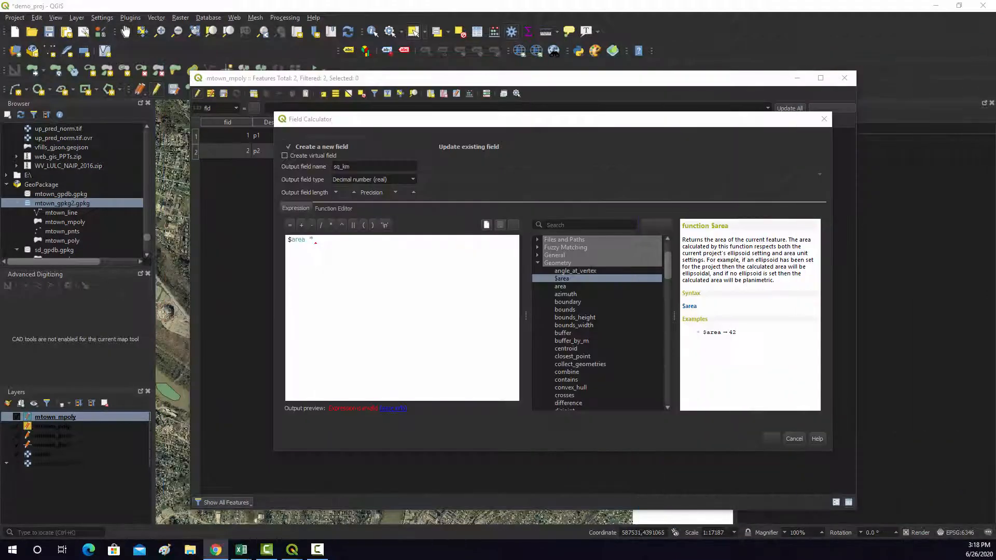
# Back in QGIS, complete the expression as $area * 1e-6 and calculate sq_km for both polygons.
pyautogui.click(339, 240)
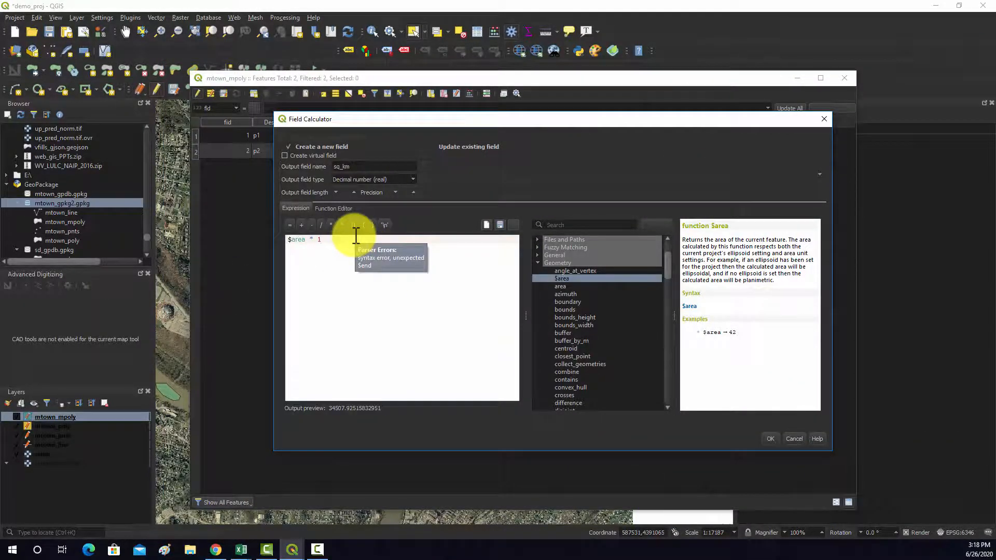
pyautogui.write('1e-6')
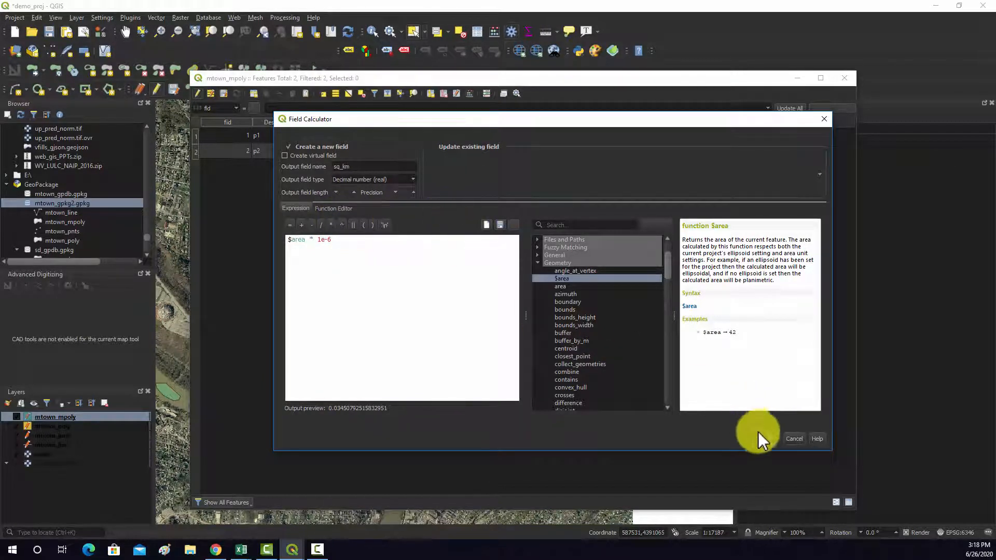
pyautogui.click(769, 439)
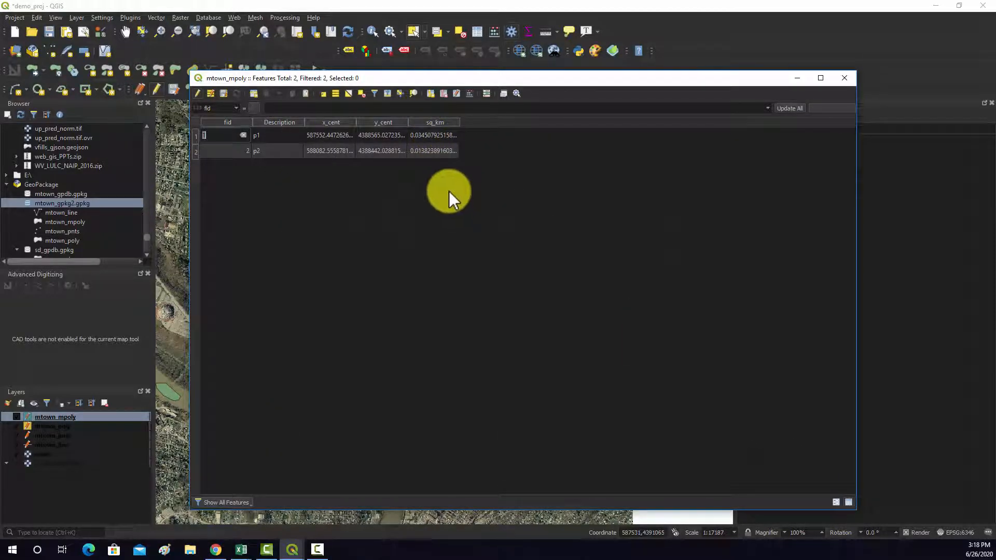
# Start another field calculation for a new Decimal number (real) field named perm1.
pyautogui.click(466, 96)
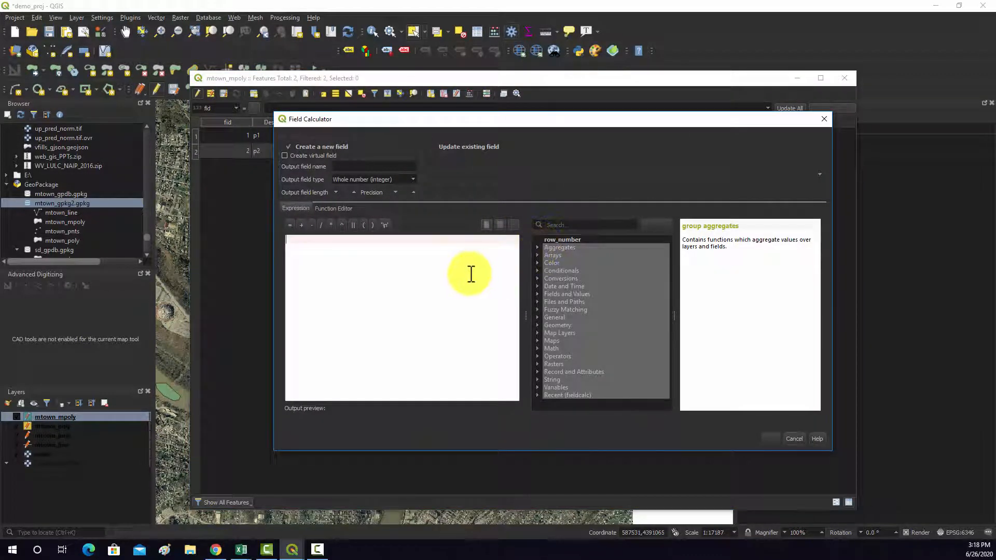
pyautogui.click(342, 166)
pyautogui.write('p')
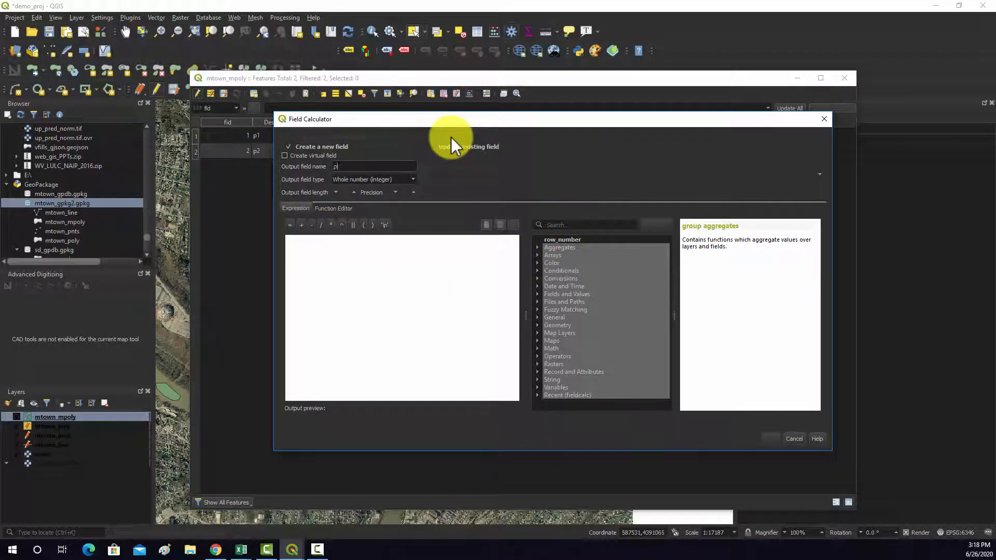
pyautogui.write('erm1')
pyautogui.click(397, 179)
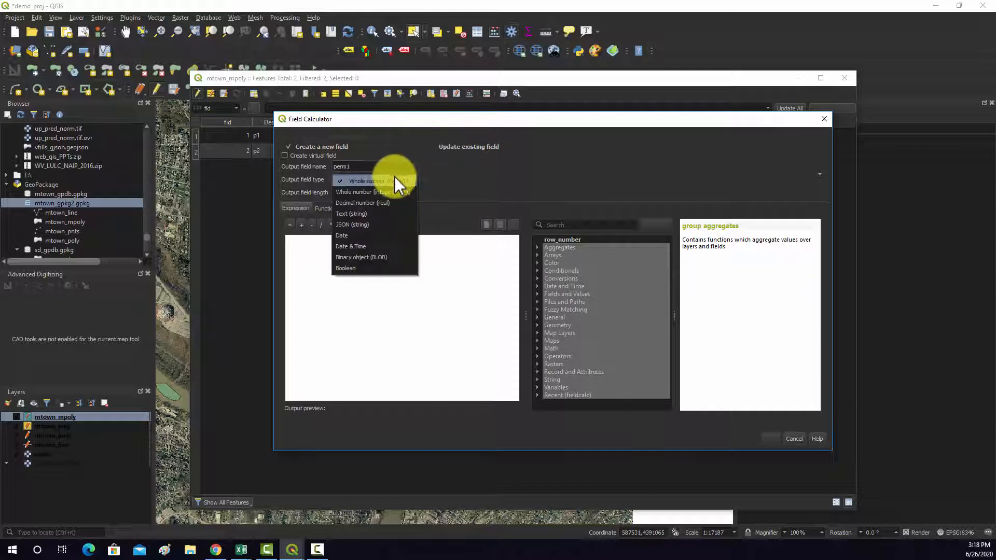
pyautogui.click(373, 203)
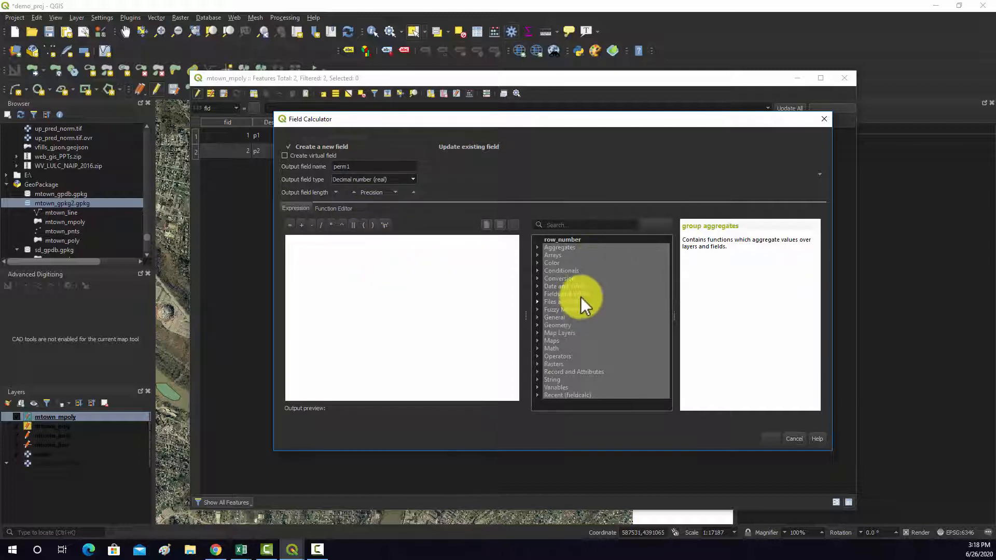
# Use $perimeter from the Geometry functions as the expression, calculate perm1 for both polygons, and close the attribute table.
pyautogui.click(537, 324)
pyautogui.scroll(-10, 590, 319)
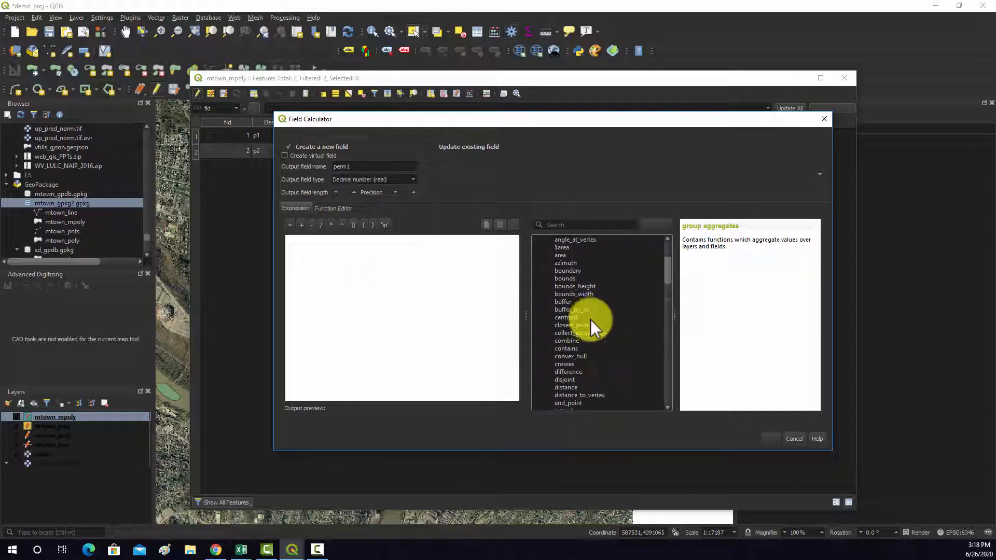
pyautogui.scroll(-13, 593, 325)
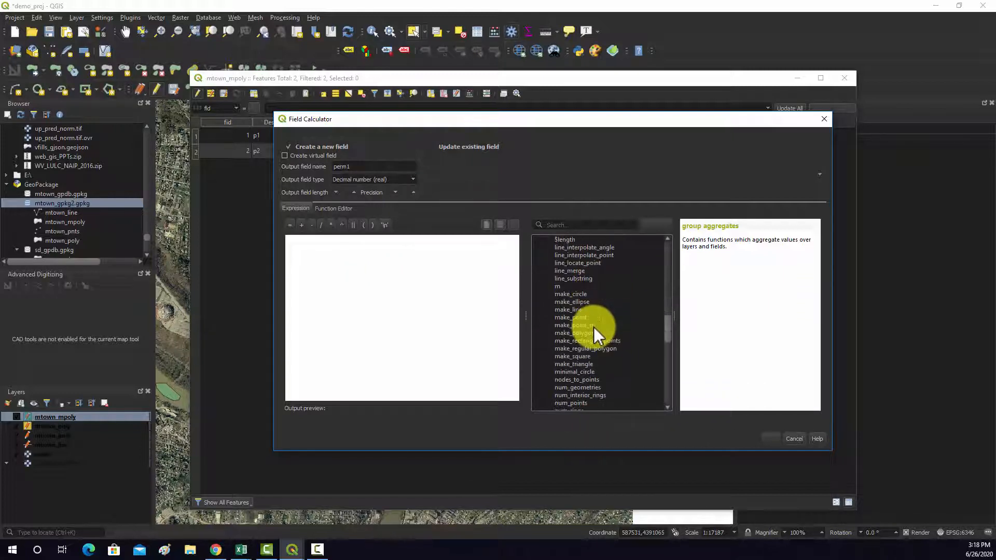
pyautogui.doubleClick(571, 324)
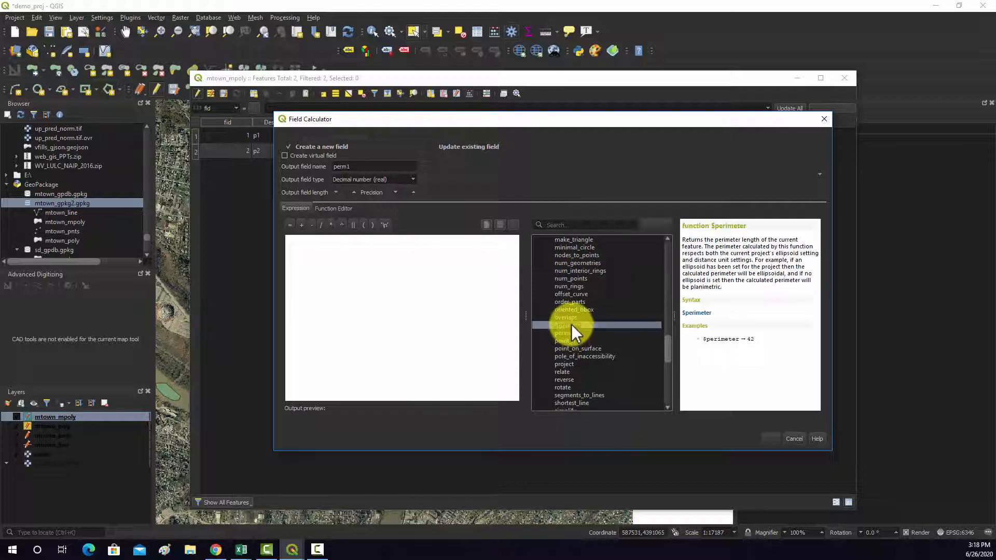
pyautogui.click(770, 439)
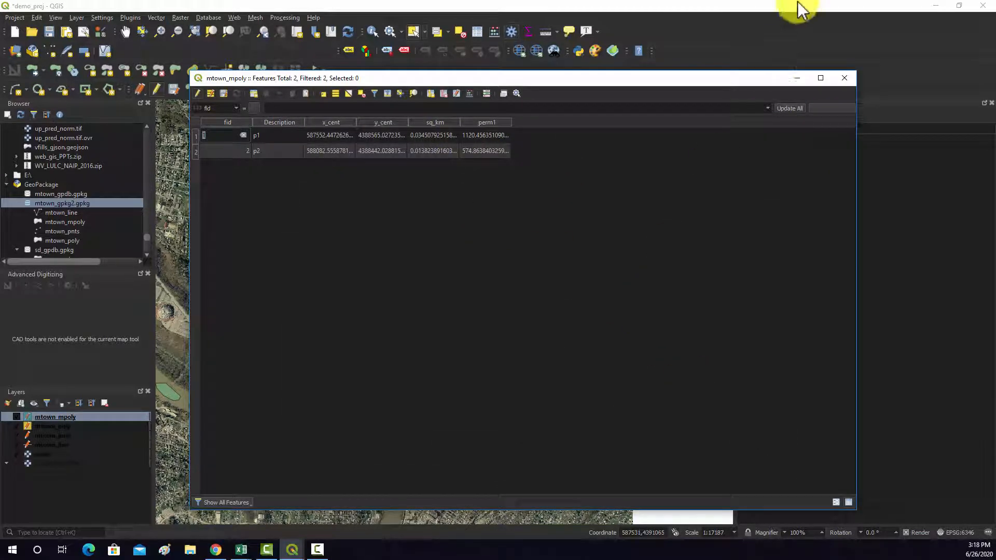
pyautogui.click(850, 78)
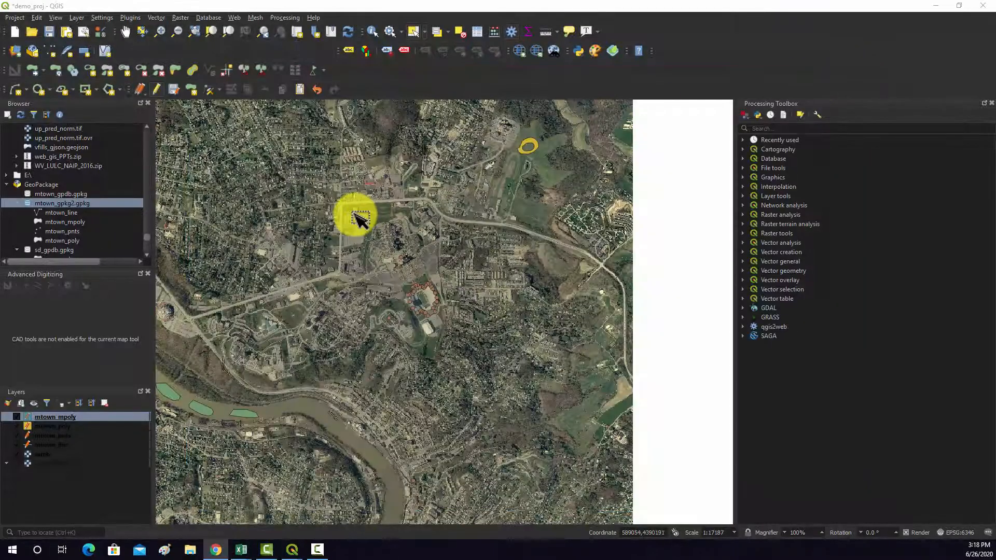